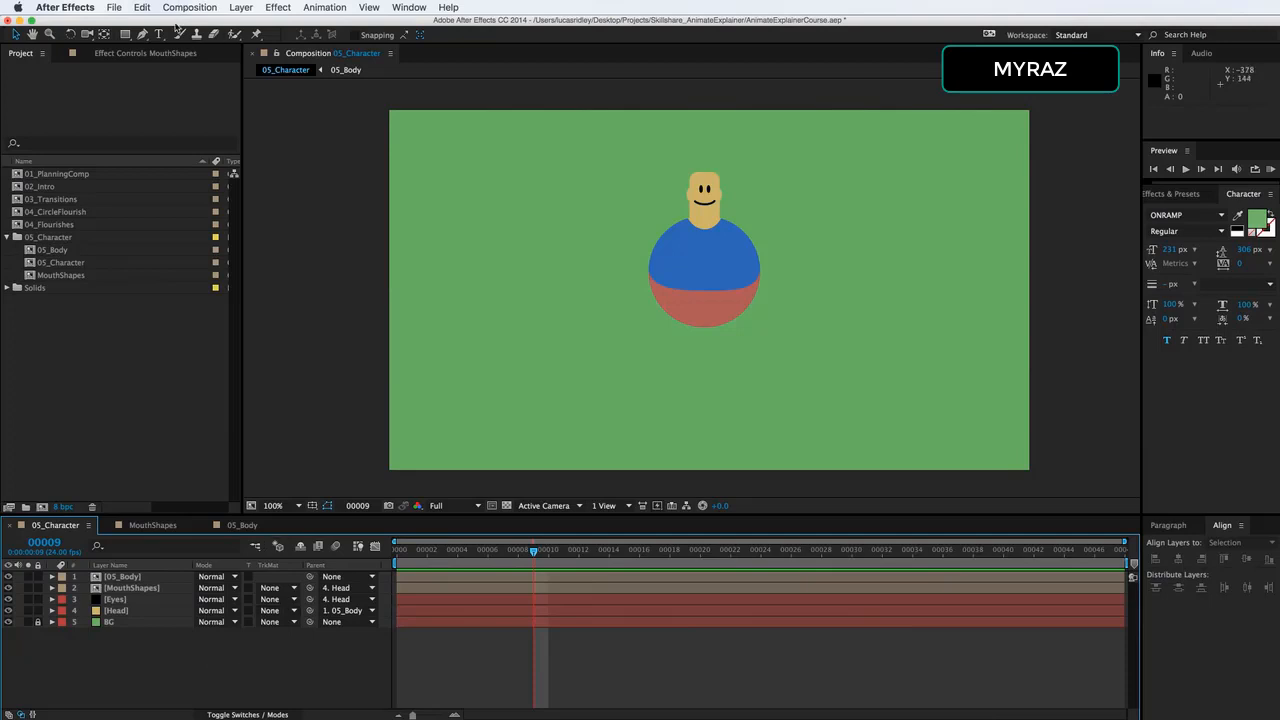
Set up the Pen tool with no fill and a 7 px blue stroke.
click(144, 35)
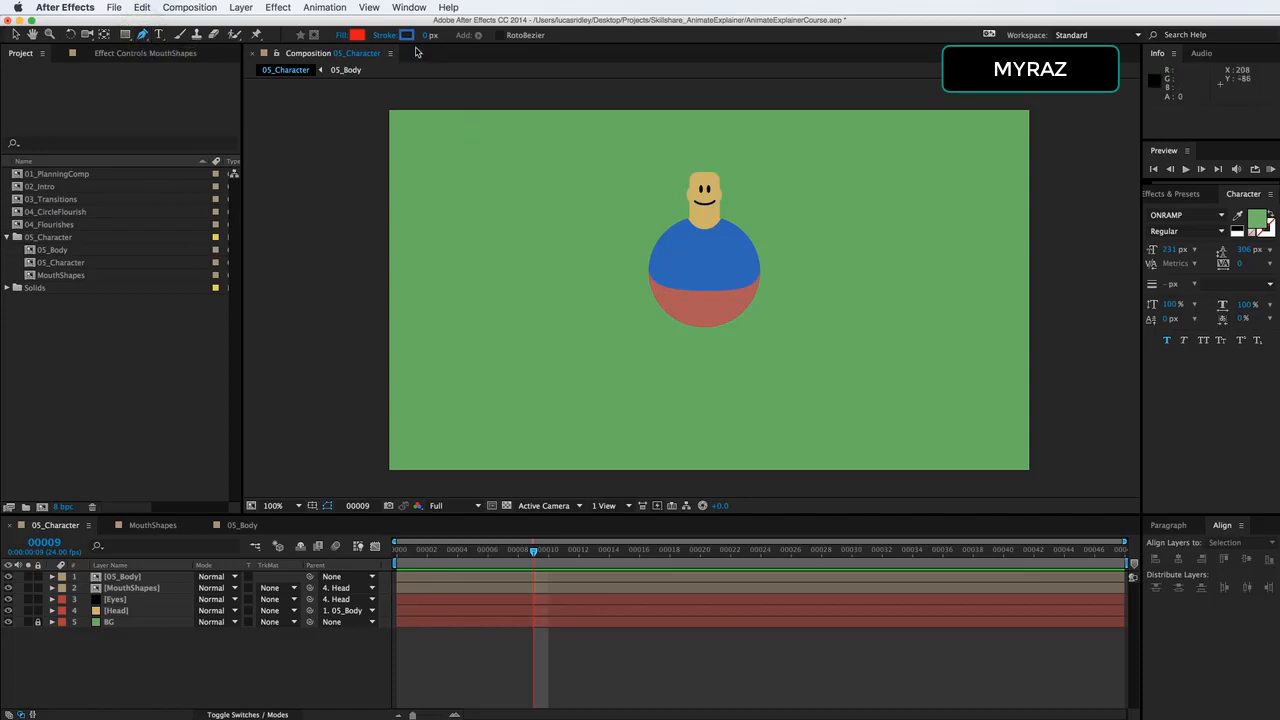
click(341, 36)
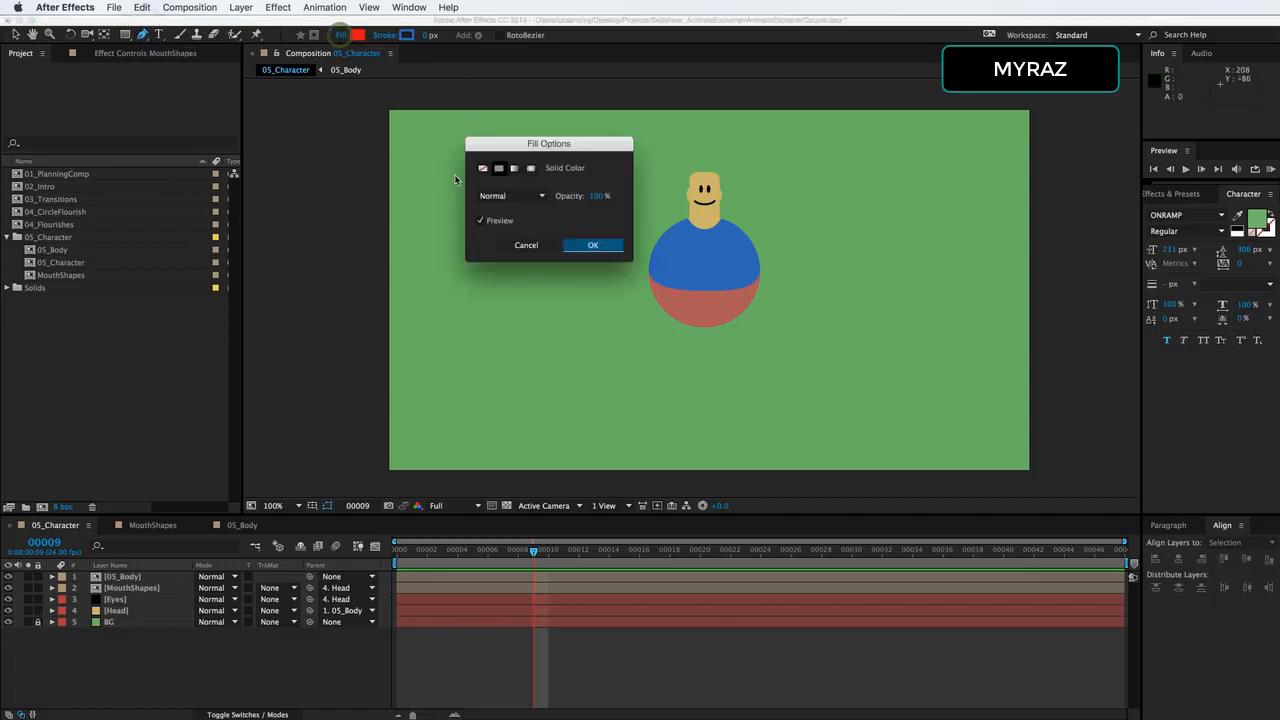
click(590, 245)
click(426, 36)
text(7)
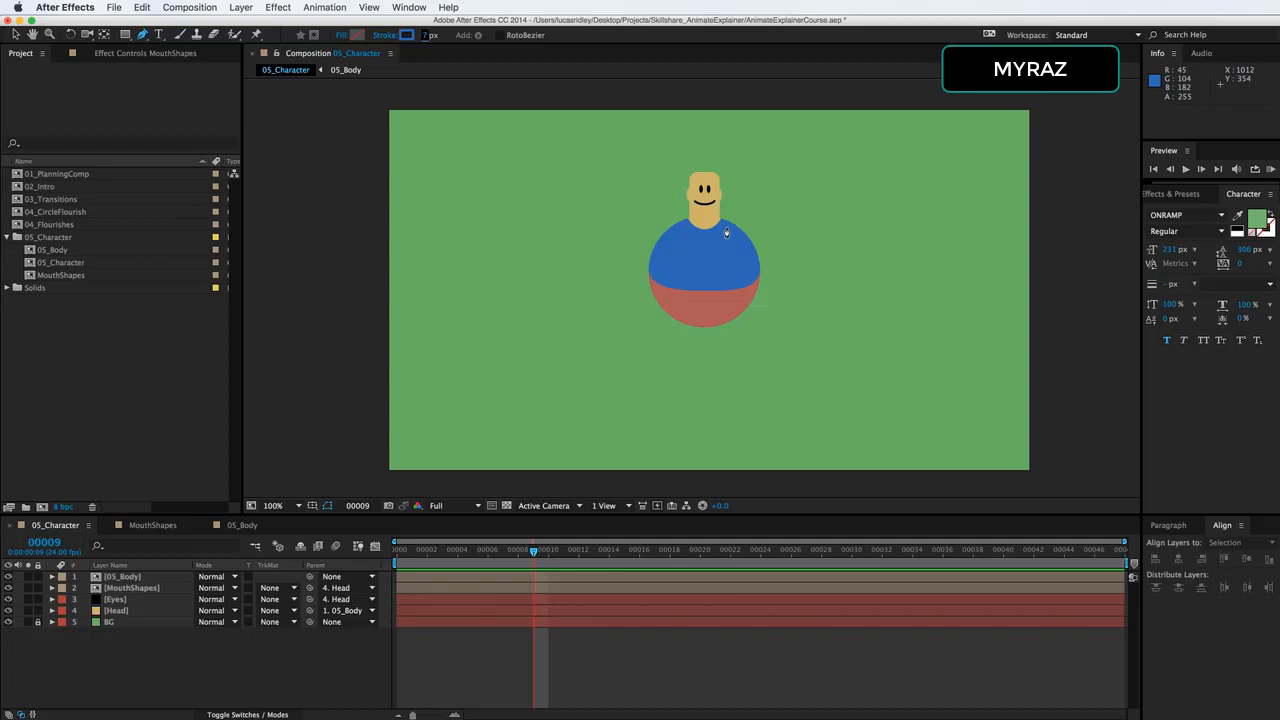
Draw a curved arm from the character's shoulder down beside the body and set its stroke width to 28 px.
drag(727, 227, 749, 234)
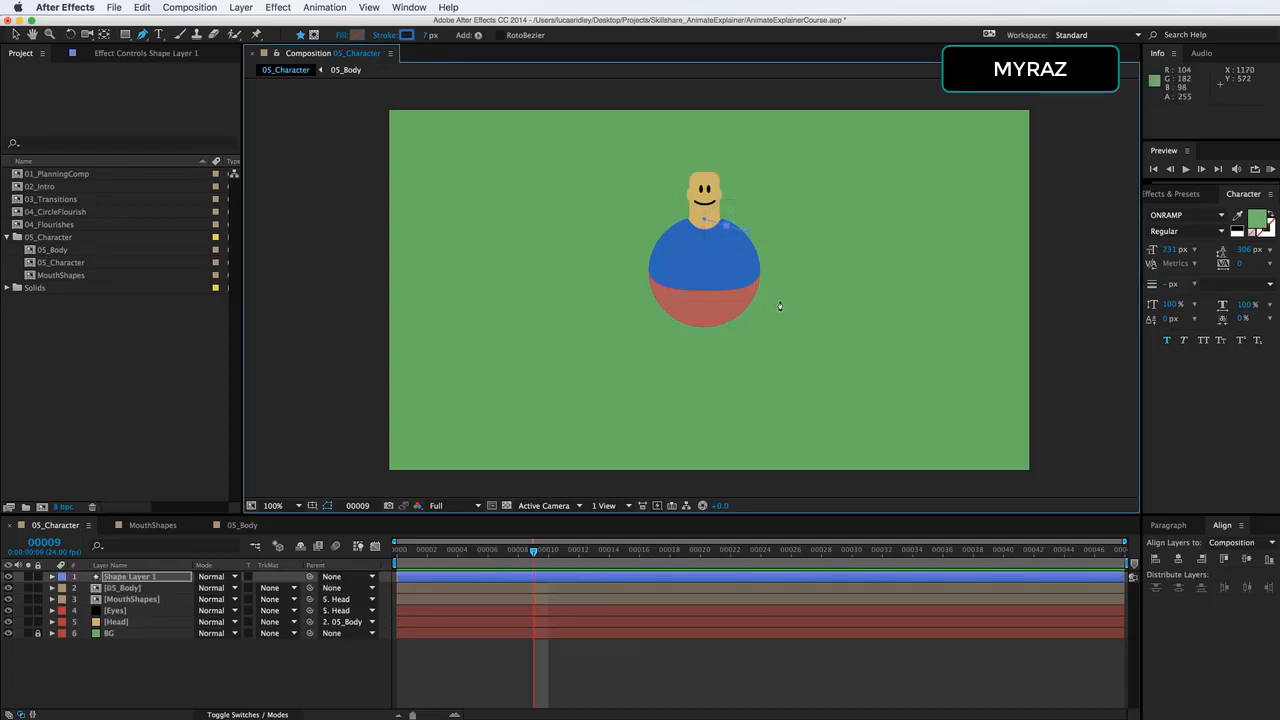
drag(773, 319, 768, 382)
drag(430, 40, 424, 14)
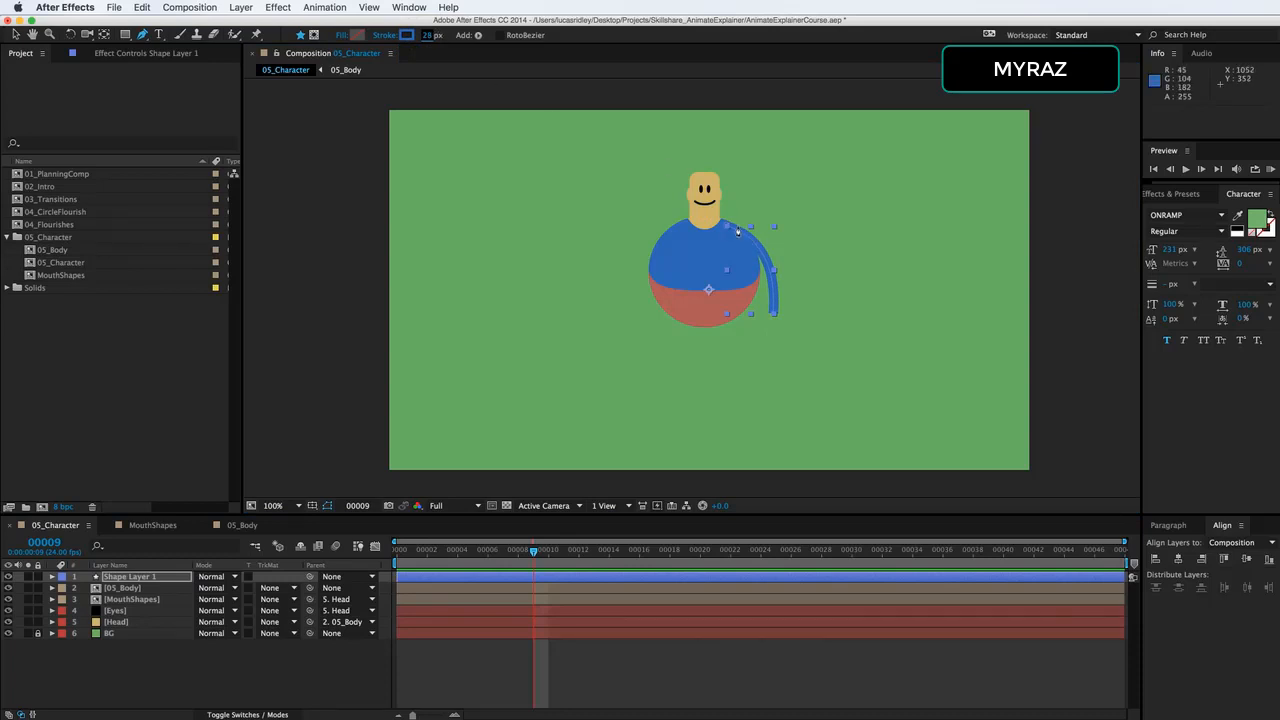
Rename the new arm shape layer as RightArm.
click(155, 578)
key(Return)
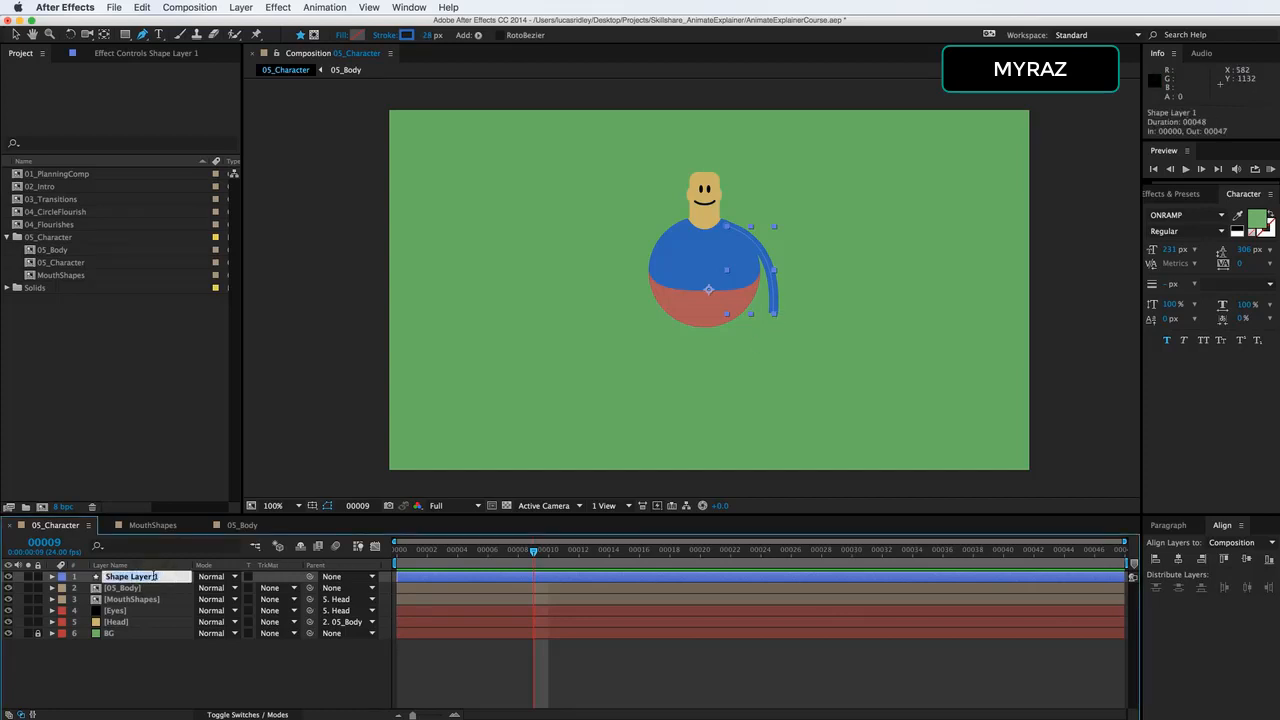
text(RightArm)
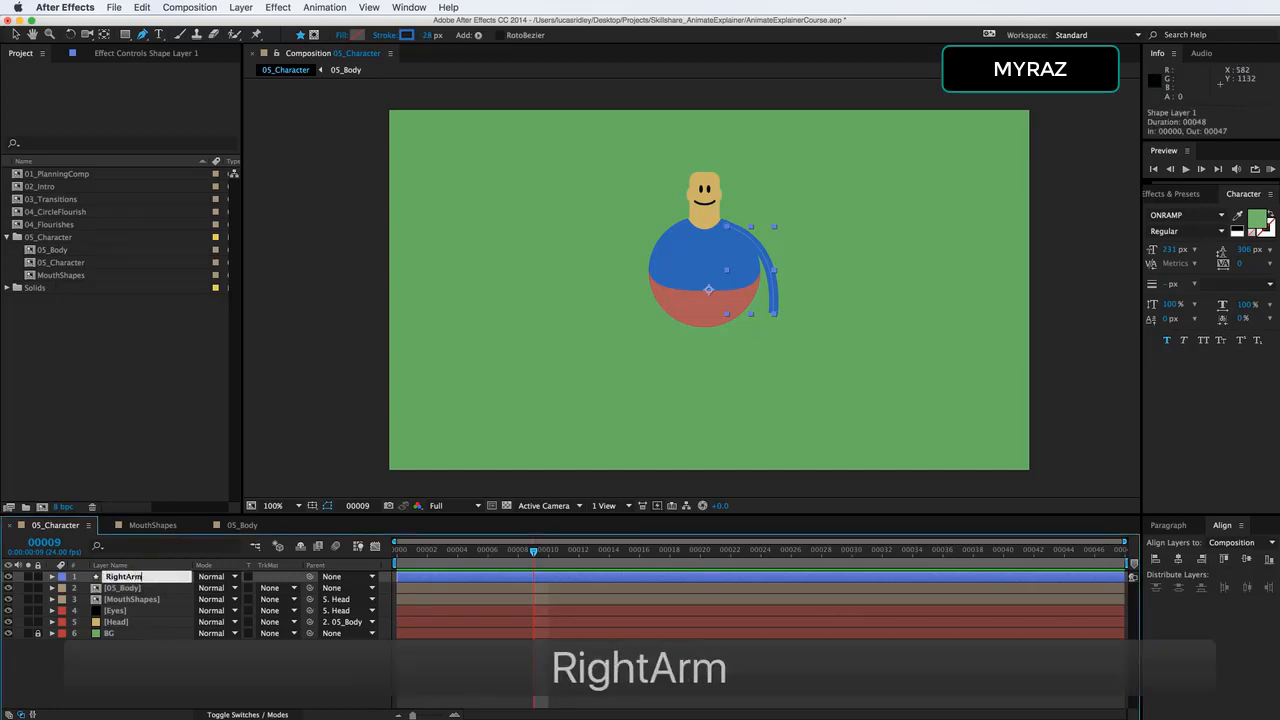
key(Return)
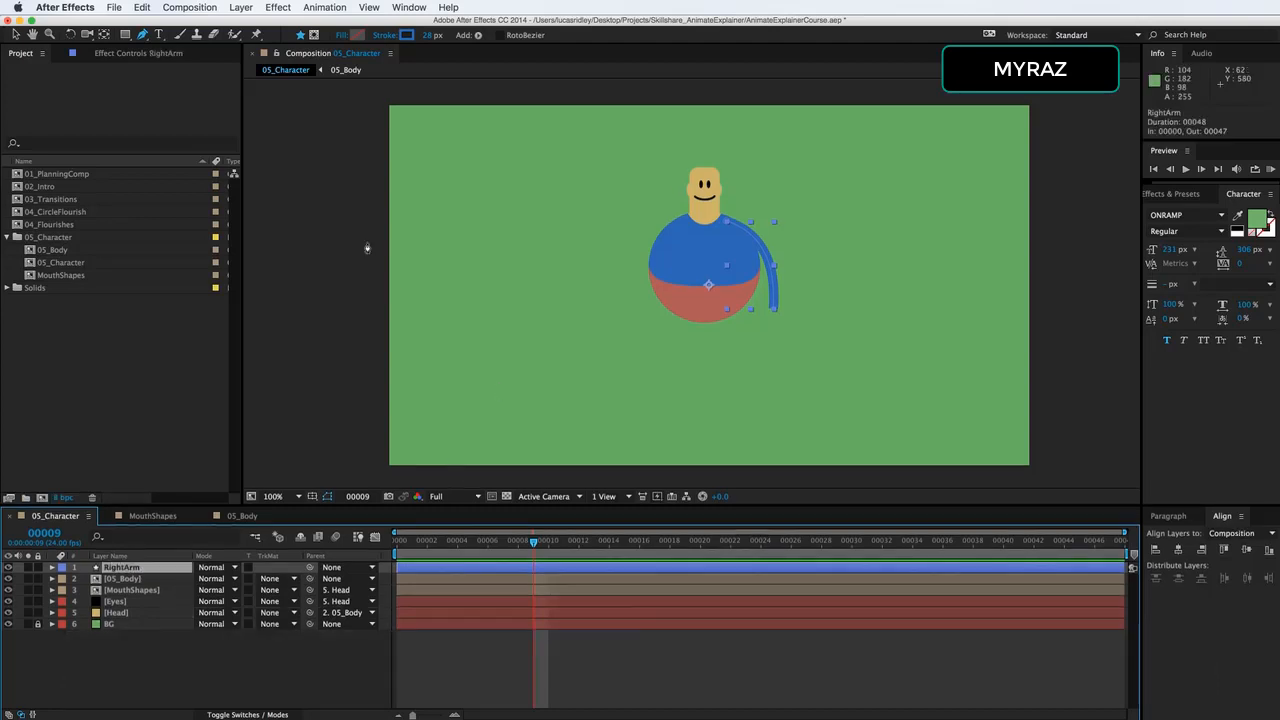
Move the RightArm layer's anchor point to the start of the arm at the shoulder.
click(104, 34)
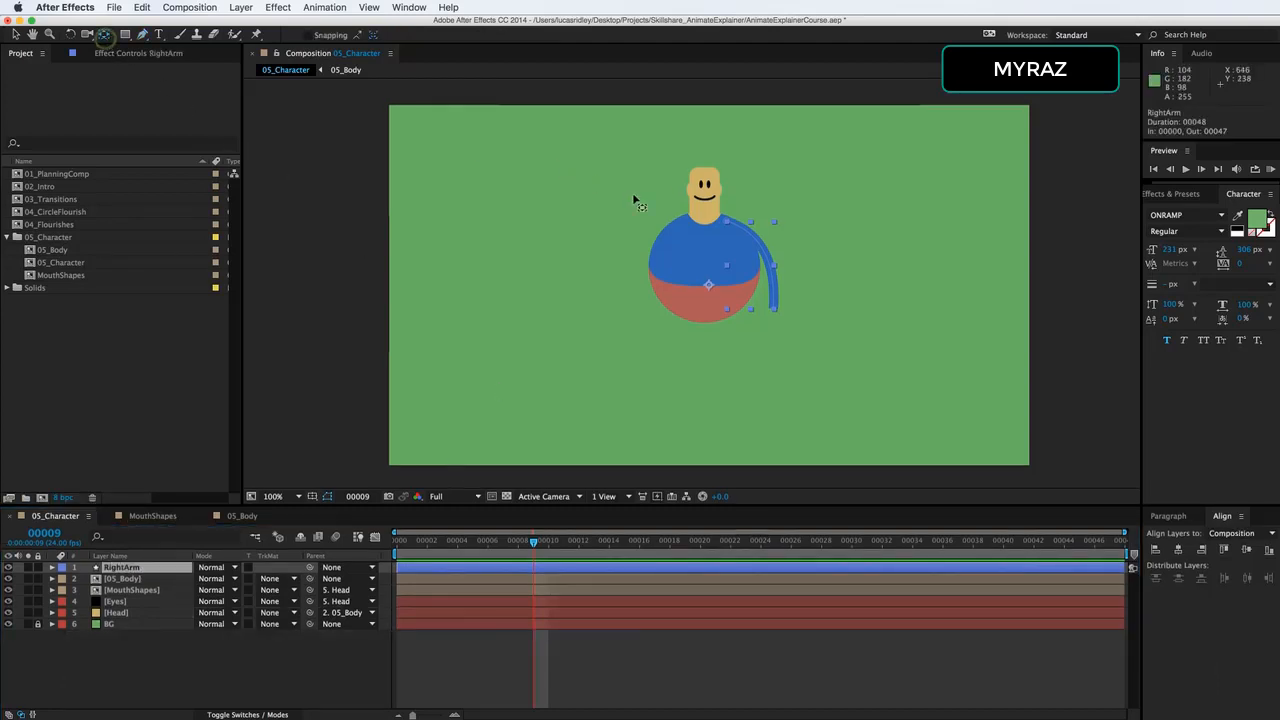
drag(709, 287, 737, 232)
scroll(734, 233, down, 3)
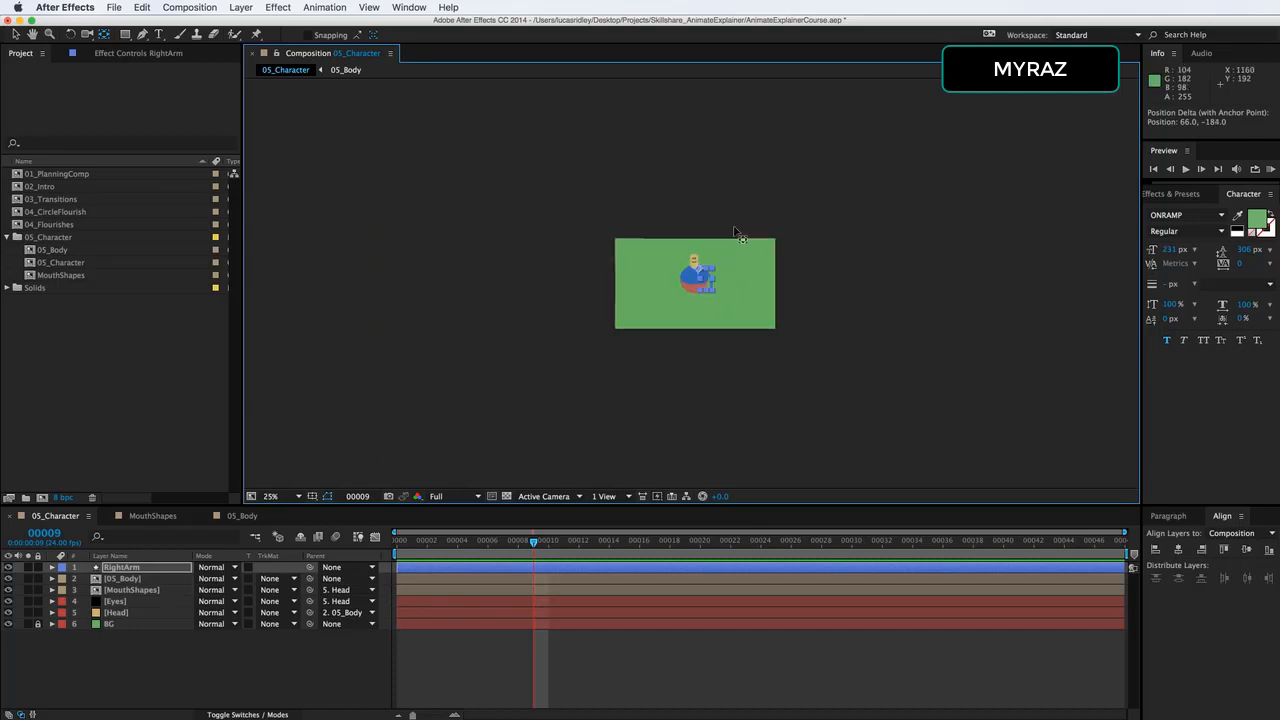
scroll(736, 235, up, 5)
scroll(743, 240, down, 1)
drag(746, 210, 736, 290)
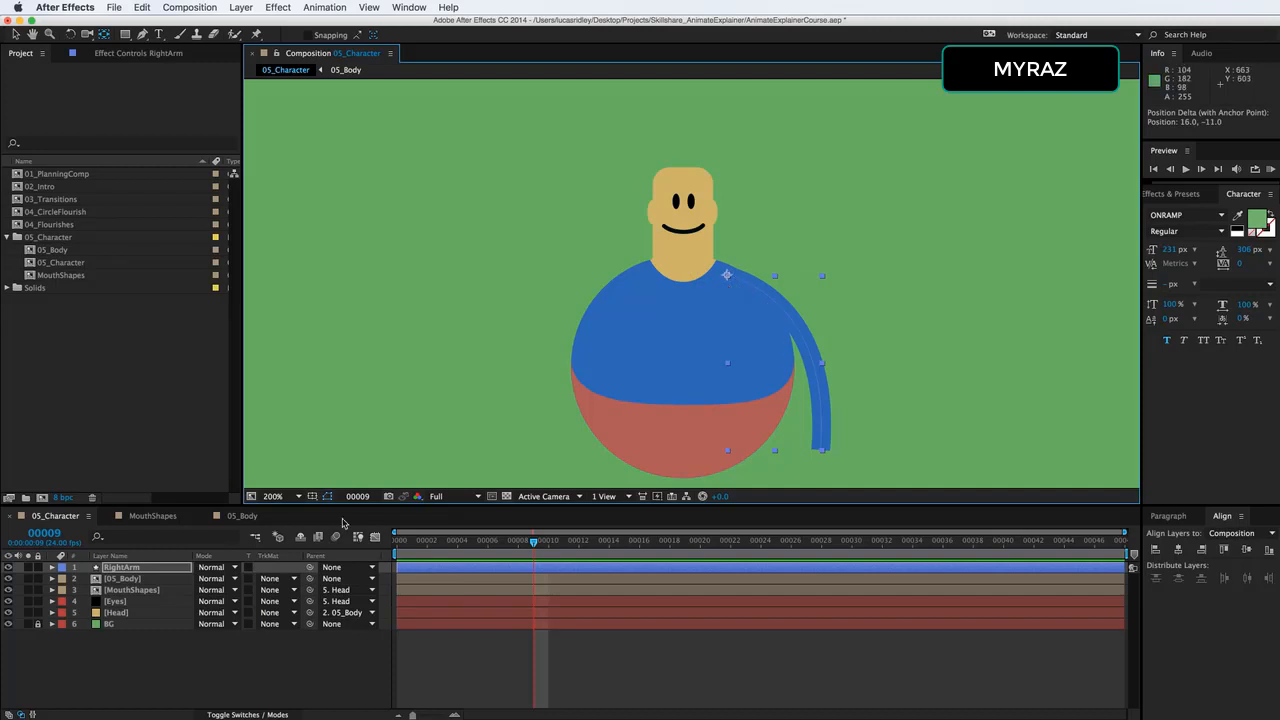
Try rotating the RightArm layer about its shoulder anchor point and undo the rotation.
click(182, 567)
key(r)
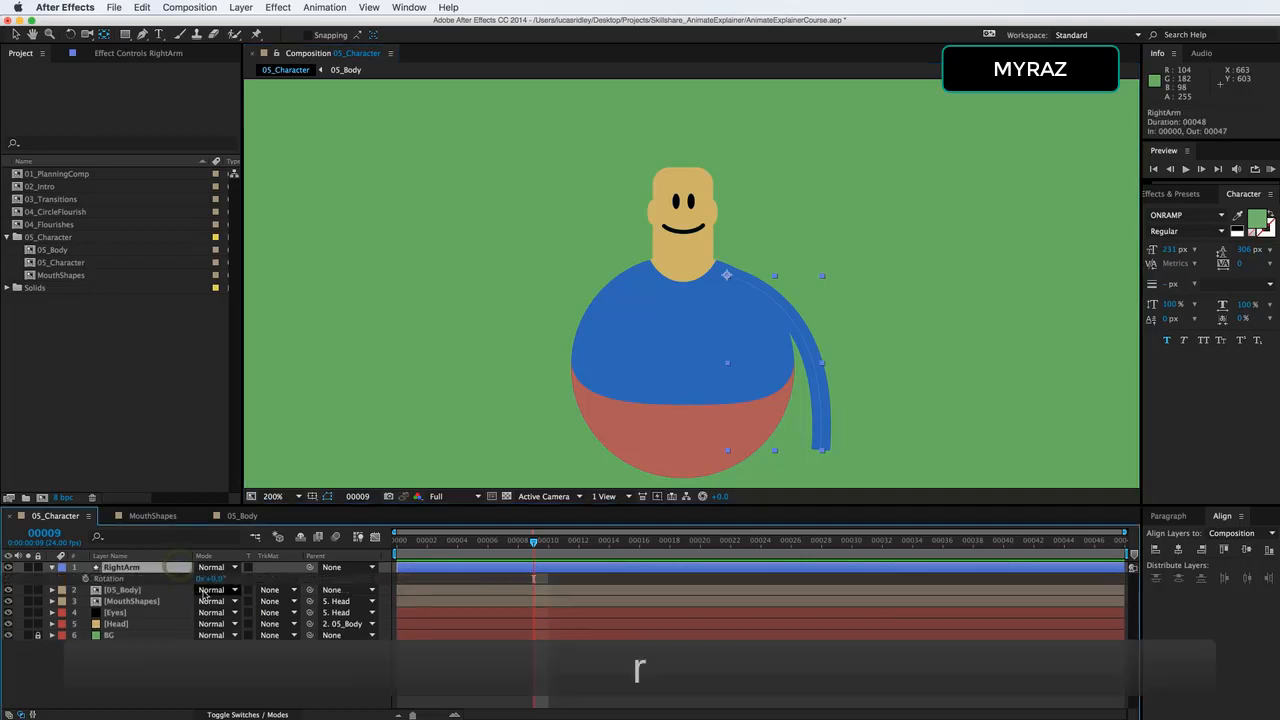
mouse_move(226, 578)
mouse_down()
mouse_move(198, 577)
mouse_move(208, 571)
mouse_up()
key(super+z)
Duplicate the RightArm layer and name the copy RightHand.
key(super+d)
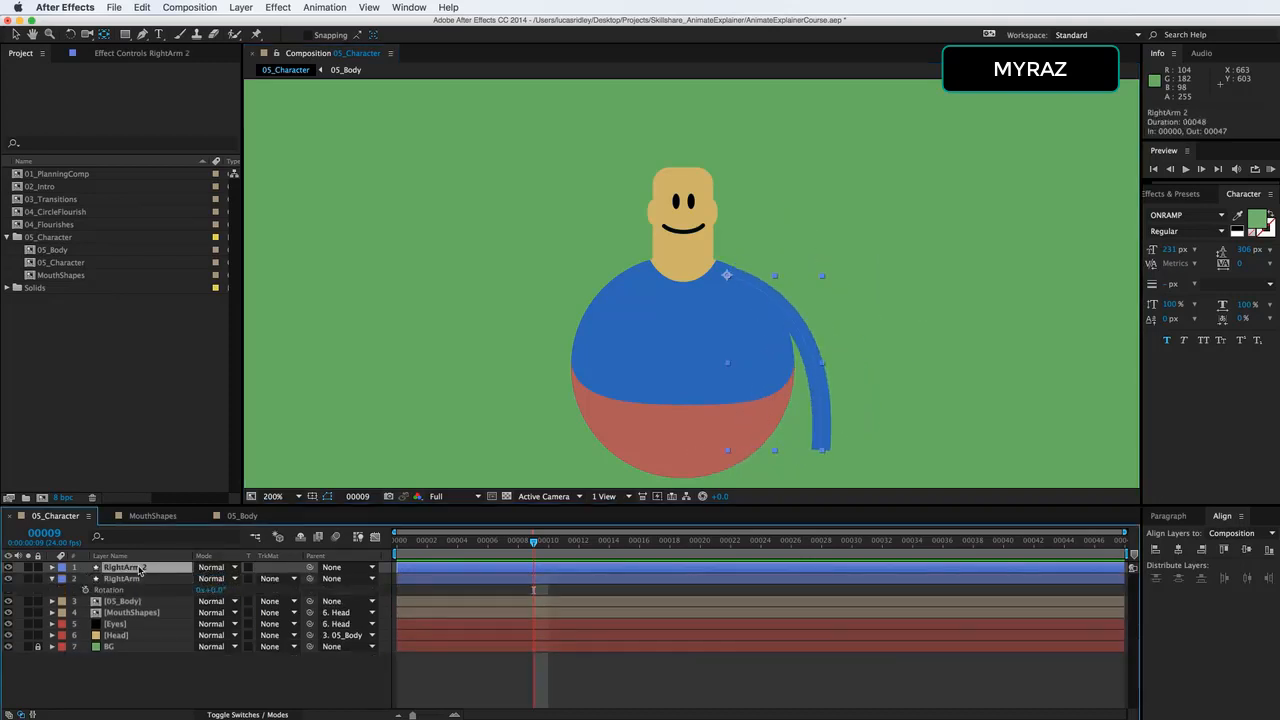
key(Return)
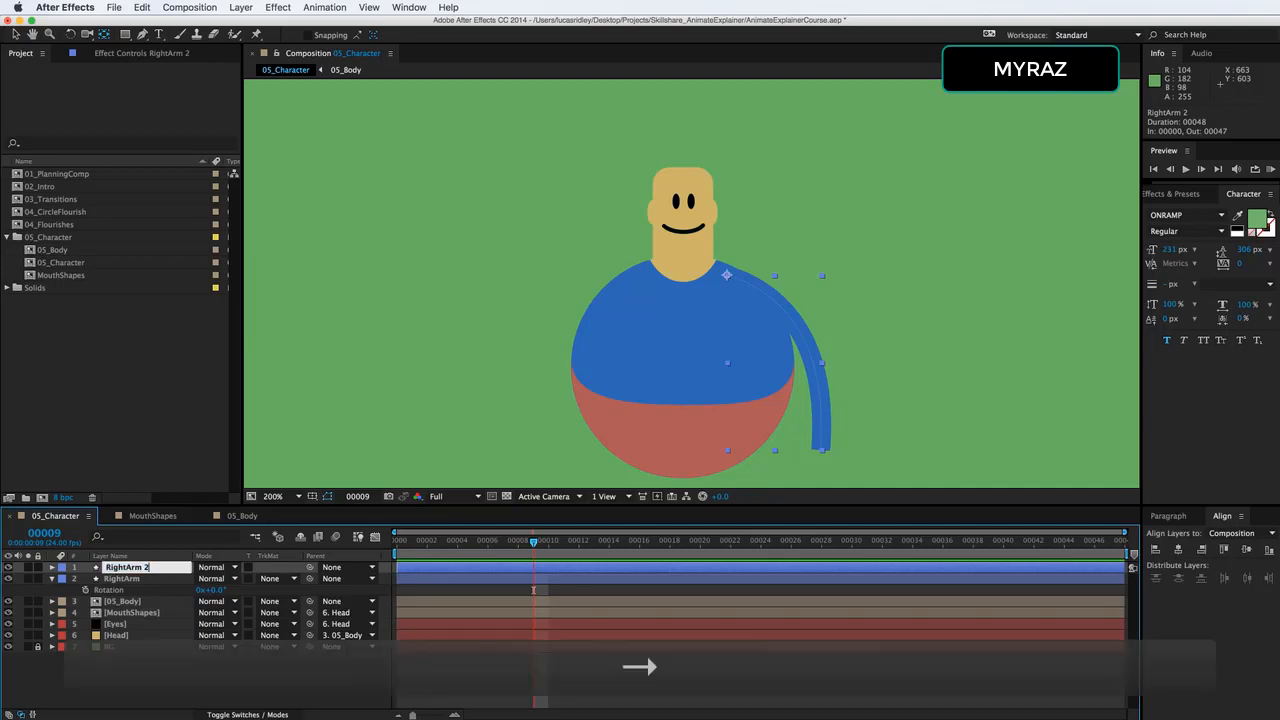
text(Ha)
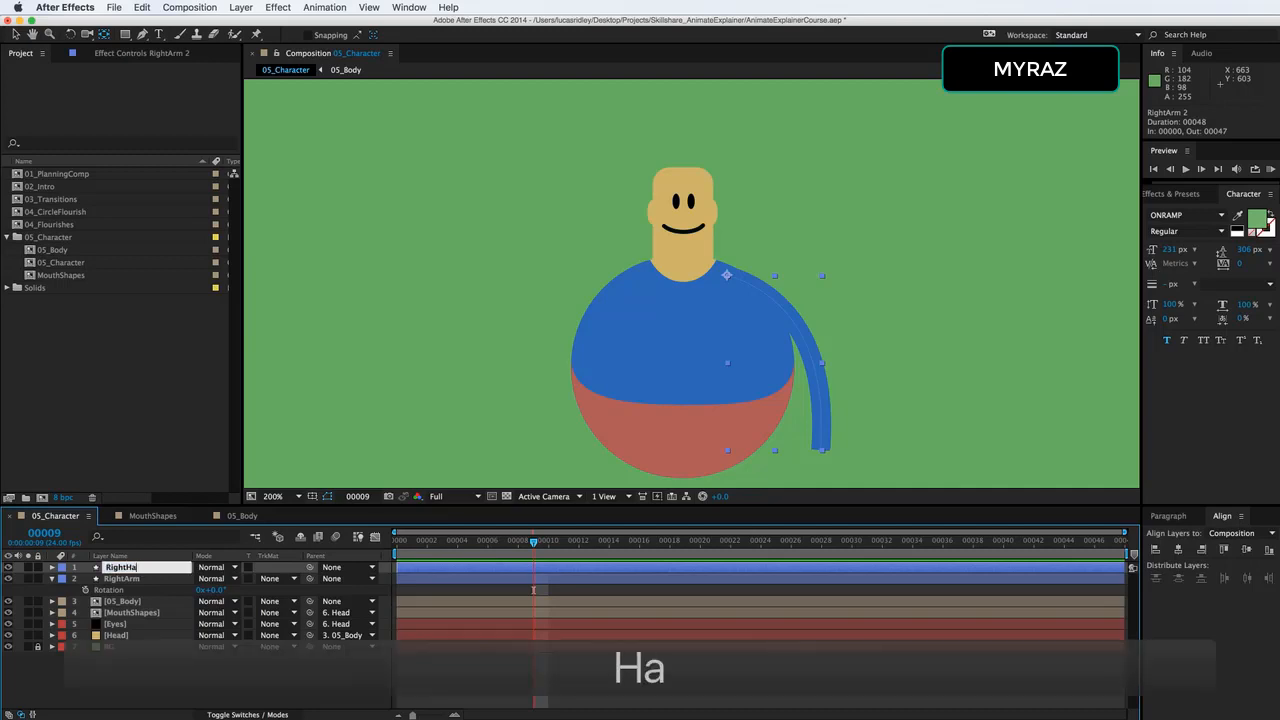
text(nd)
key(Return)
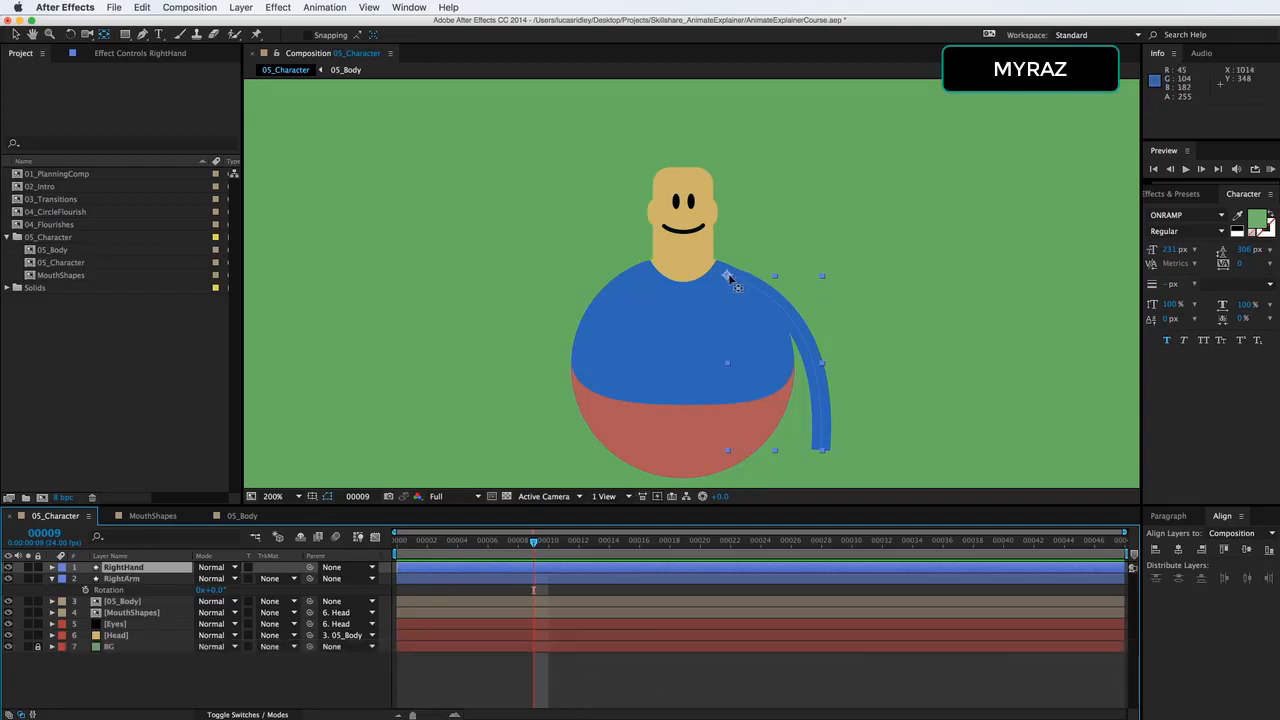
Recolour the RightHand stroke with the skin tone sampled from the head and set its line cap to Round Cap.
click(52, 567)
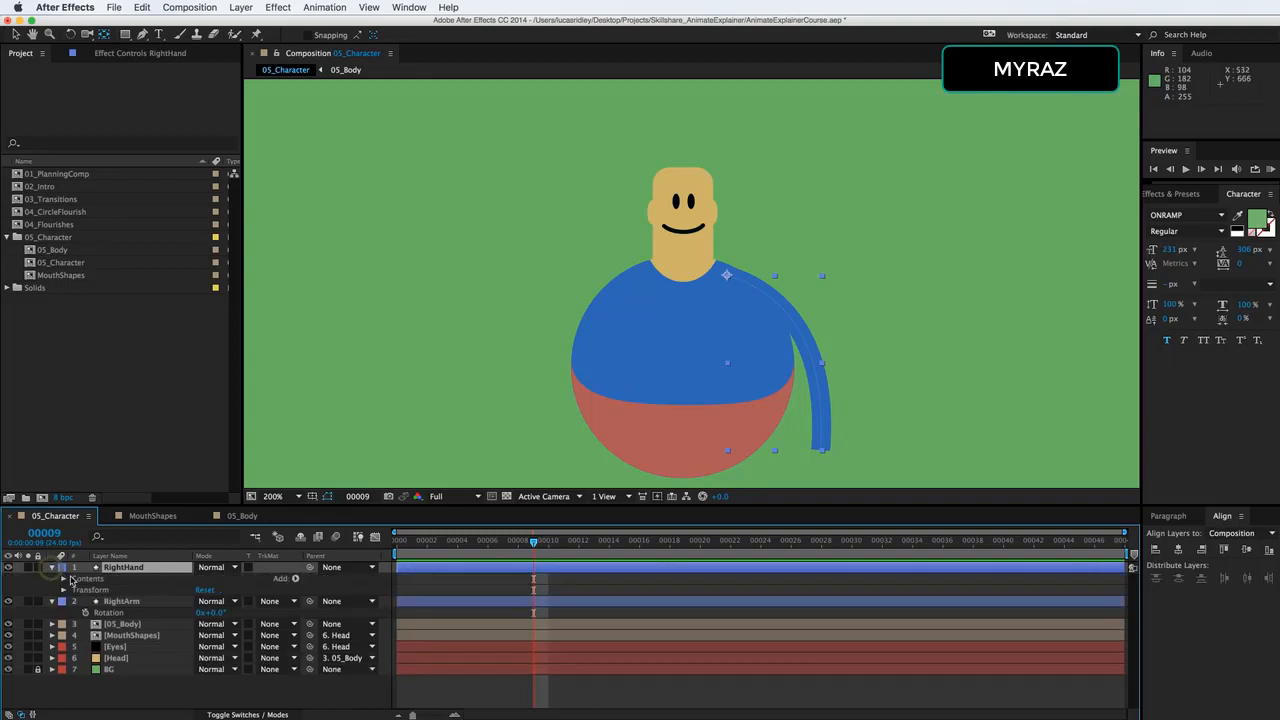
click(63, 579)
click(74, 590)
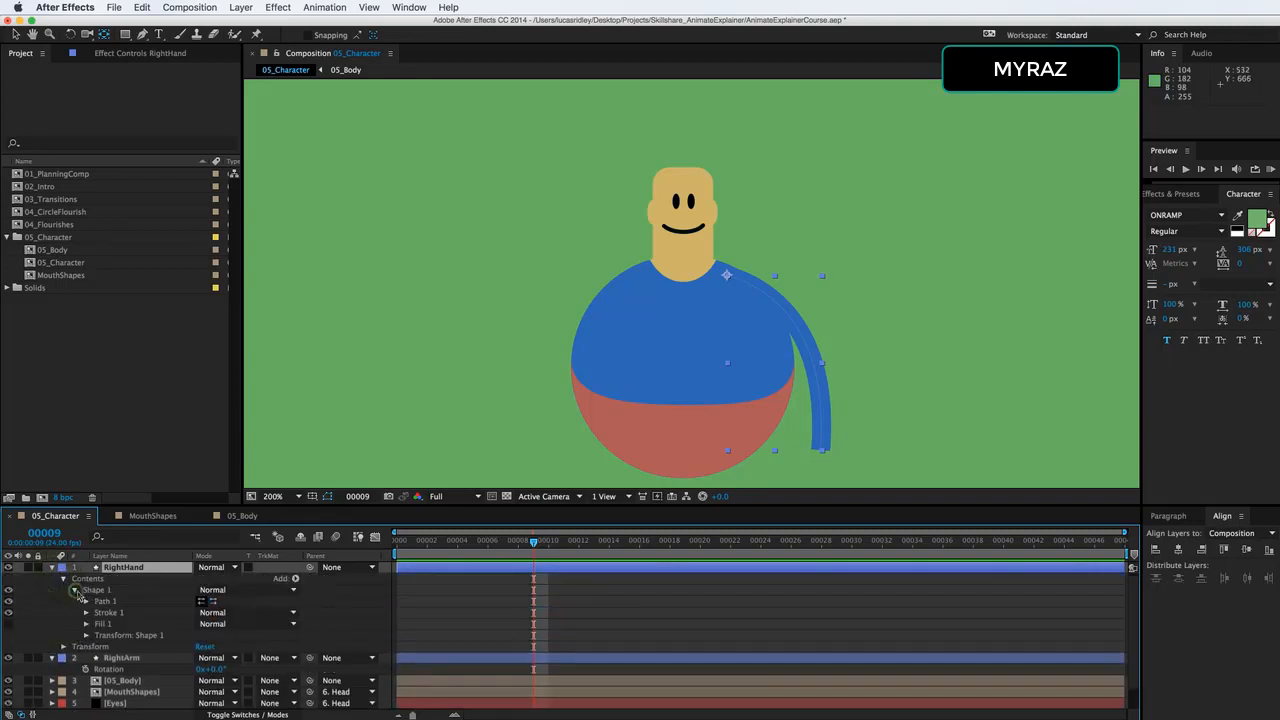
click(85, 612)
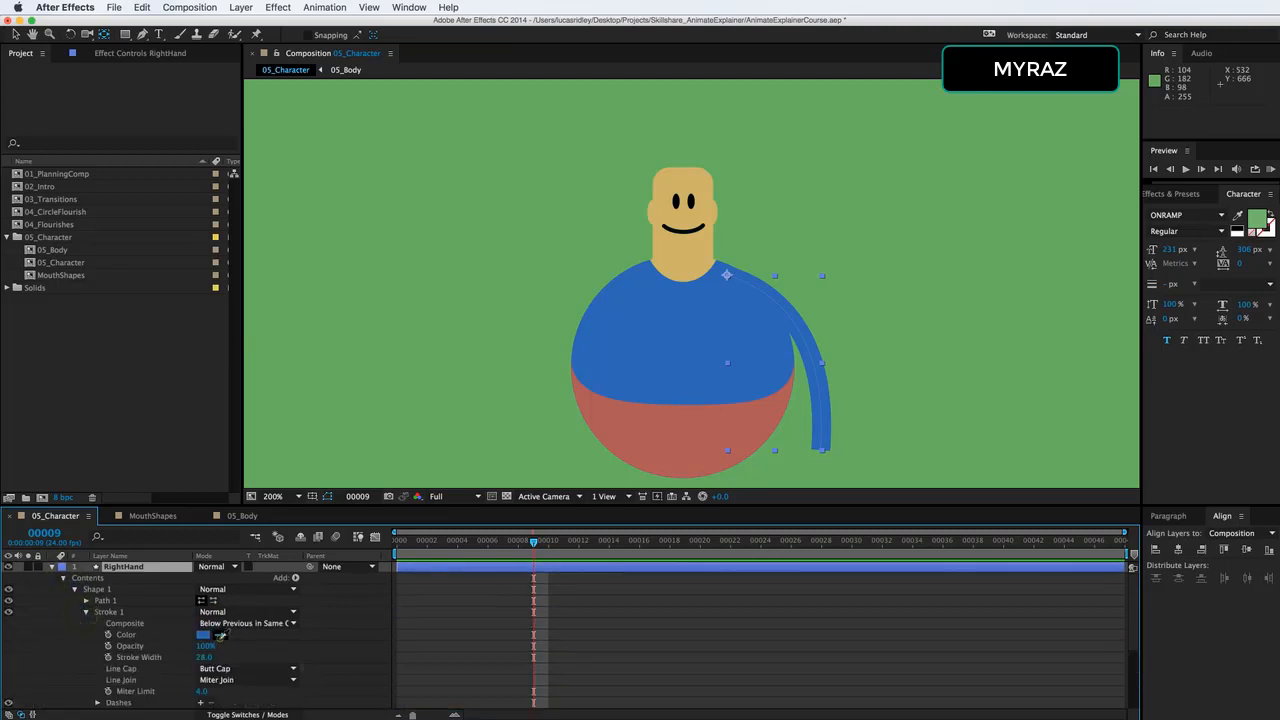
click(220, 634)
click(698, 246)
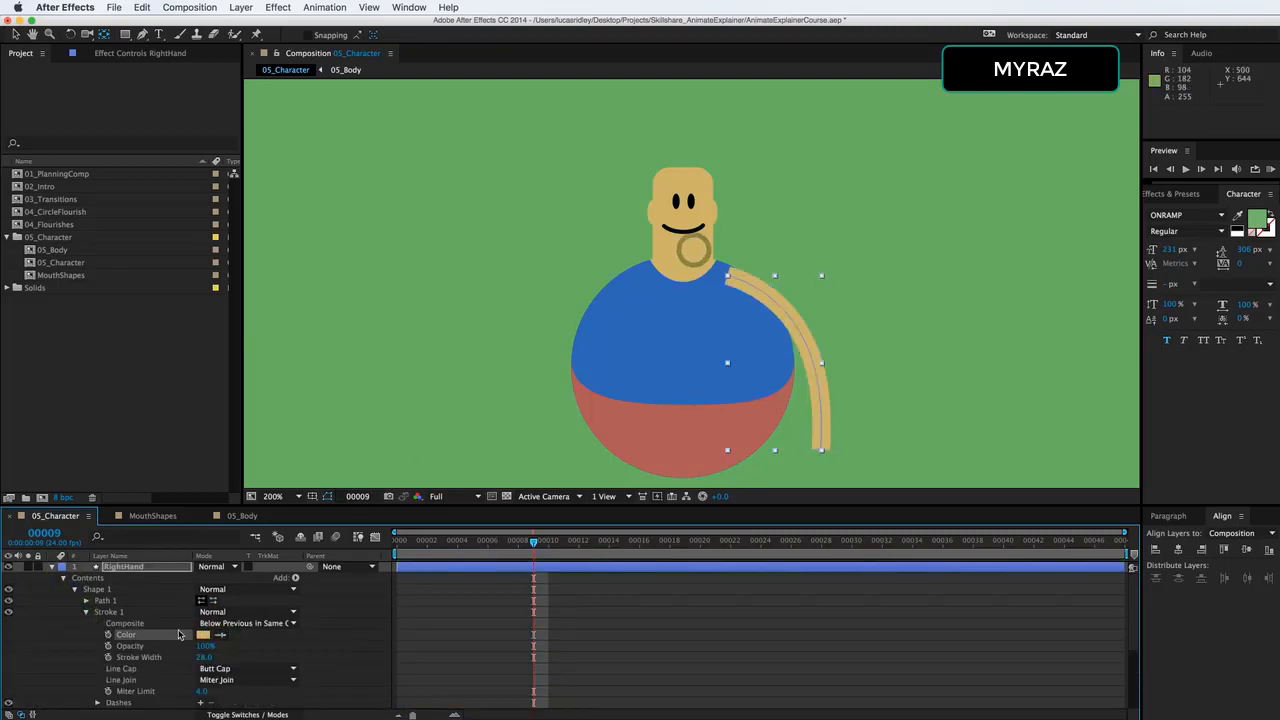
click(224, 669)
click(233, 694)
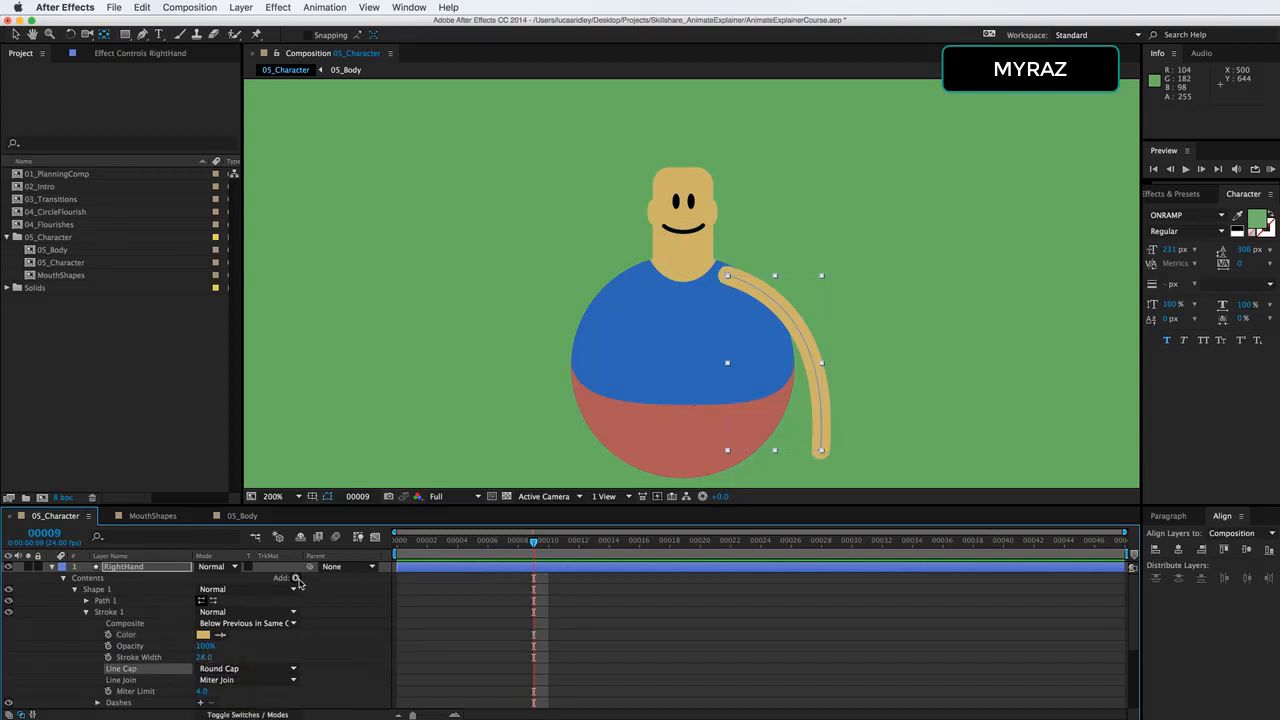
Add a Trim Paths operator to the RightHand shape and expand its properties.
drag(354, 505, 354, 258)
click(295, 331)
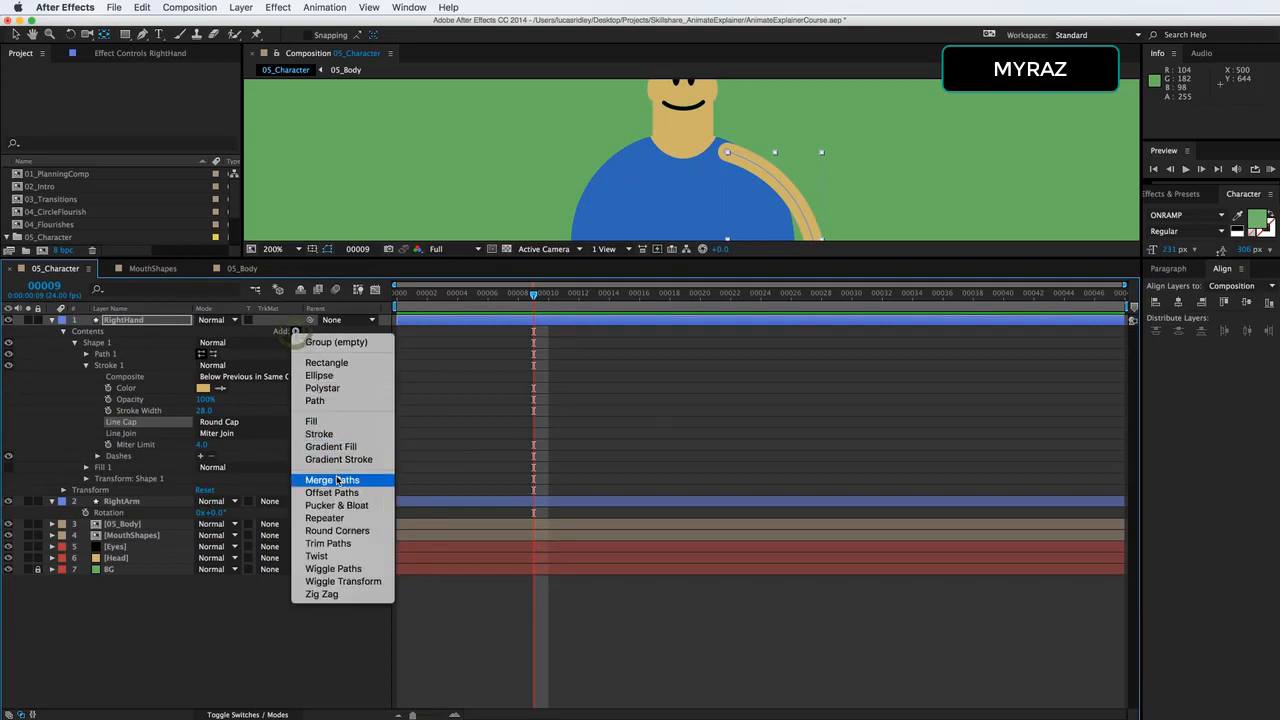
click(339, 544)
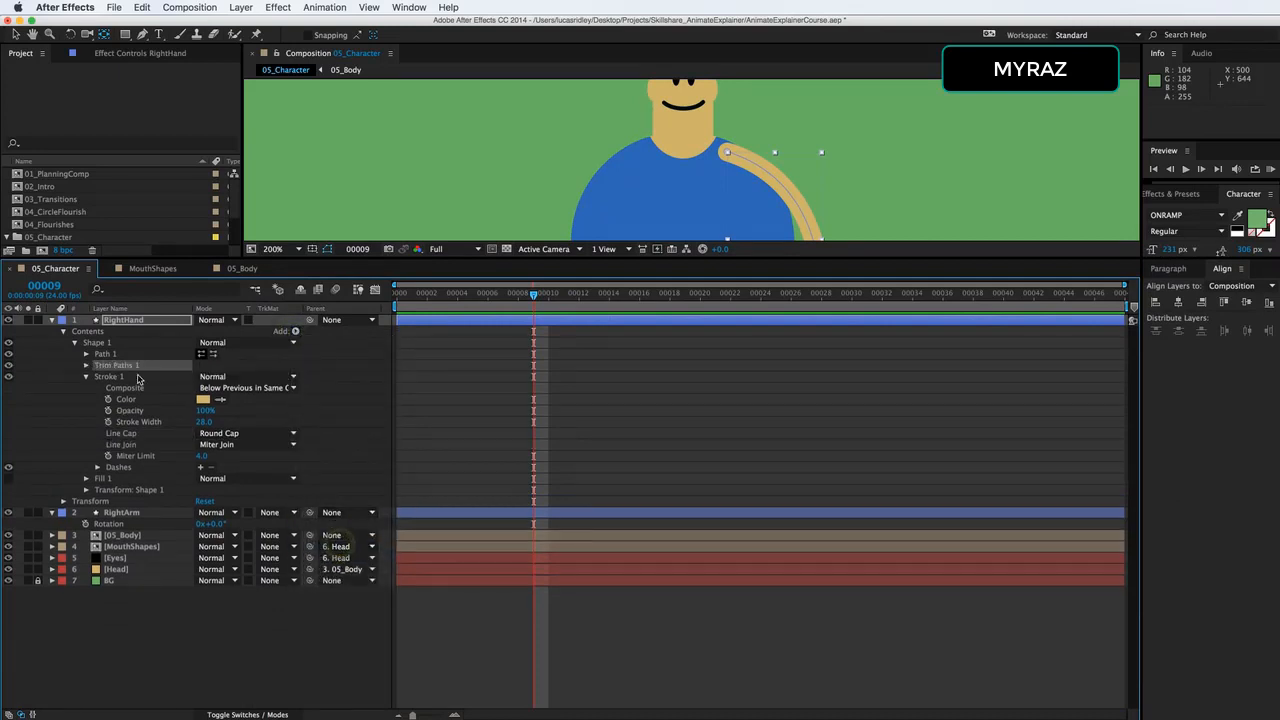
click(86, 365)
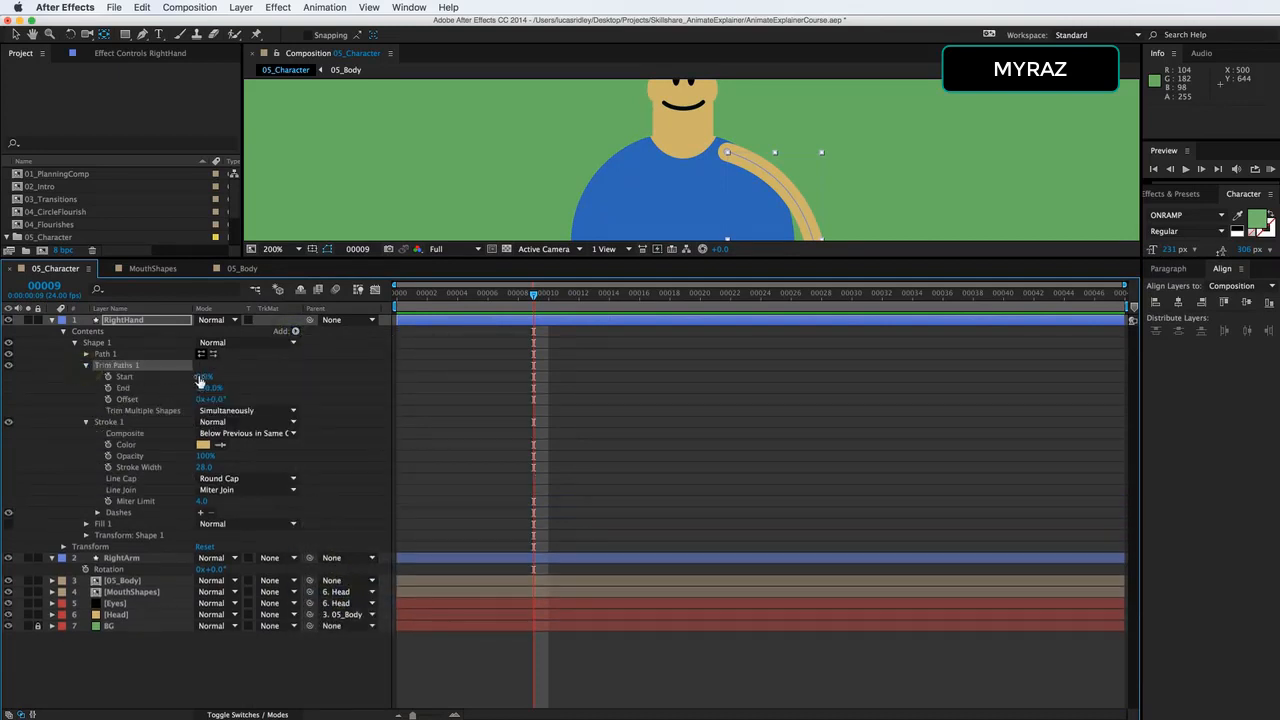
Set the RightHand Trim Paths start to 99% so only the tip of the arm remains as a hand.
drag(555, 257, 555, 452)
drag(727, 332, 663, 209)
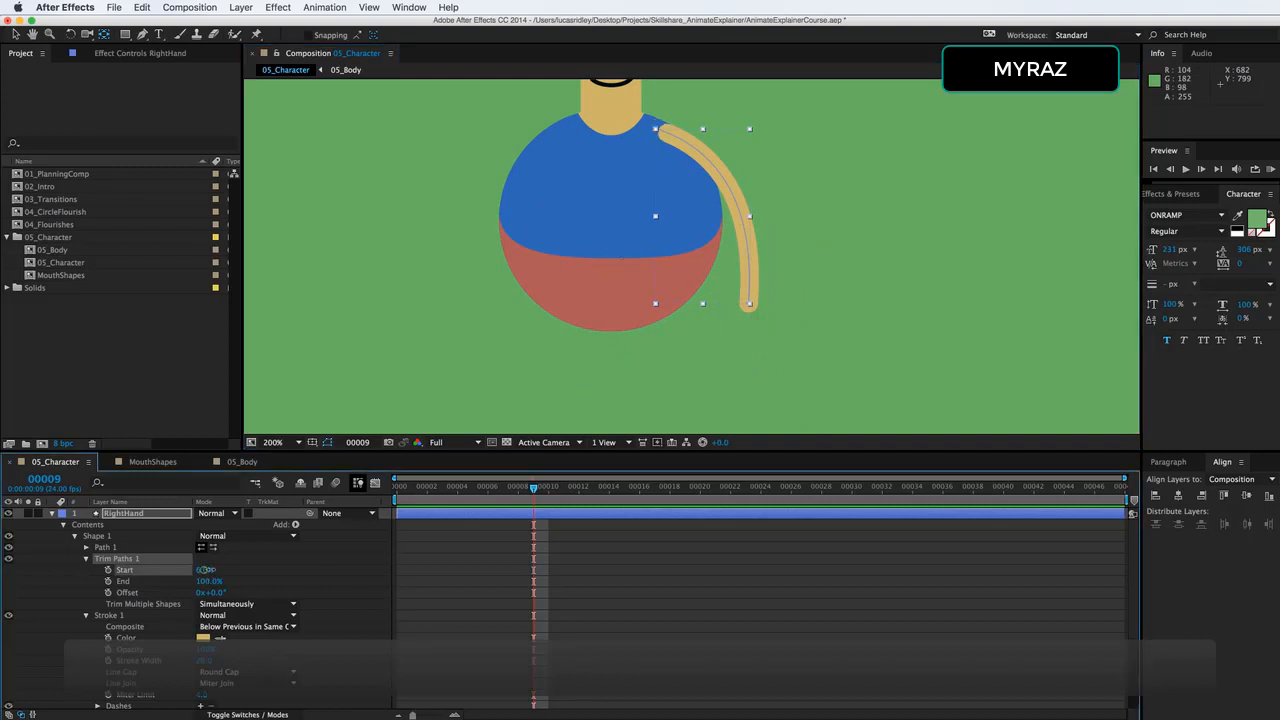
drag(207, 576, 271, 570)
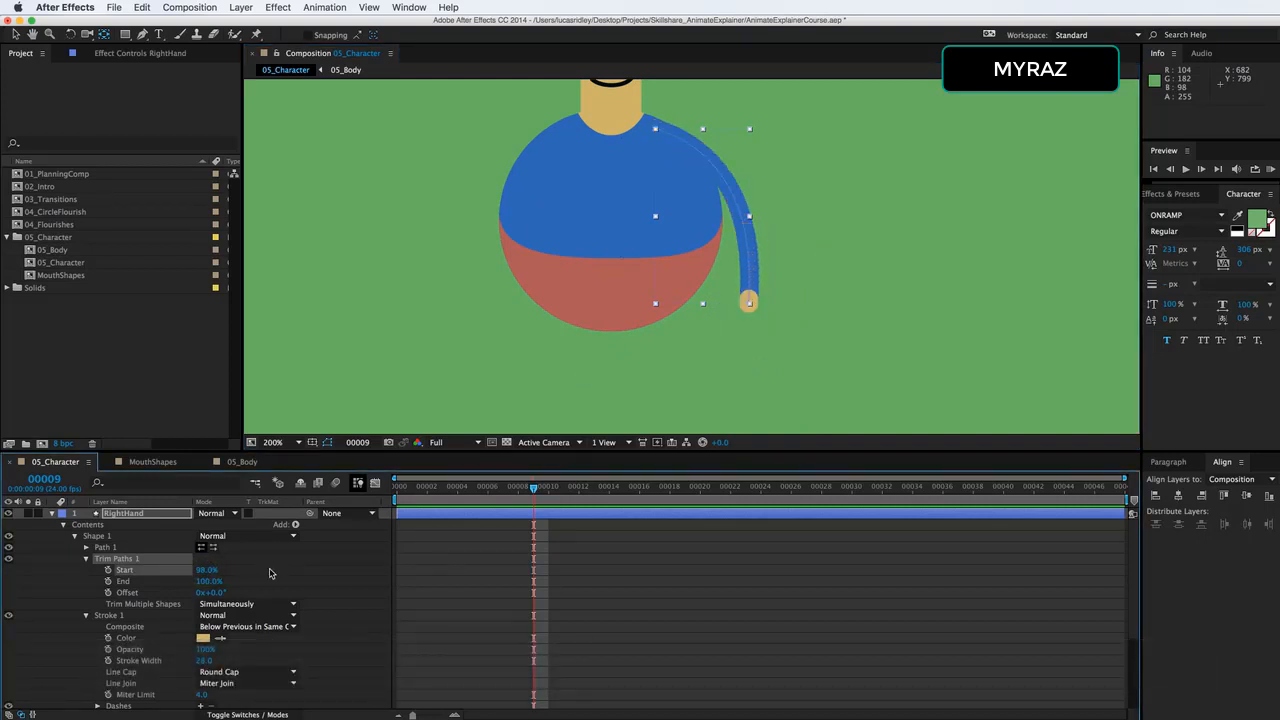
click(207, 570)
text(99)
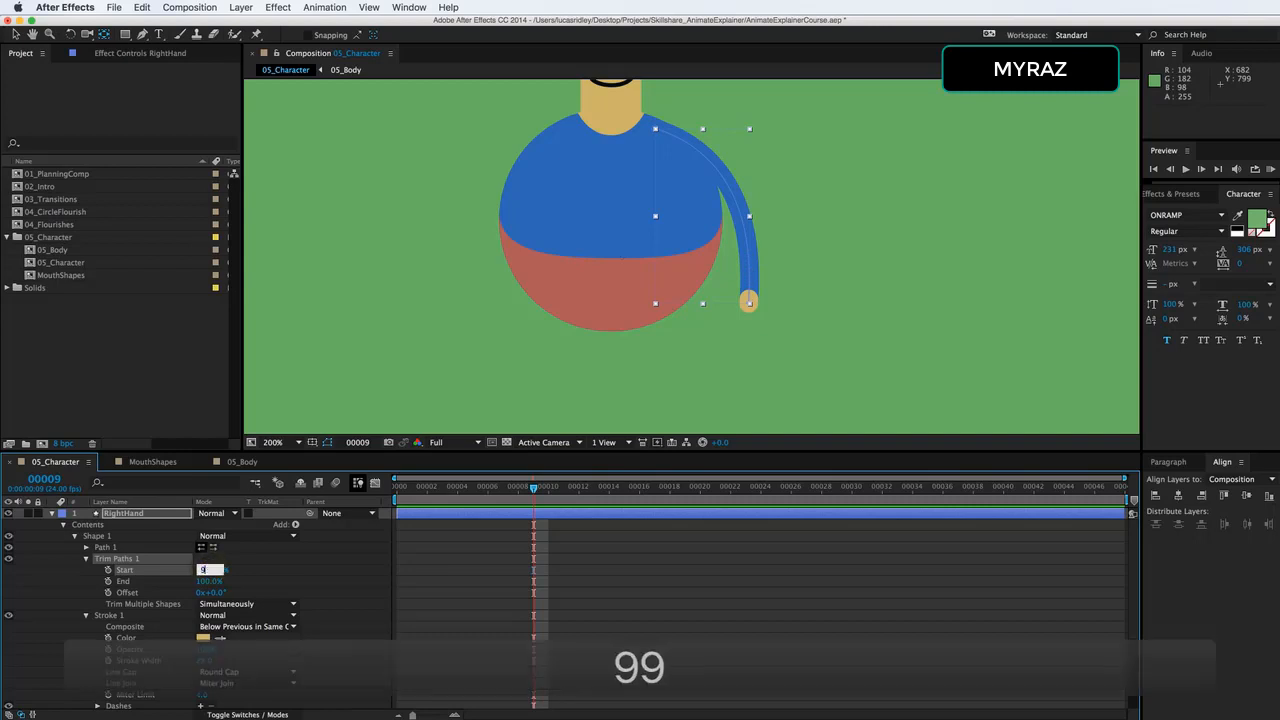
key(Return)
Increase the RightHand layer's stroke width to 36 px.
click(138, 516)
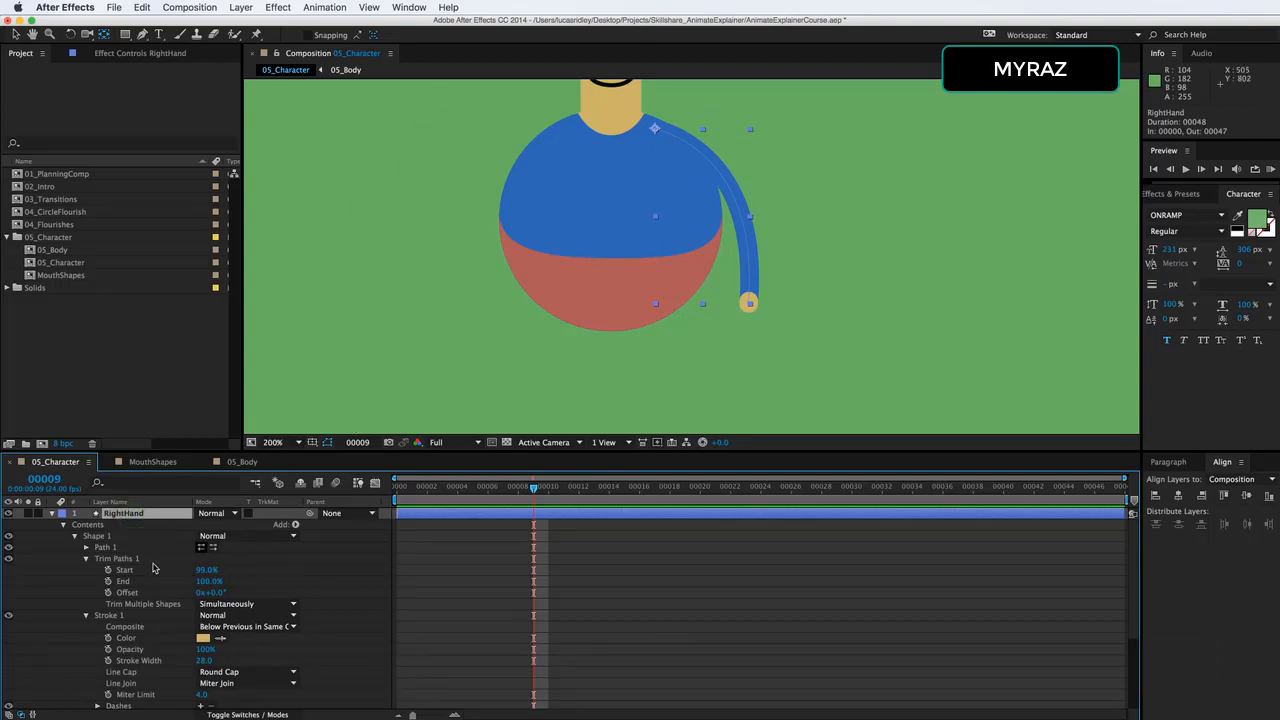
click(87, 559)
click(112, 570)
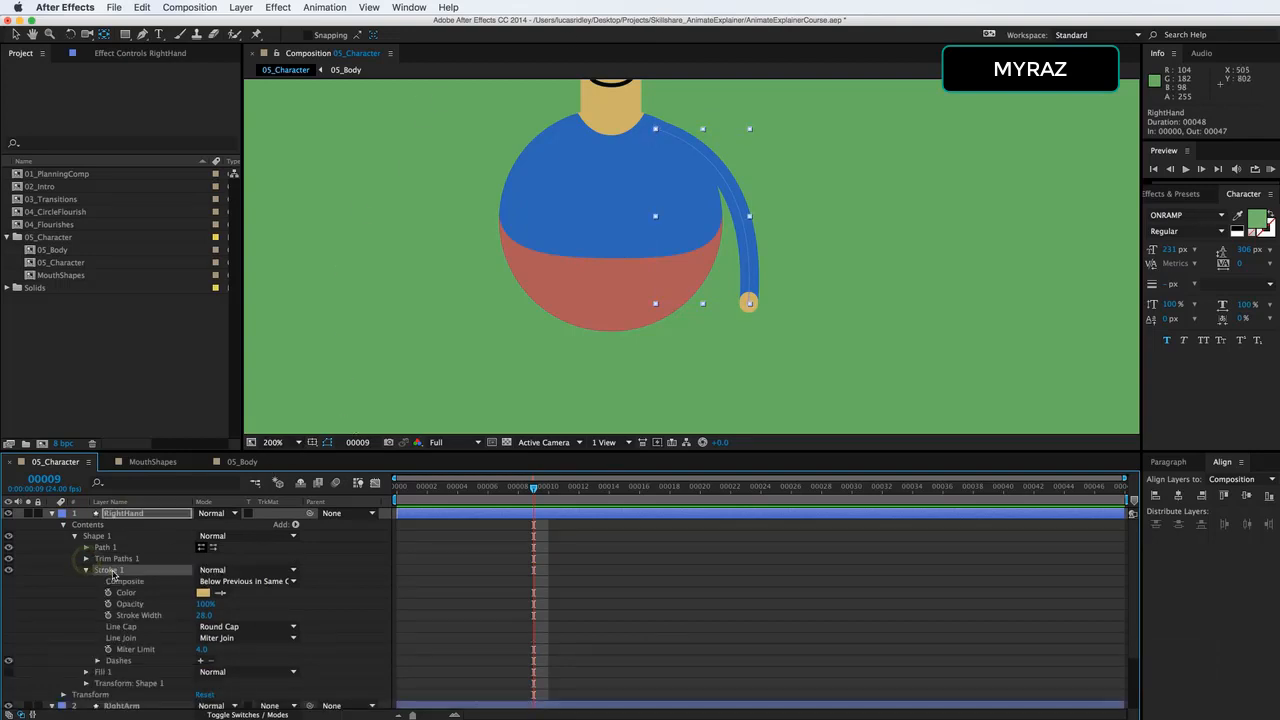
click(112, 513)
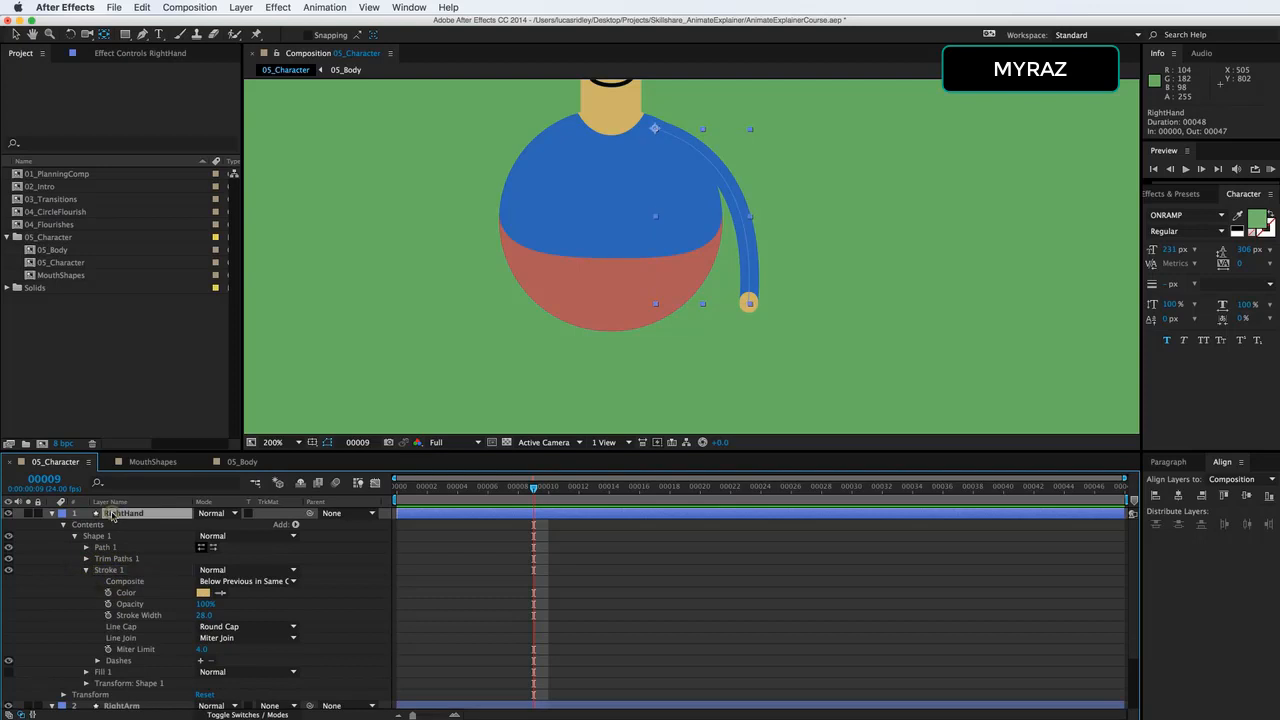
key(v)
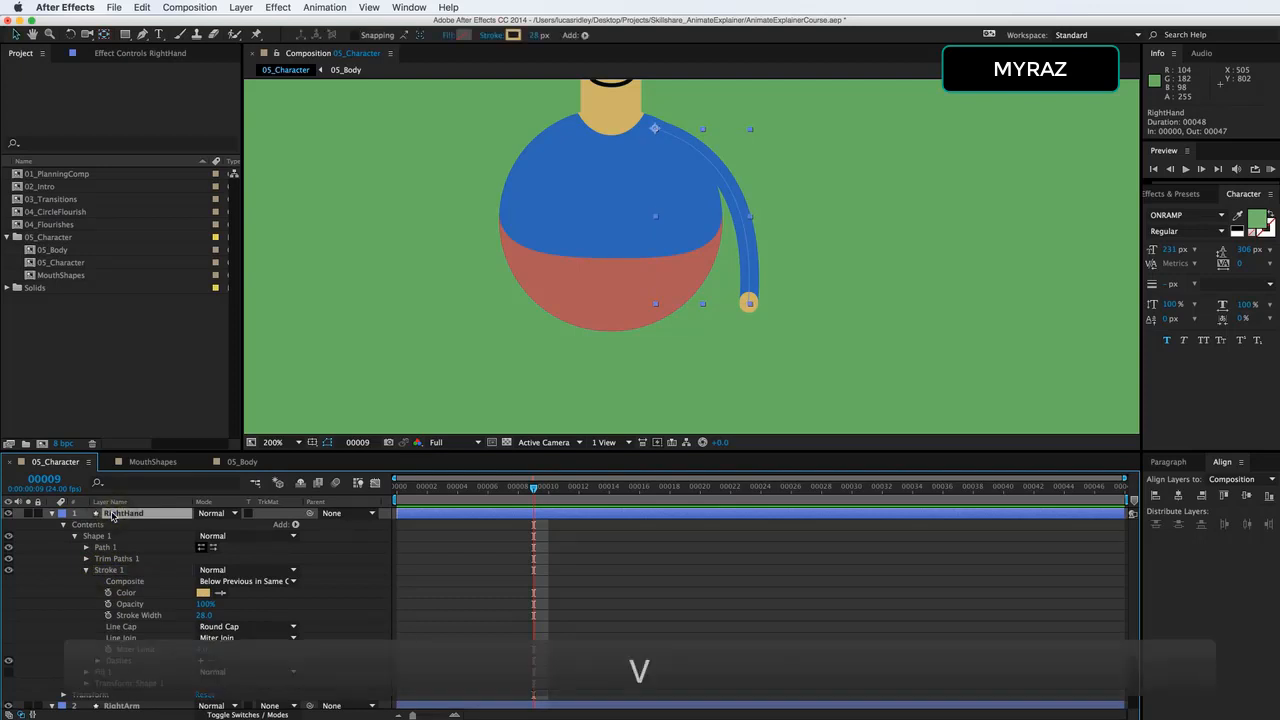
drag(534, 37, 540, 36)
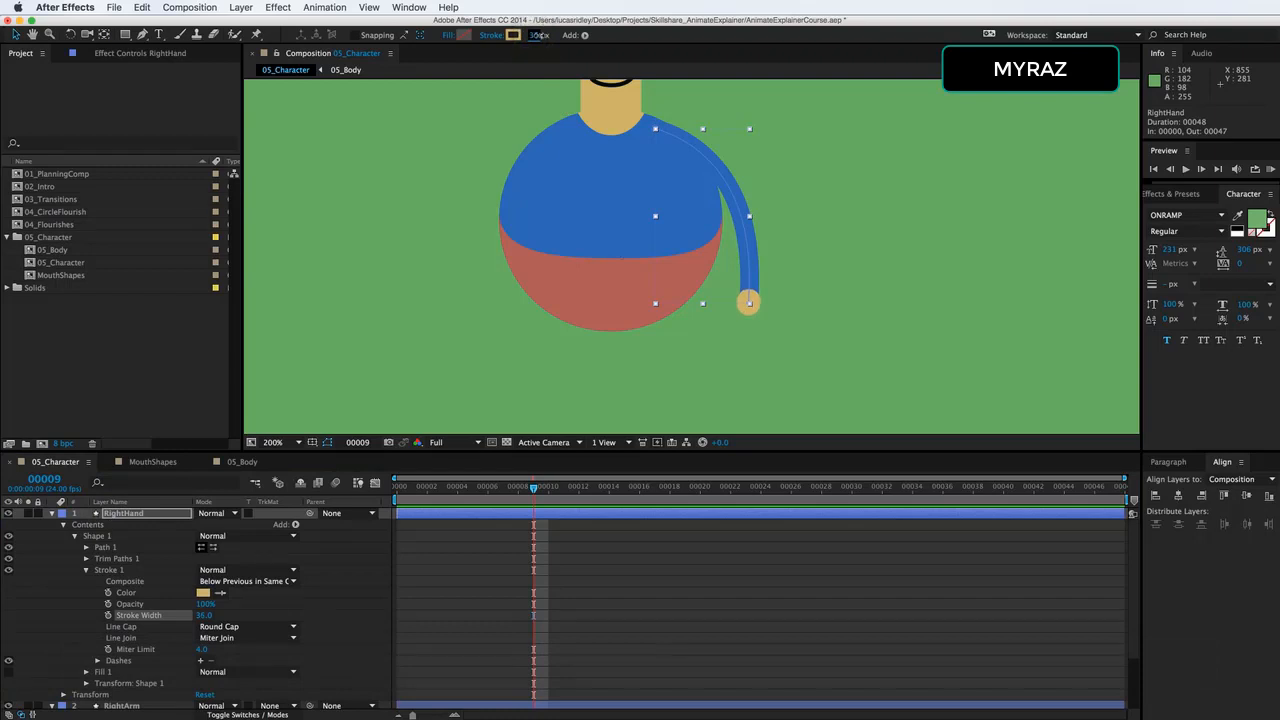
click(607, 600)
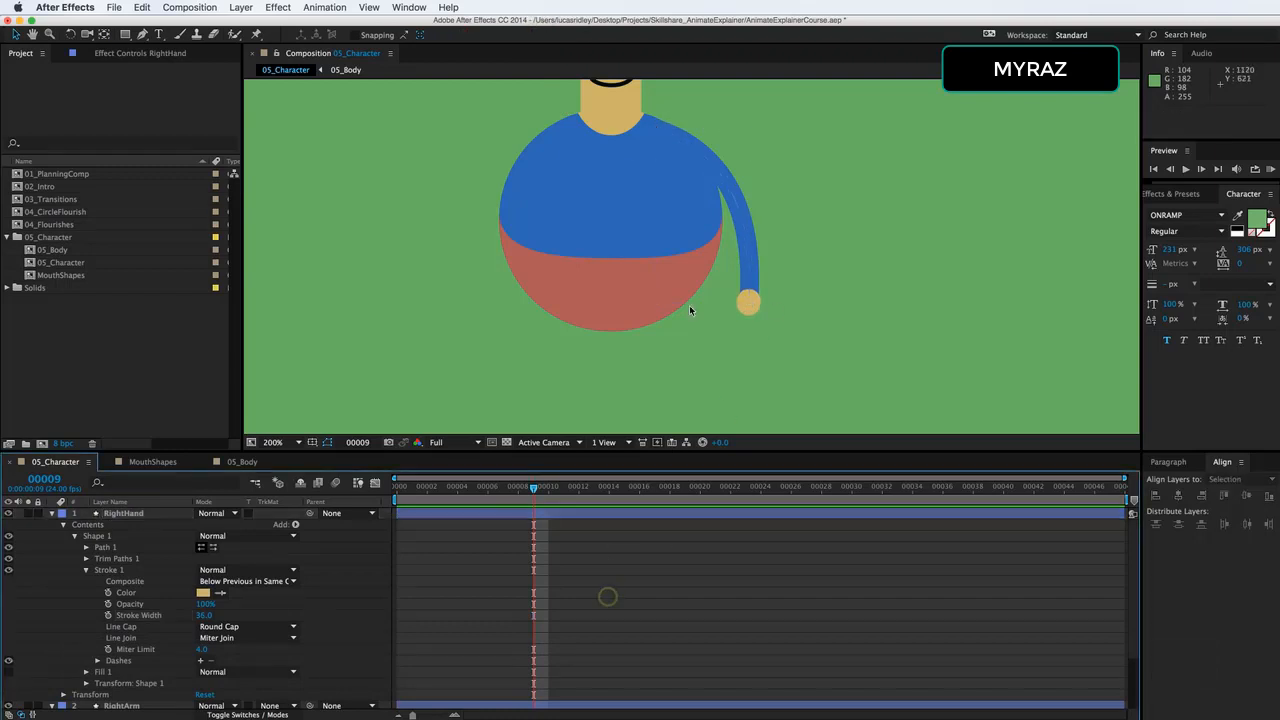
Parent the RightHand layer to RightArm and rotate the arm slightly outward from the body.
click(52, 513)
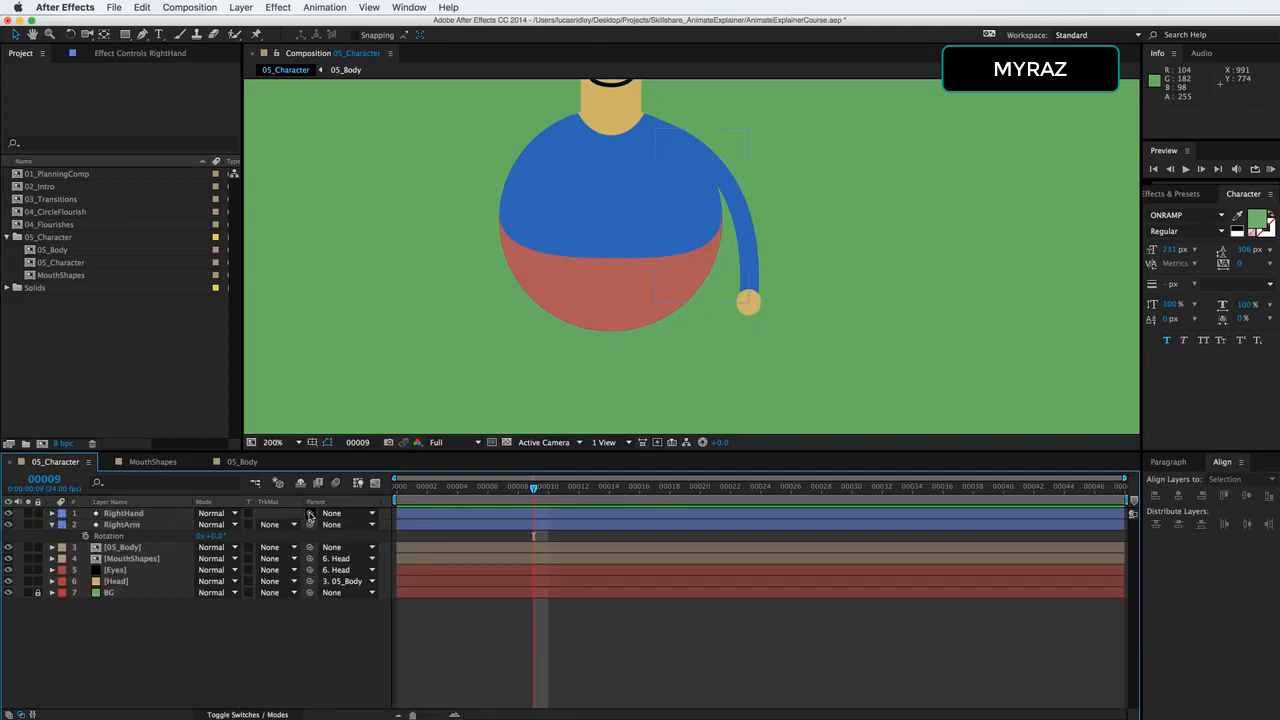
drag(309, 515, 140, 528)
mouse_move(215, 541)
mouse_down()
mouse_move(228, 540)
mouse_move(205, 540)
mouse_up()
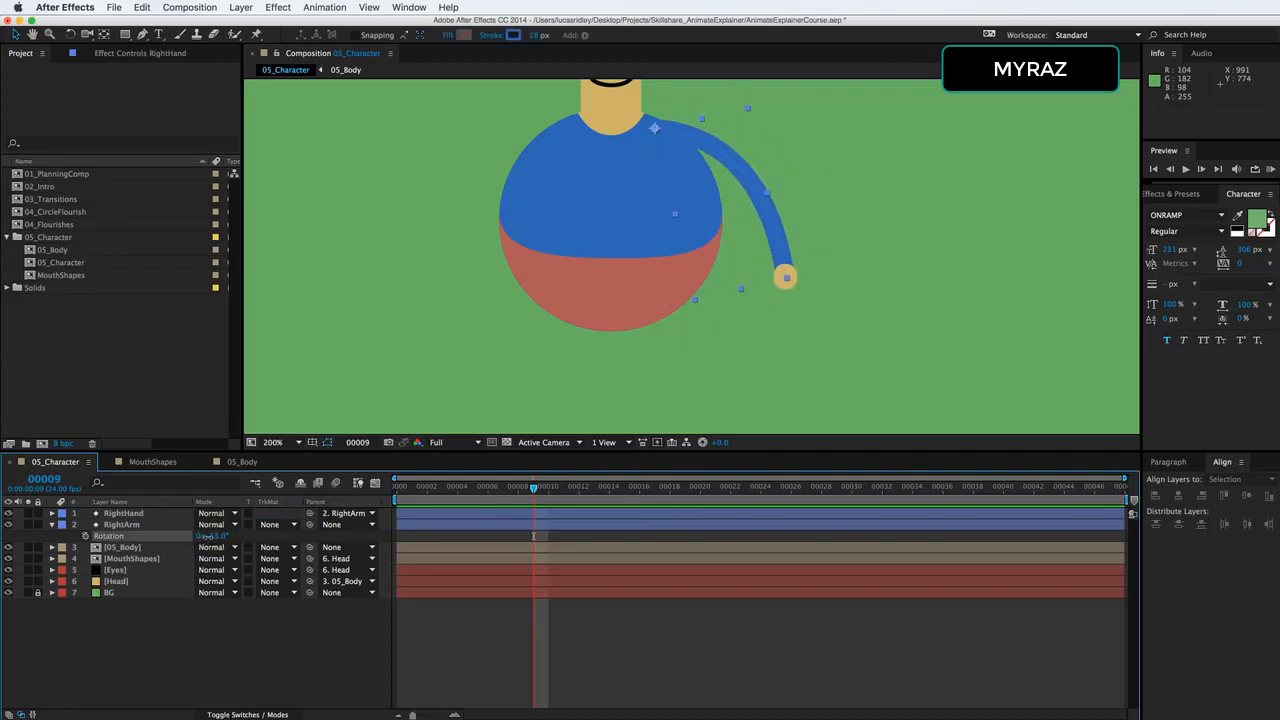
Undo the RightArm rotation and expand the RightHand contents down to the Path property of its shape.
key(super+z)
click(124, 513)
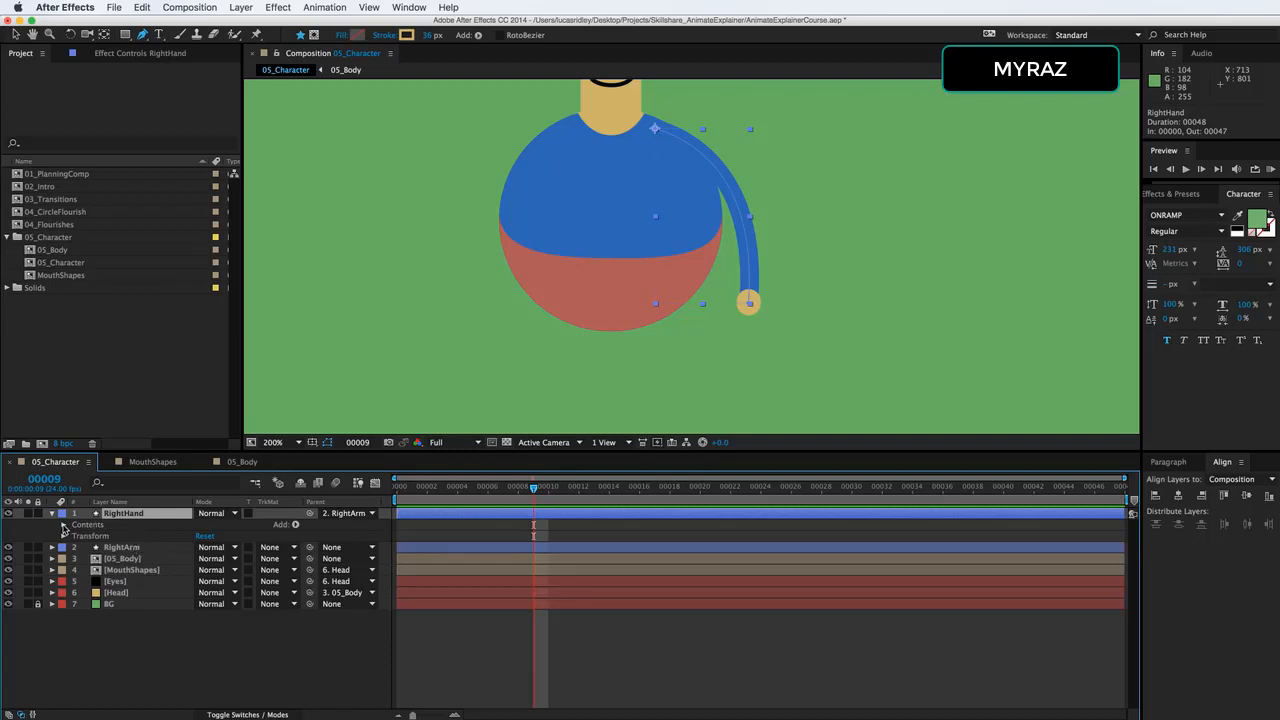
click(63, 524)
click(85, 569)
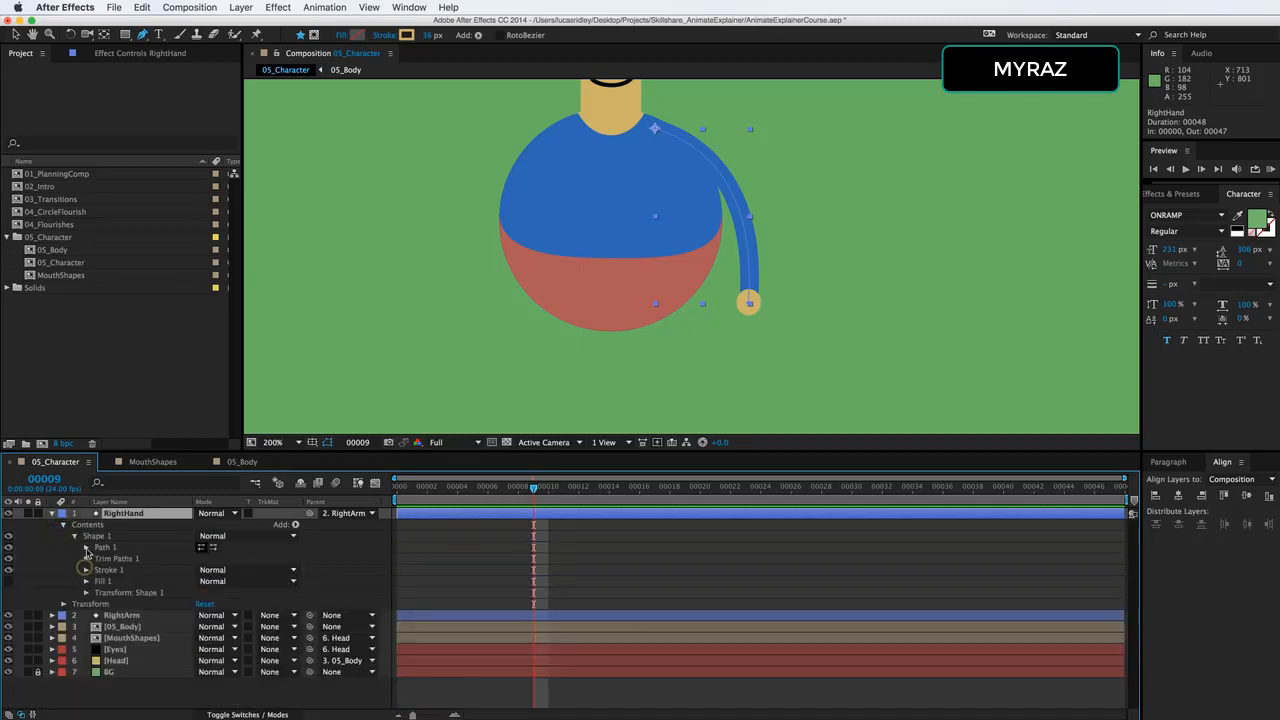
click(86, 547)
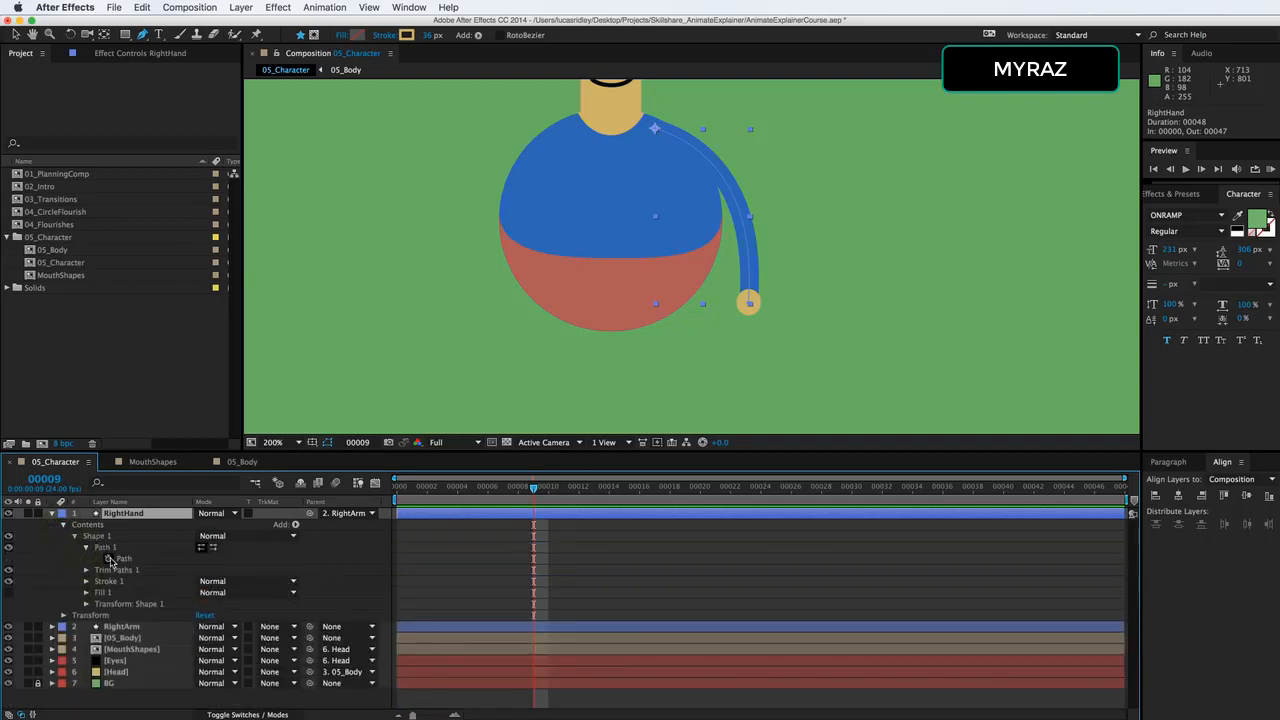
Expand the RightArm layer down to its own Path property and collapse its Transform group.
click(52, 626)
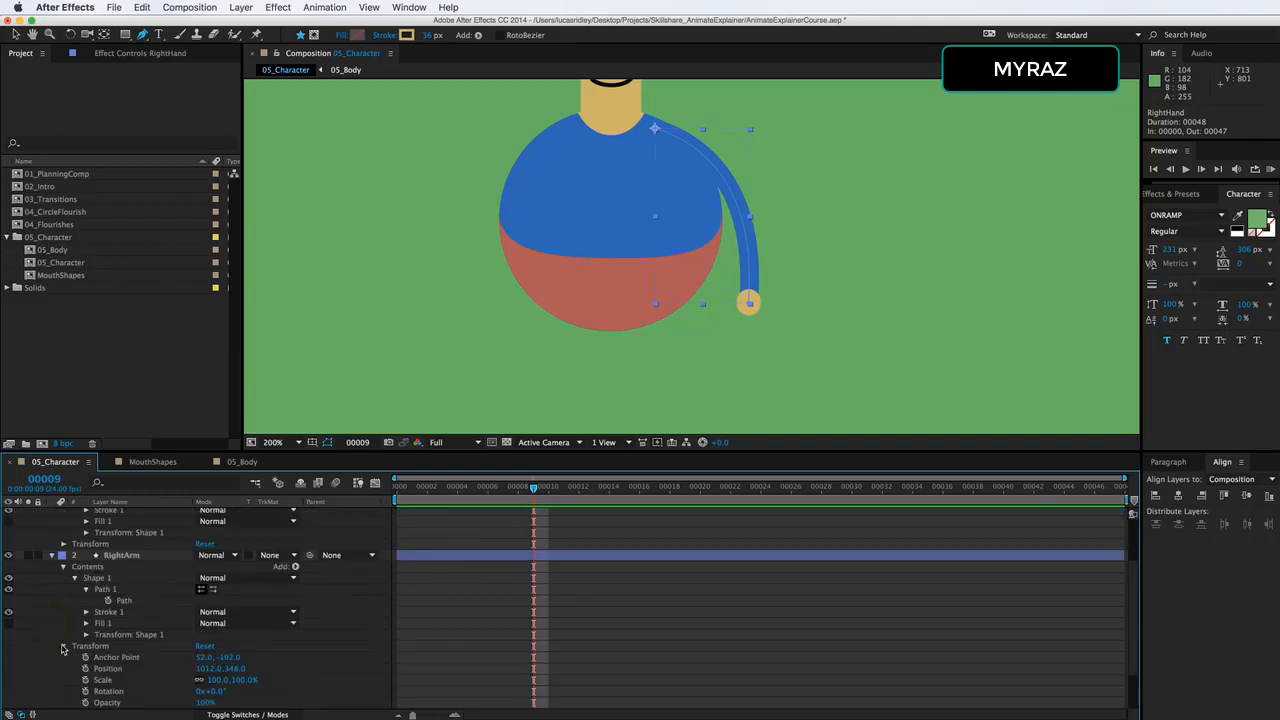
click(62, 648)
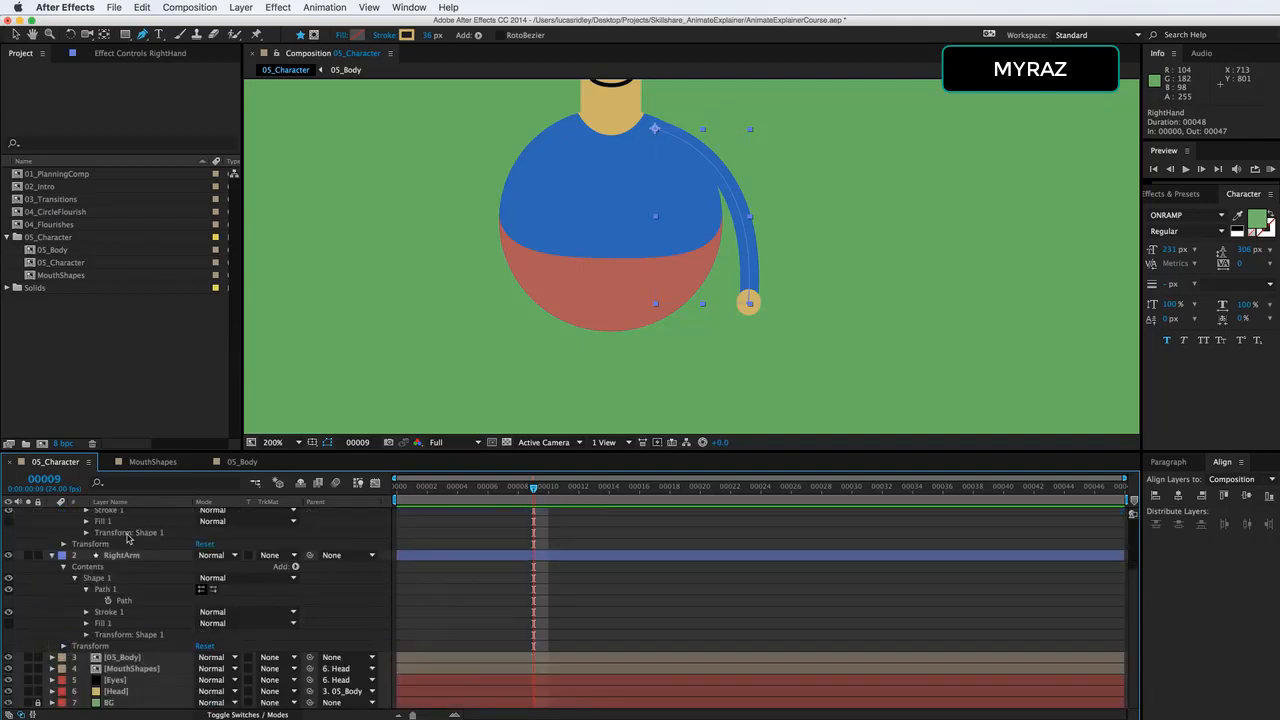
scroll(130, 543, up, 3)
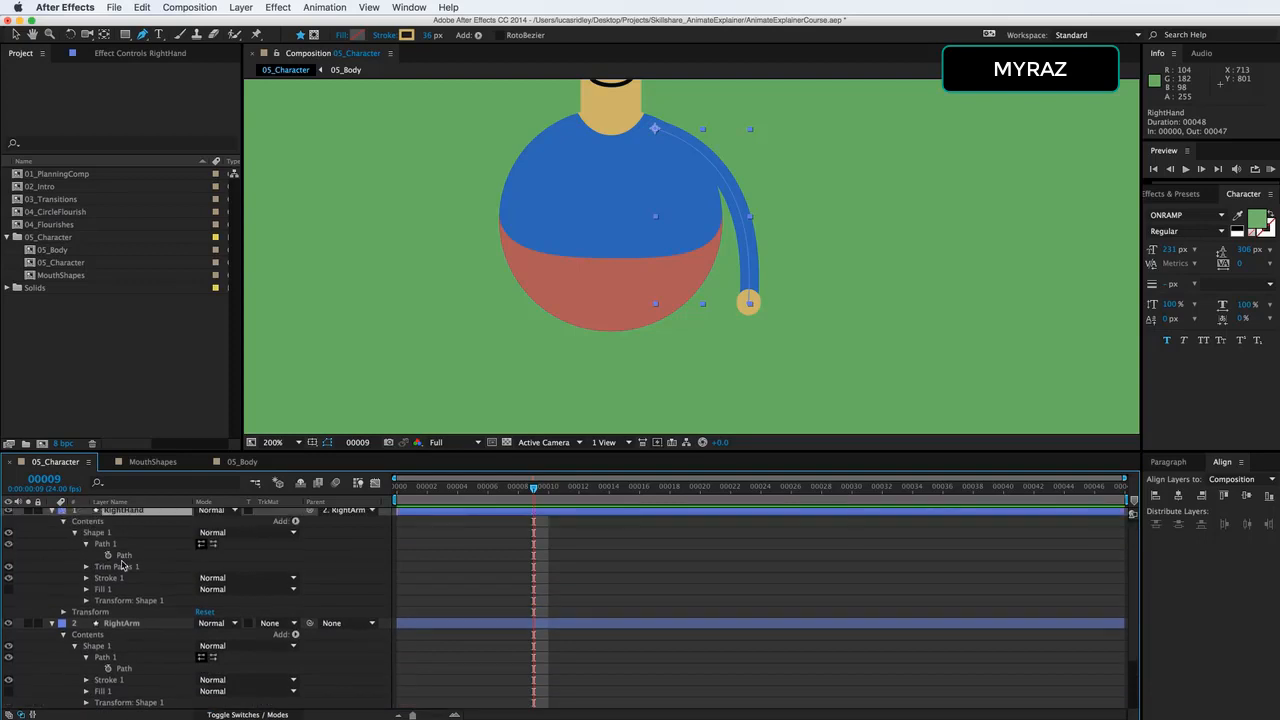
scroll(122, 566, down, 1)
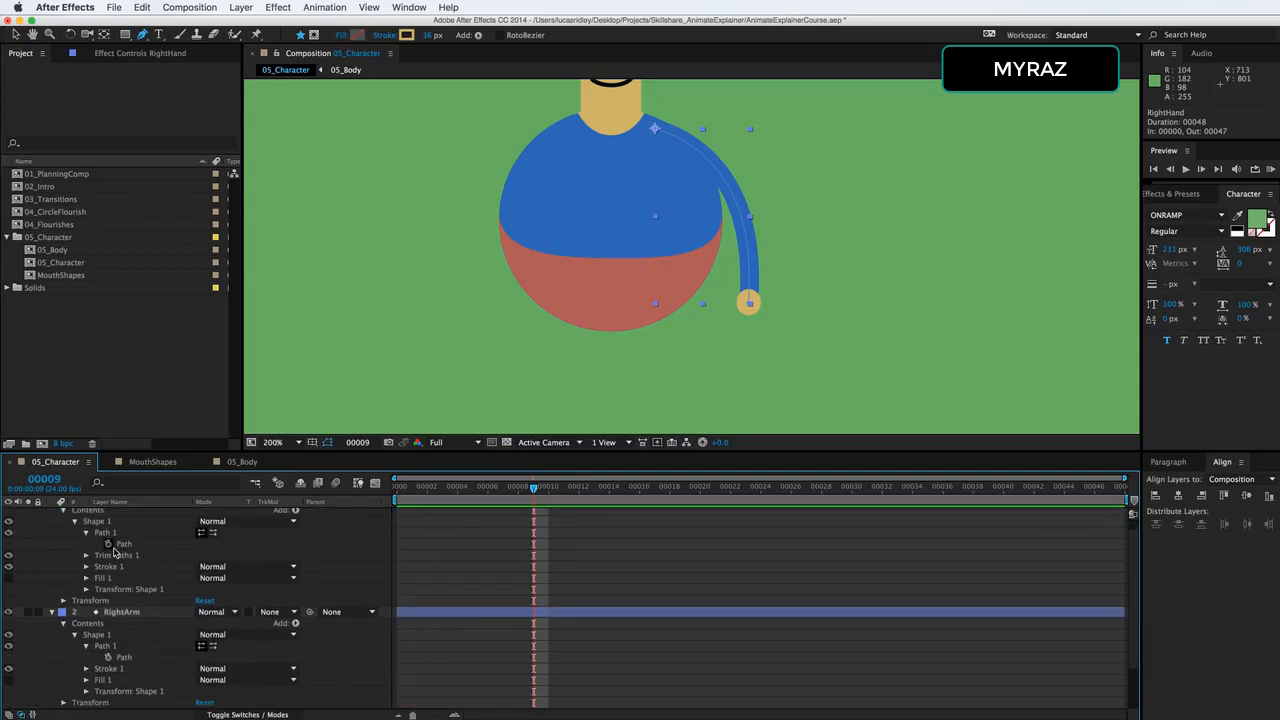
Link the RightHand Path to the RightArm Path with a pick-whipped expression and collapse the RightHand layer.
alt+click(108, 544)
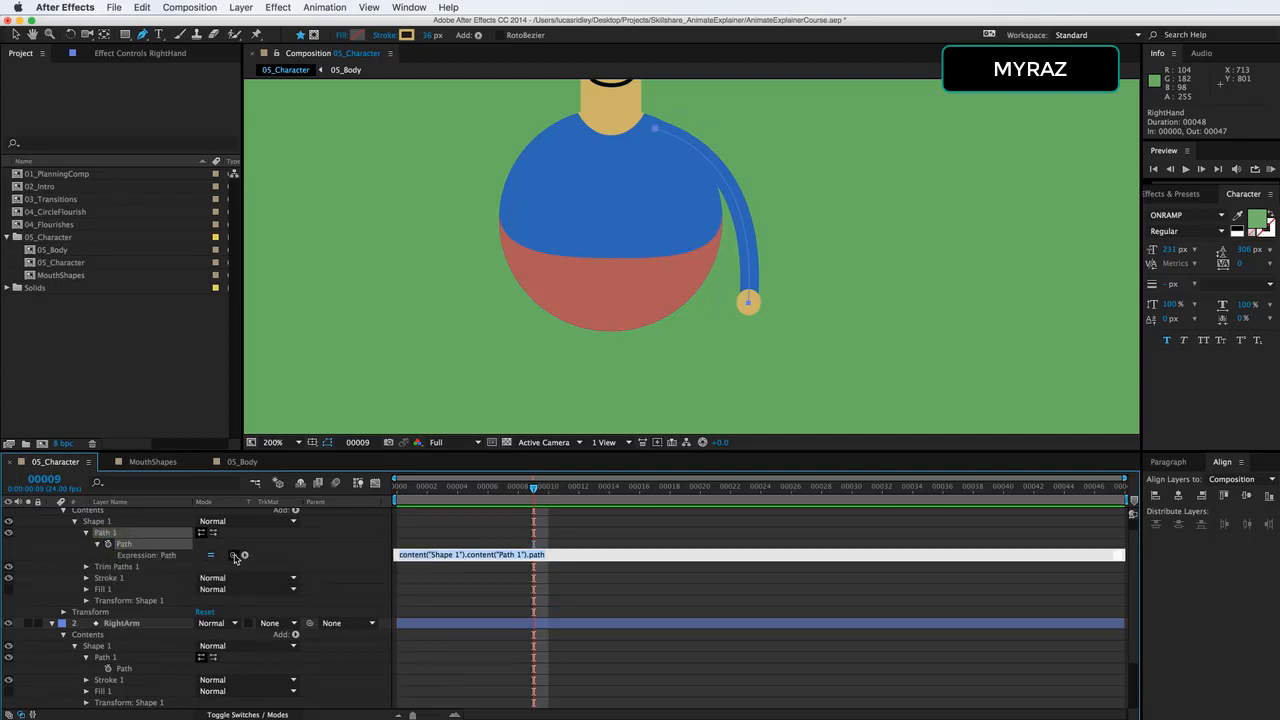
drag(234, 556, 128, 672)
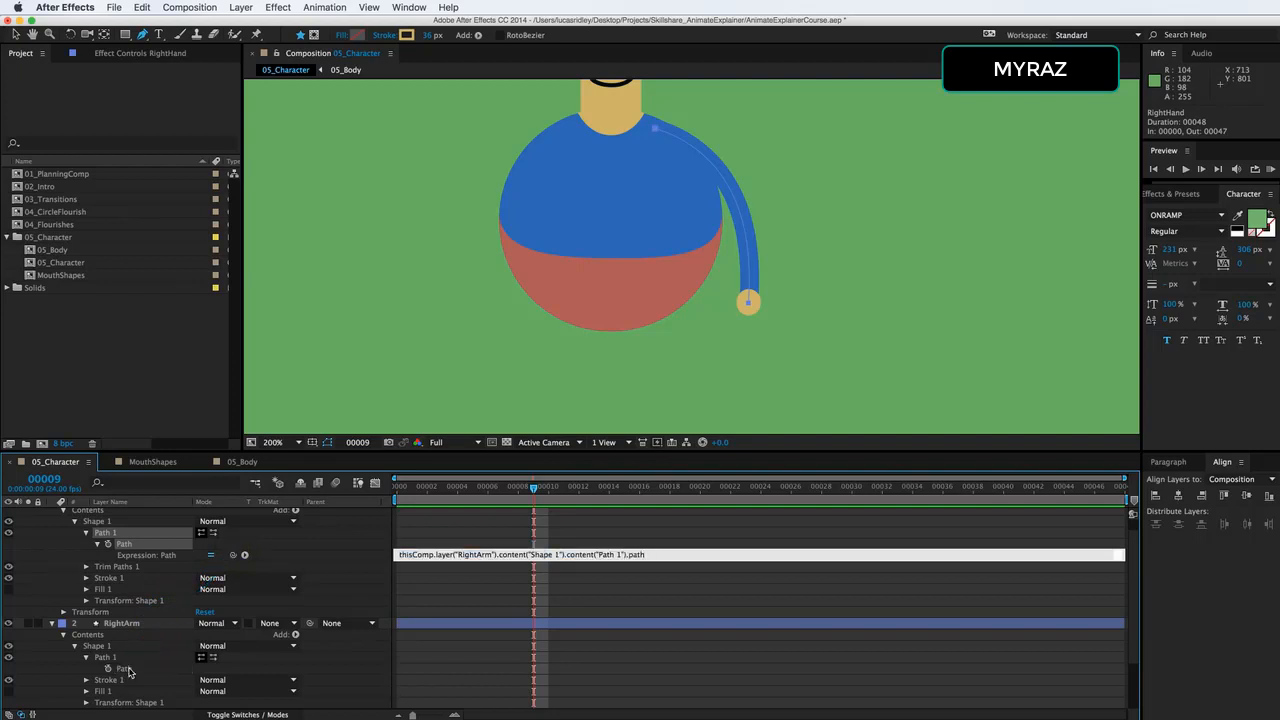
click(126, 670)
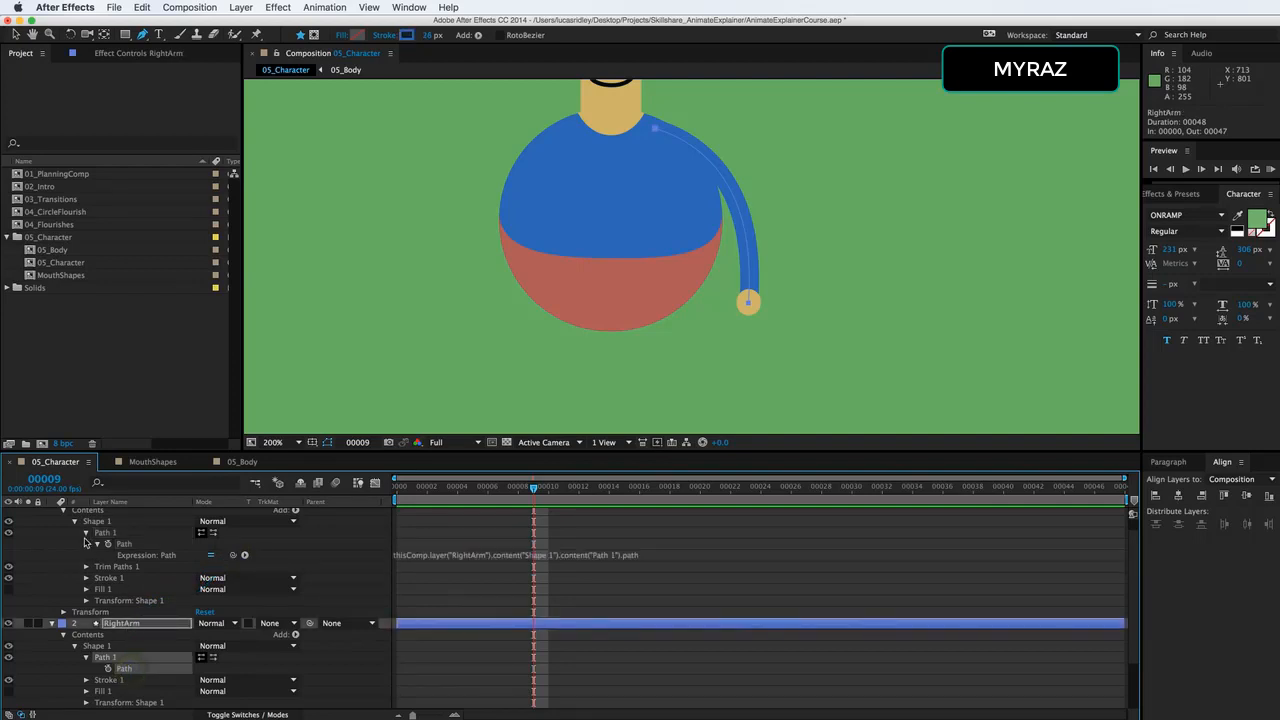
scroll(85, 548, up, 1)
click(52, 513)
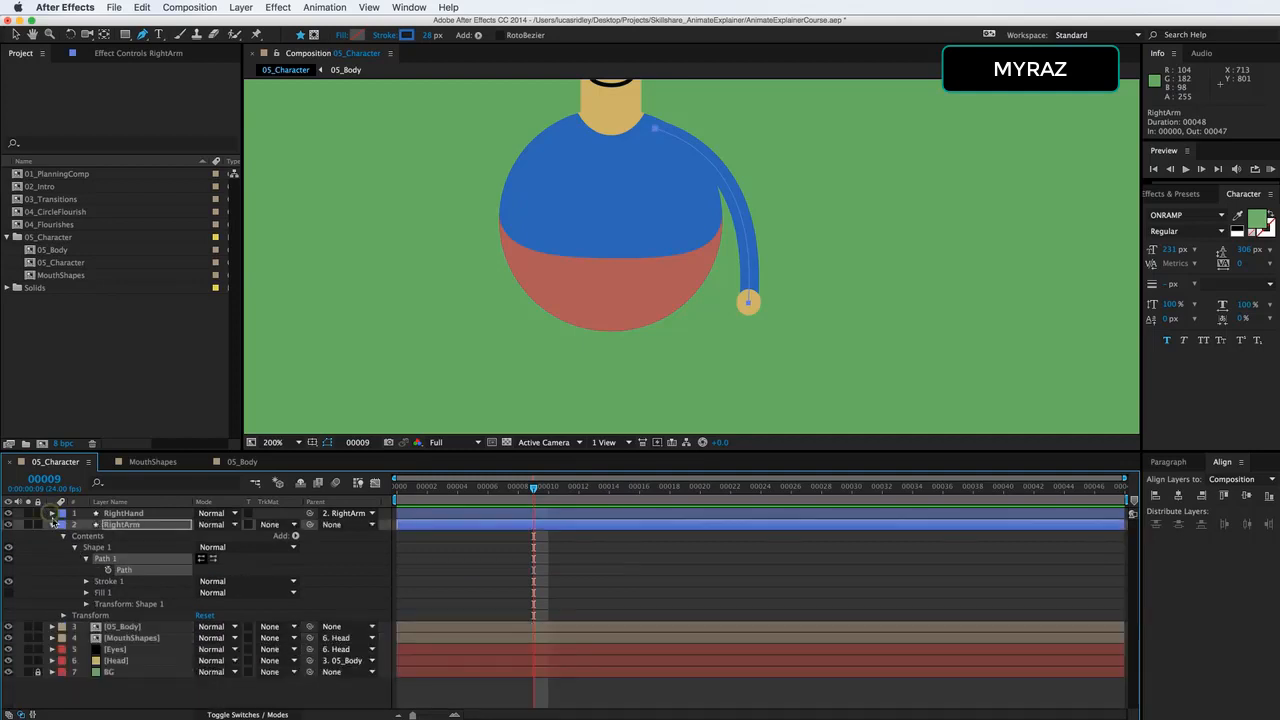
Try posing the RightArm path by moving its wrist point outward and back to about 1196, 587.
click(121, 524)
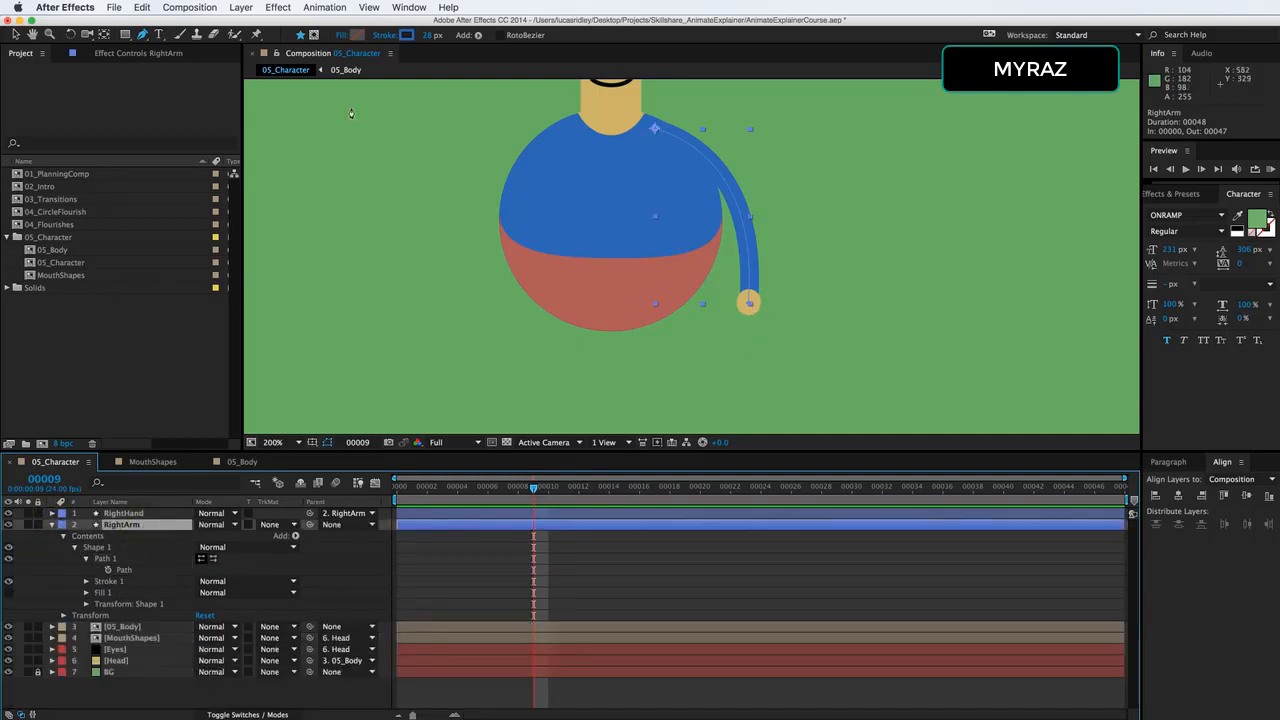
key(g)
key(g)
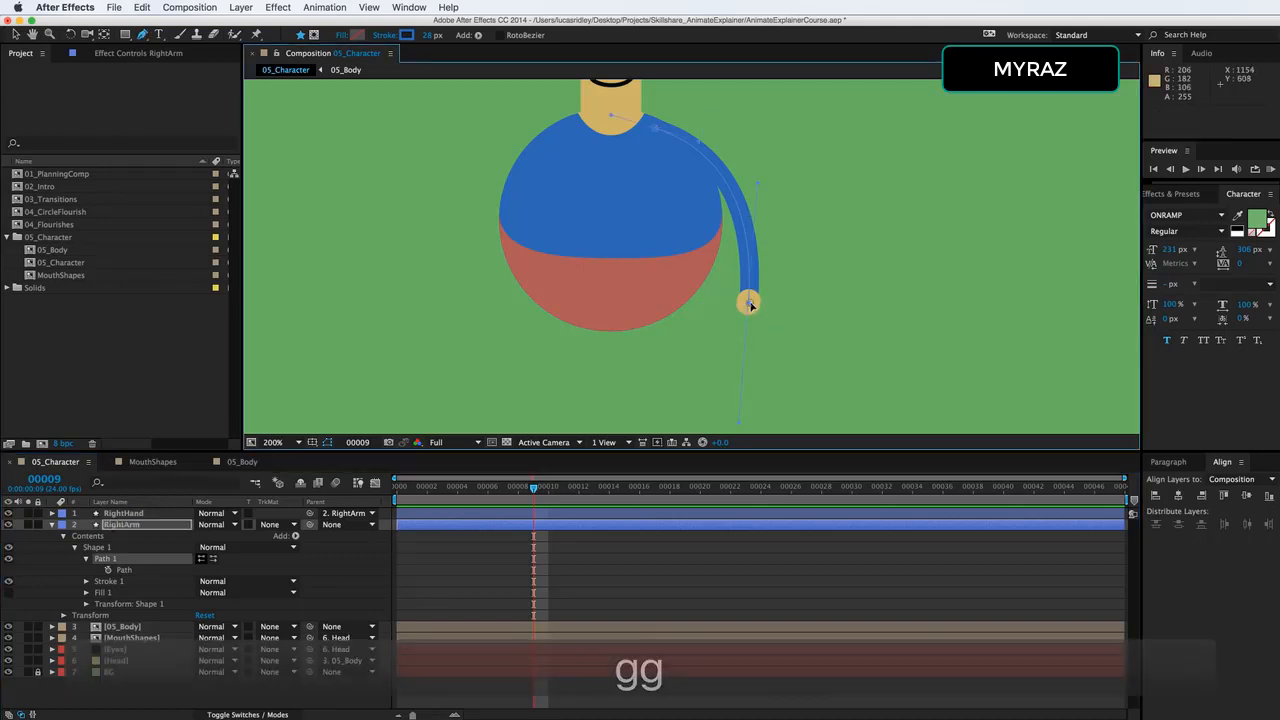
drag(749, 303, 838, 266)
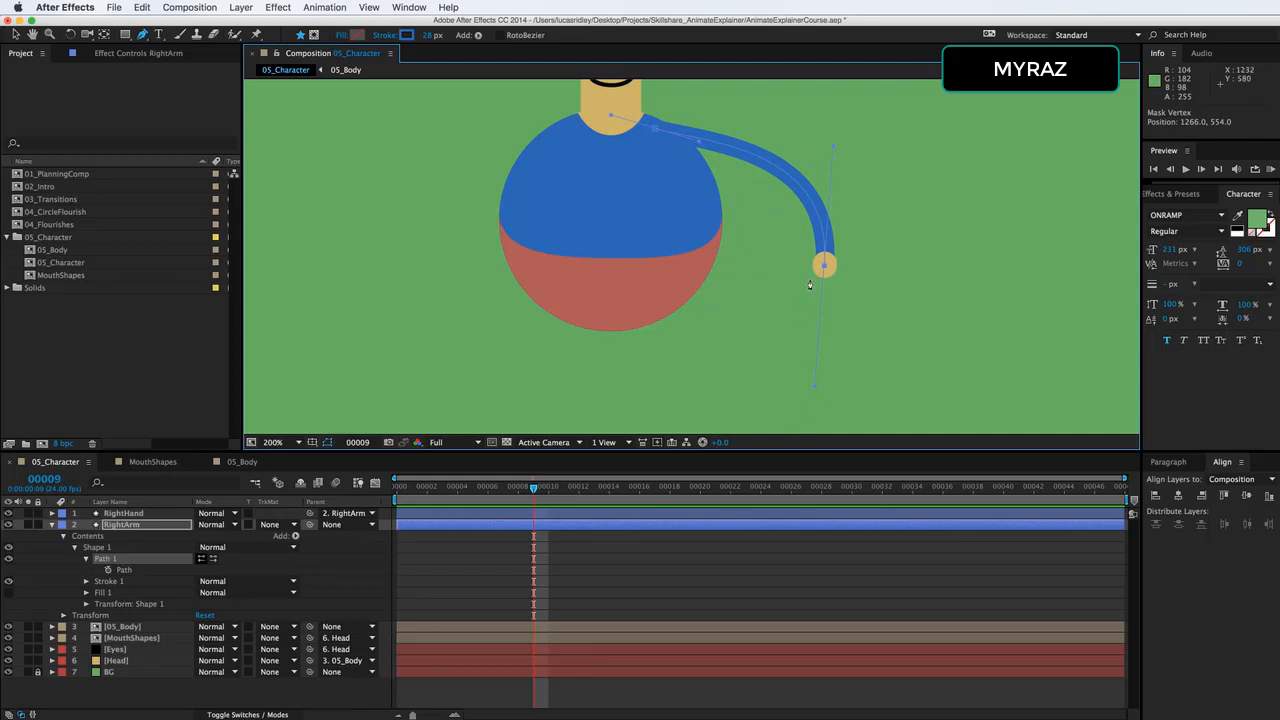
drag(826, 267, 815, 281)
drag(759, 311, 777, 288)
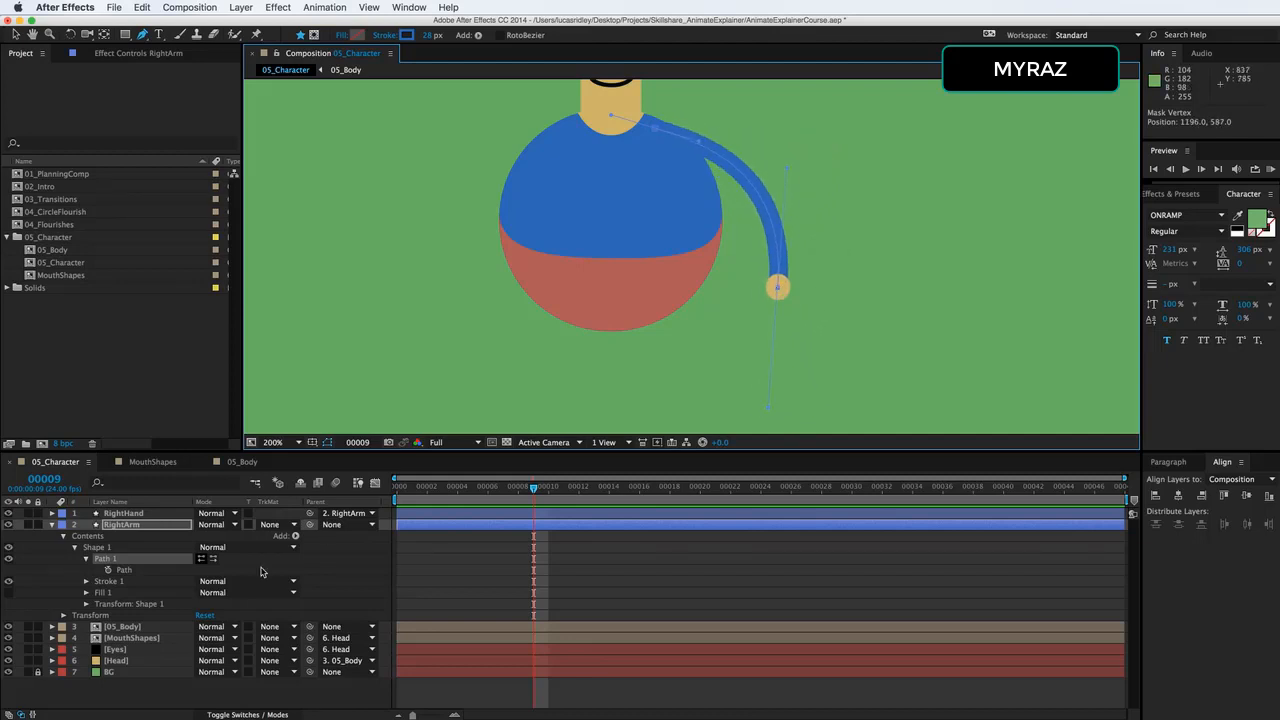
Test and undo a rotation of RightArm, and move its wrist point in beside the body at about 1158, 606.
click(155, 527)
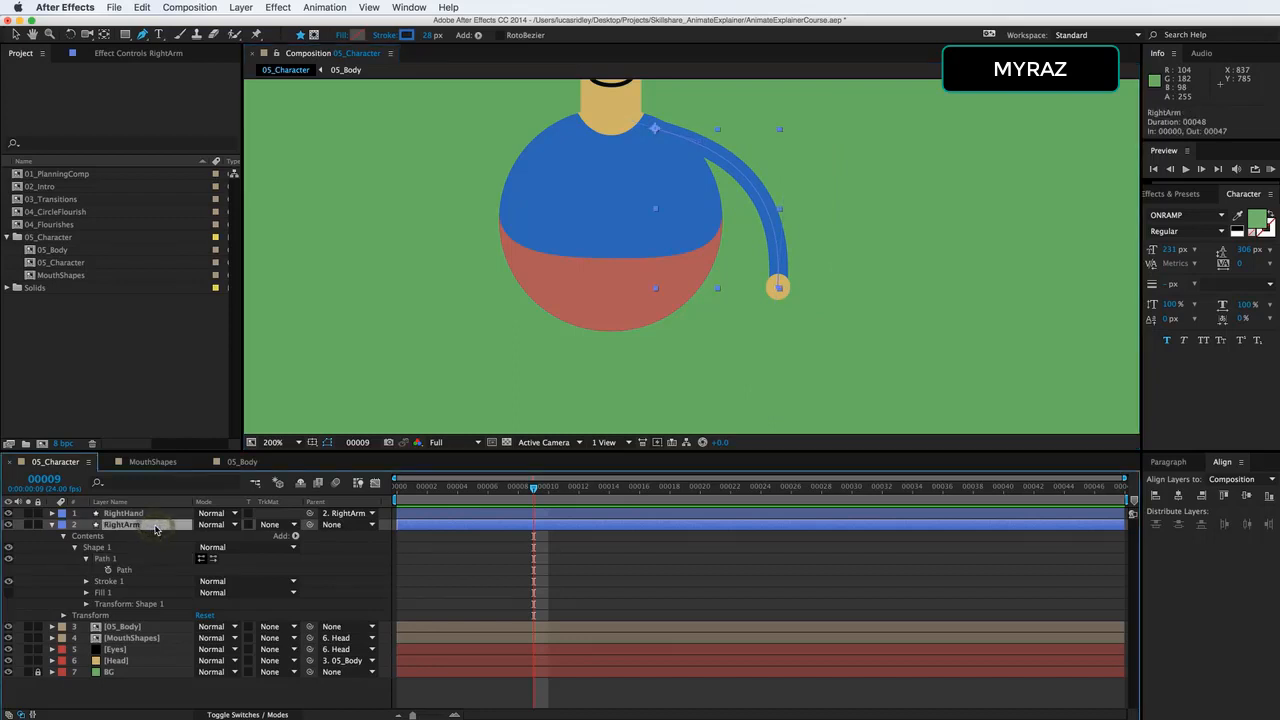
key(r)
drag(218, 537, 211, 538)
key(super+z)
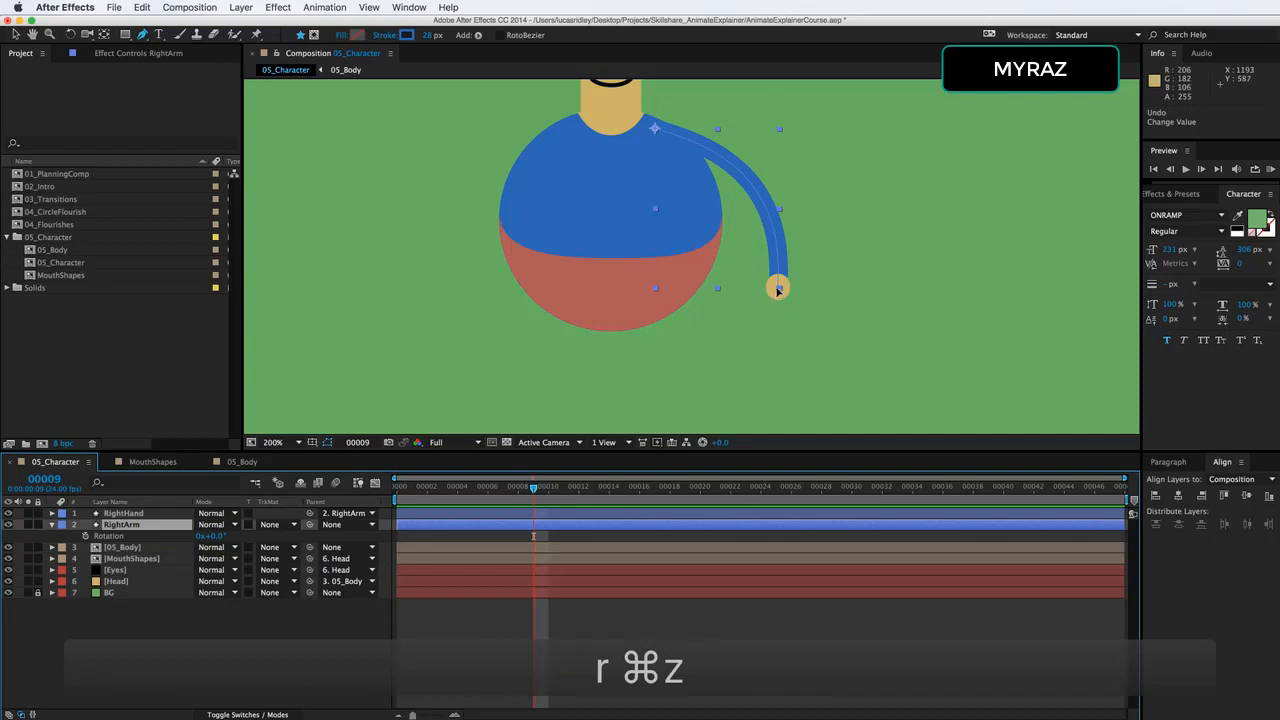
drag(778, 290, 754, 302)
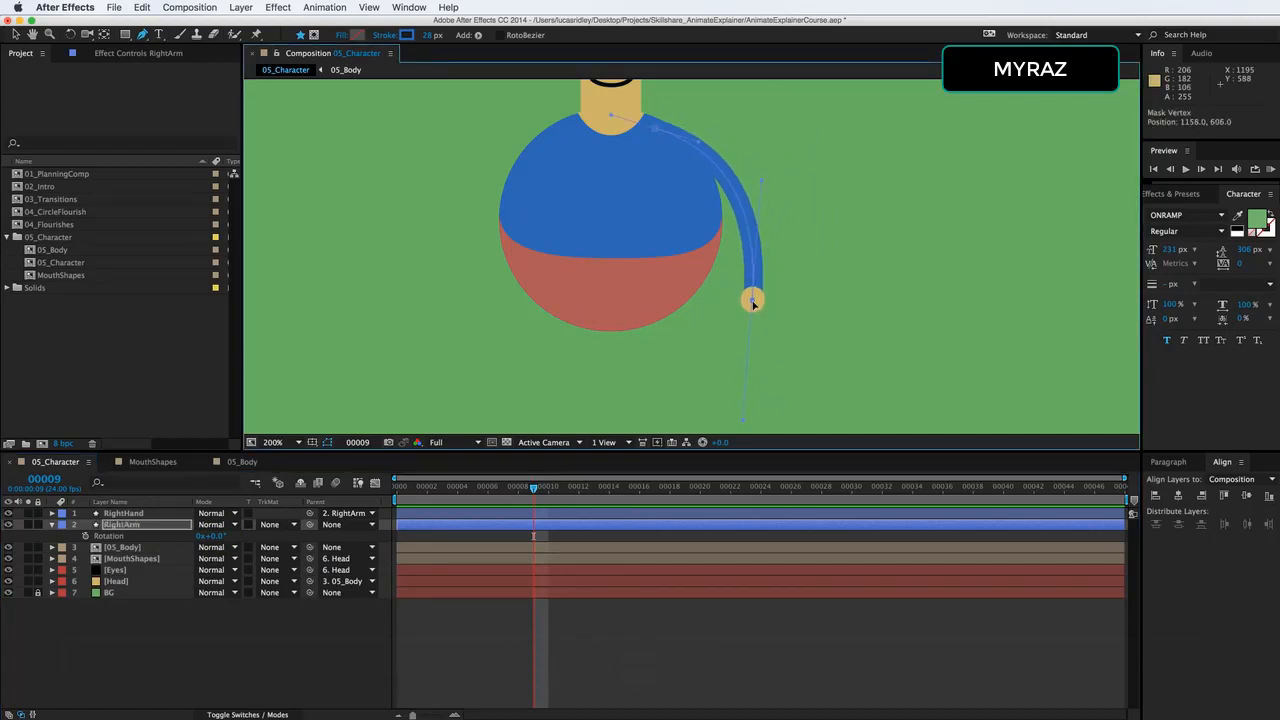
Mark the RightHand layer as shy and hide shy layers in the timeline.
click(155, 516)
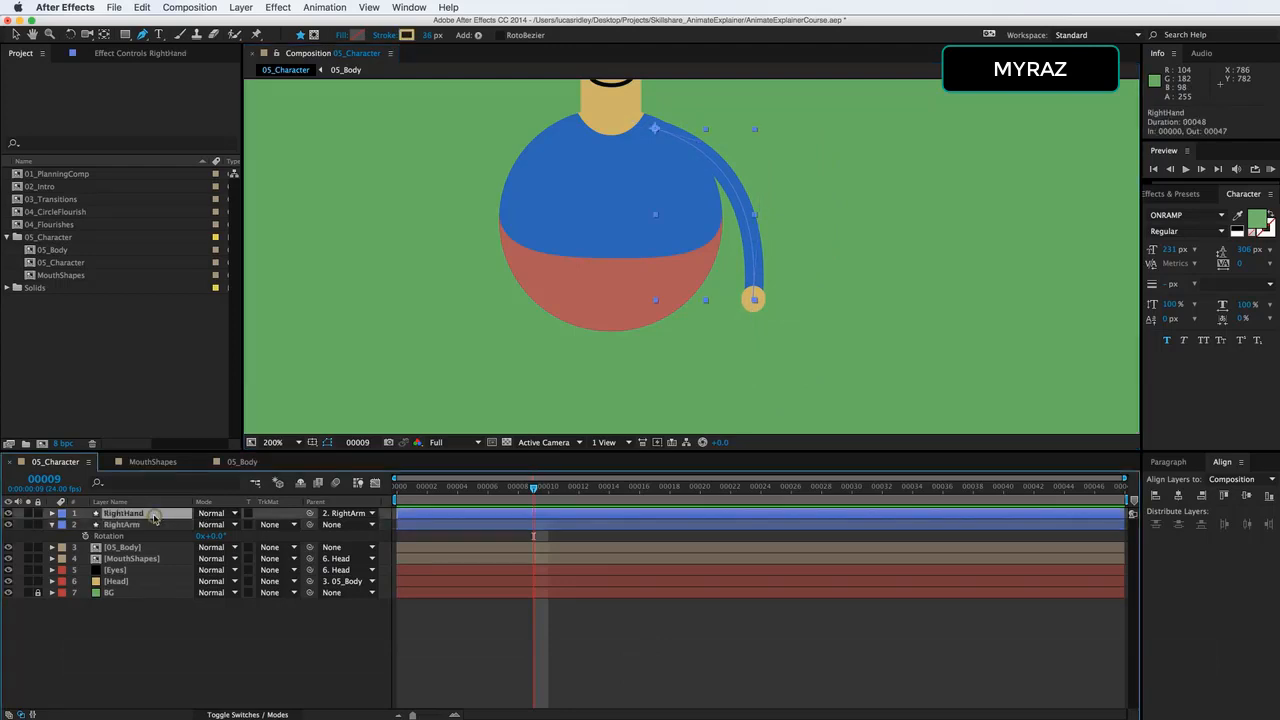
click(240, 714)
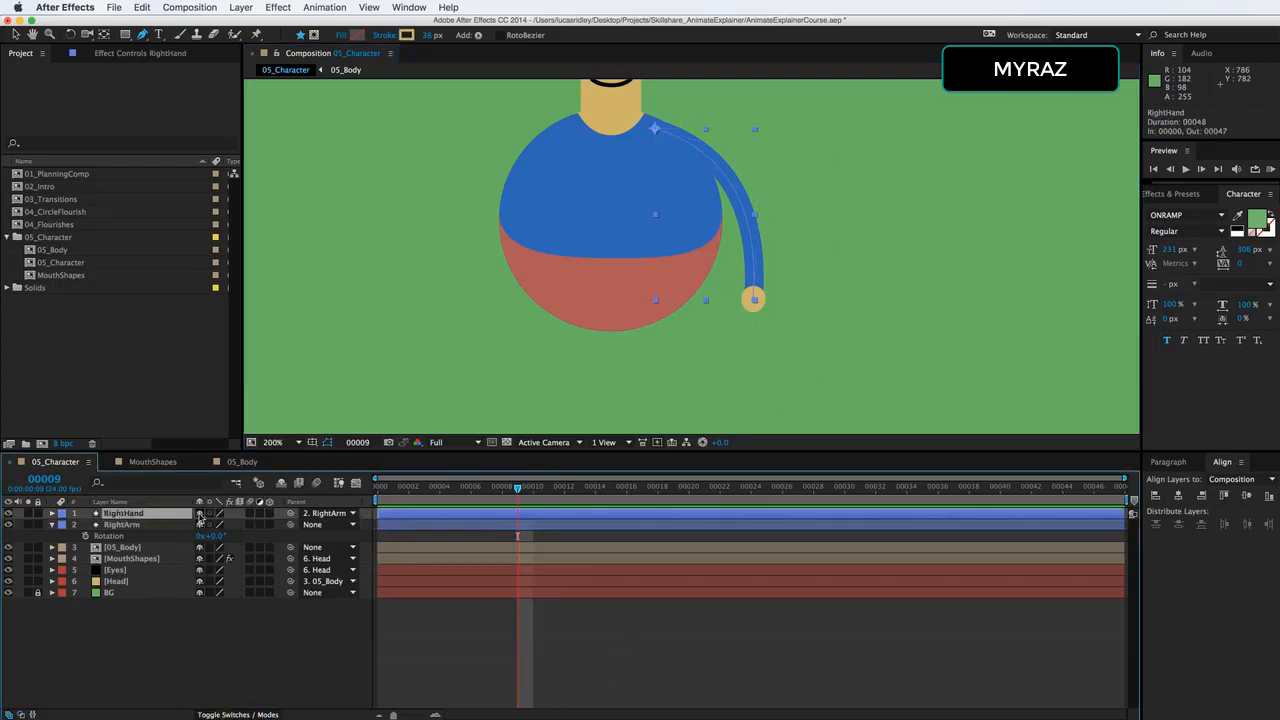
click(199, 514)
click(281, 486)
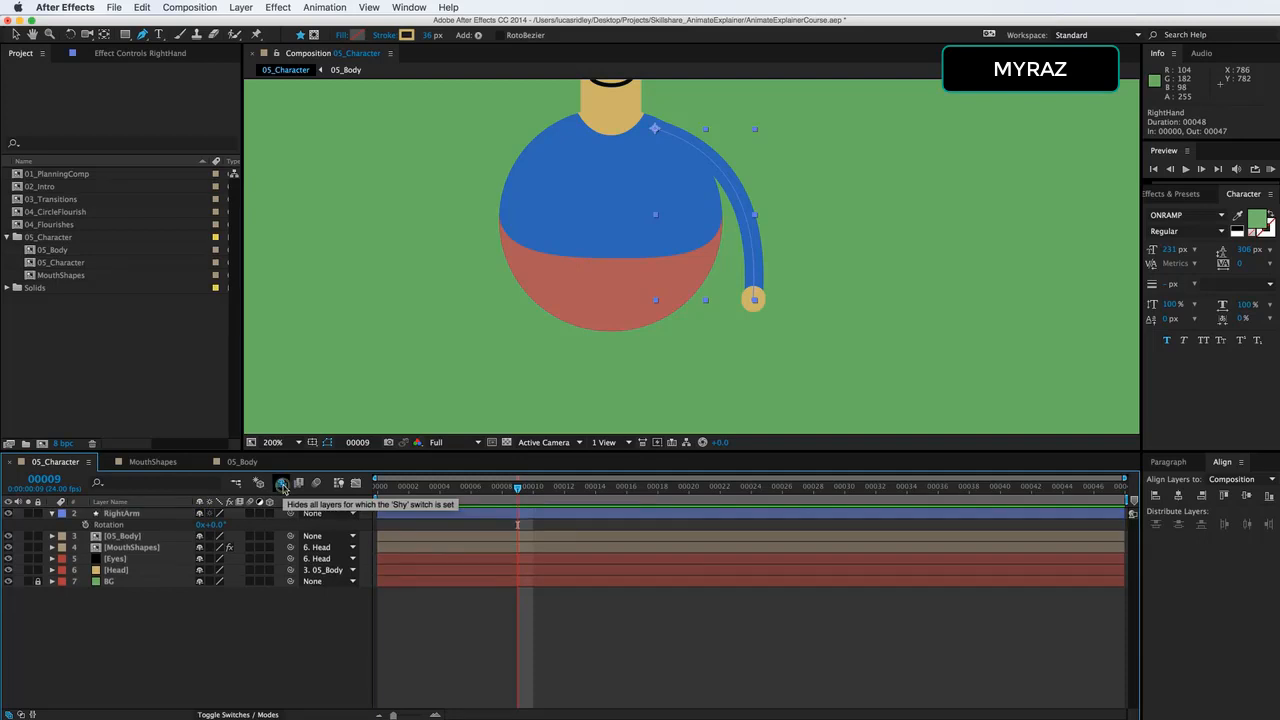
Try placing the RightArm layer beneath the Head layer and rotating it to -142°.
click(152, 517)
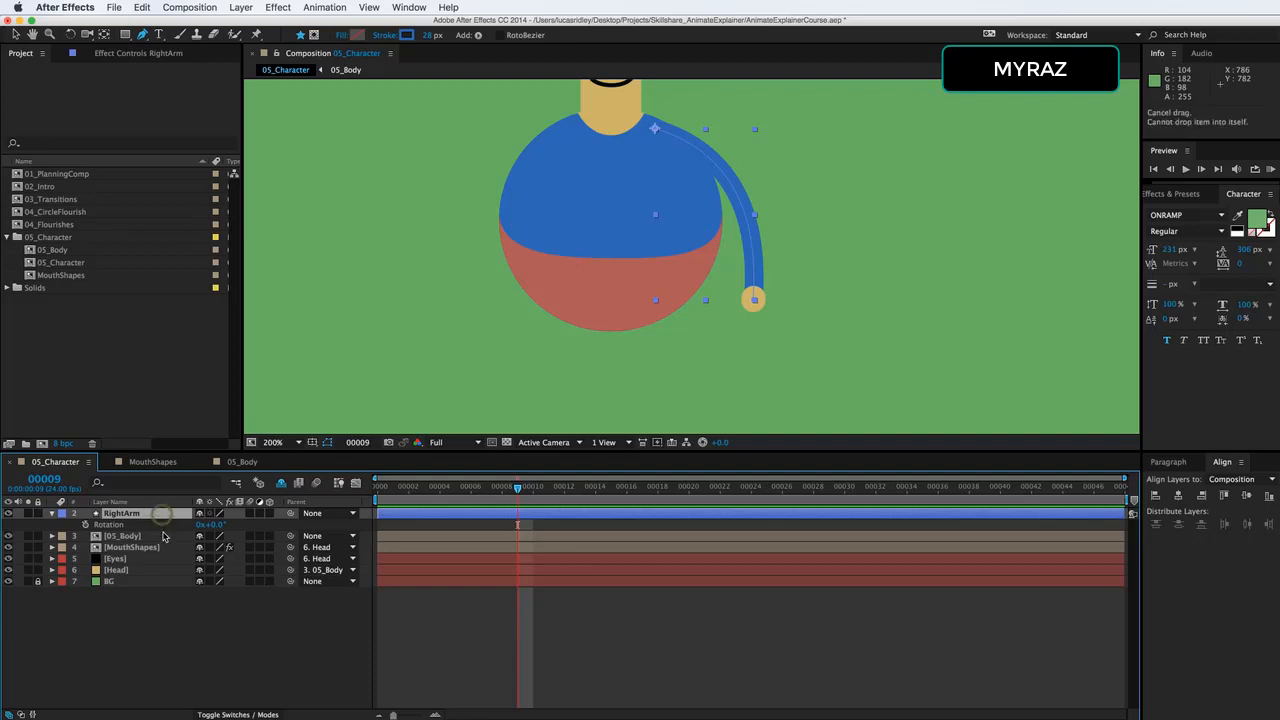
drag(163, 517, 212, 569)
drag(119, 570, 124, 570)
Try a raised-arm pose by curving the RightArm path outward and lowering its hand point to about 1030, 125.
key(space)
drag(611, 200, 614, 356)
key(g)
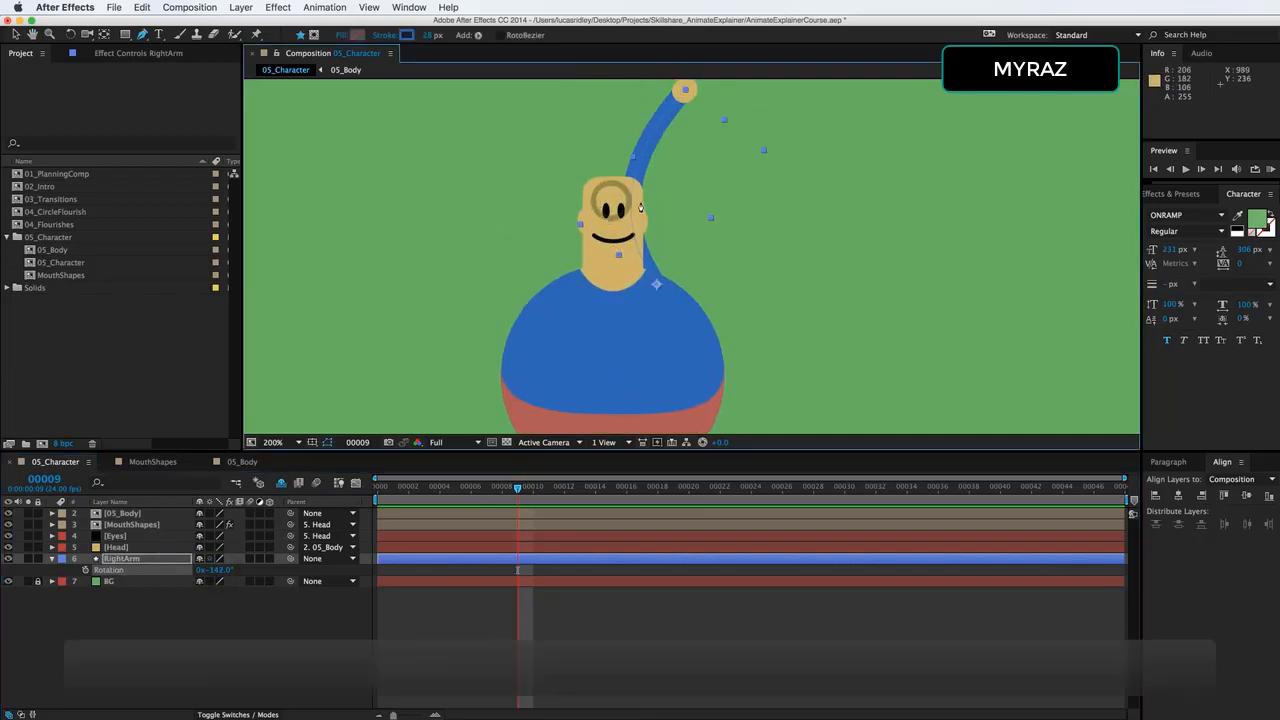
key(v)
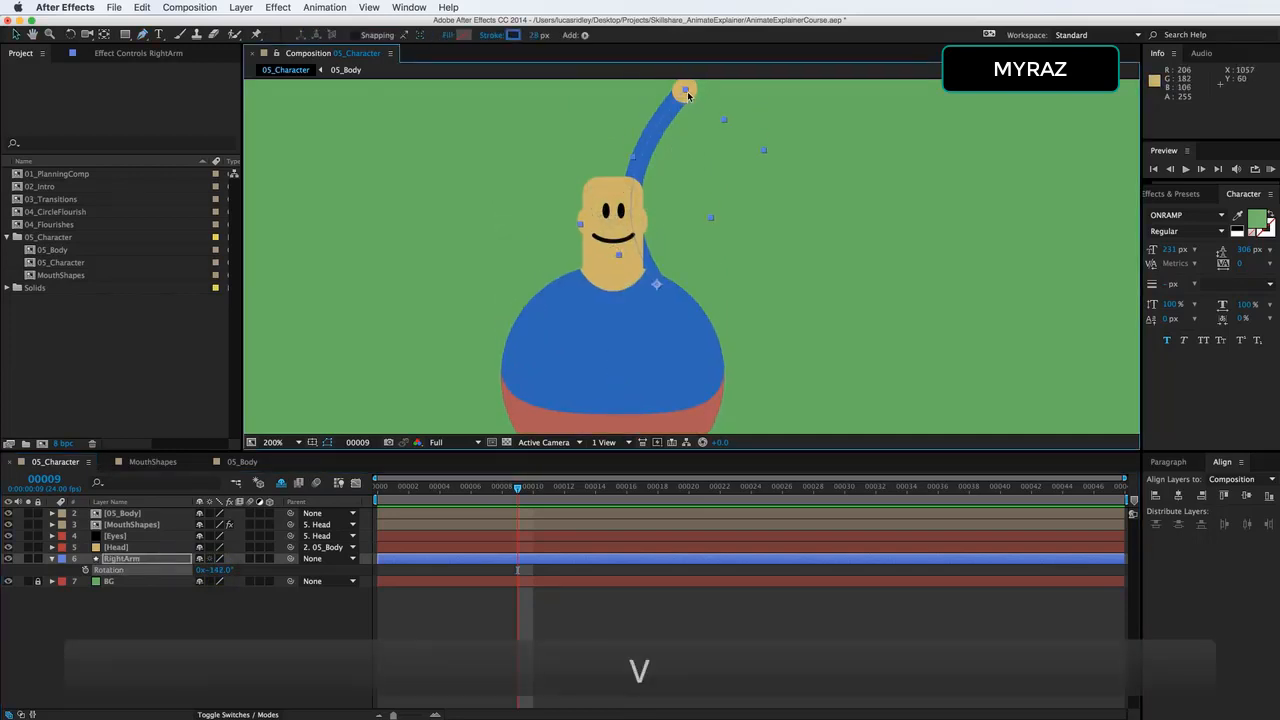
click(687, 90)
key(g)
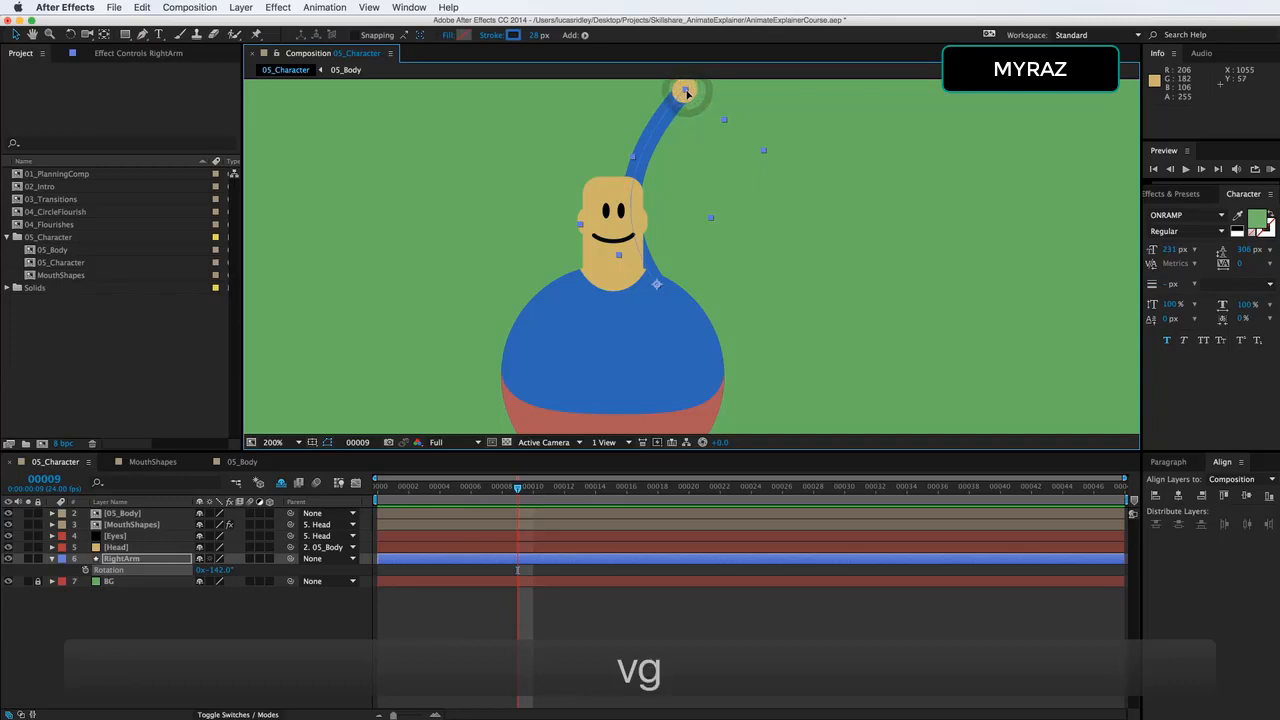
drag(604, 179, 755, 202)
drag(632, 247, 704, 270)
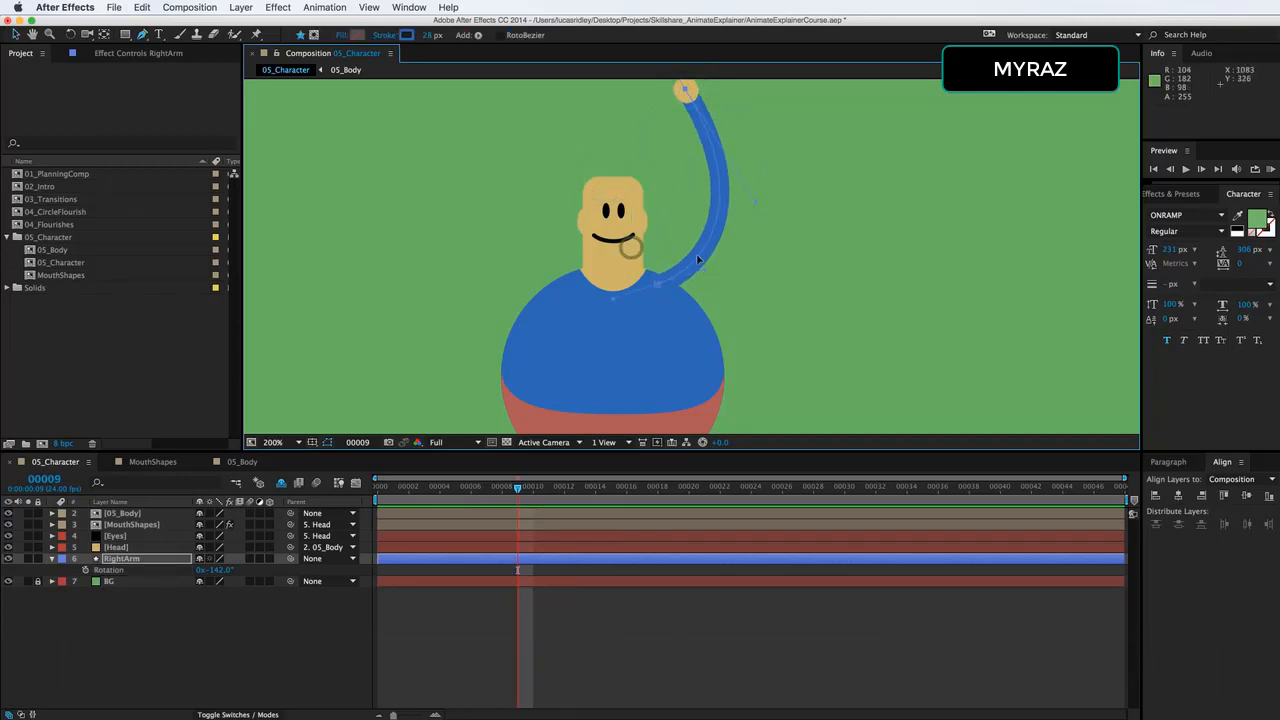
drag(685, 89, 671, 138)
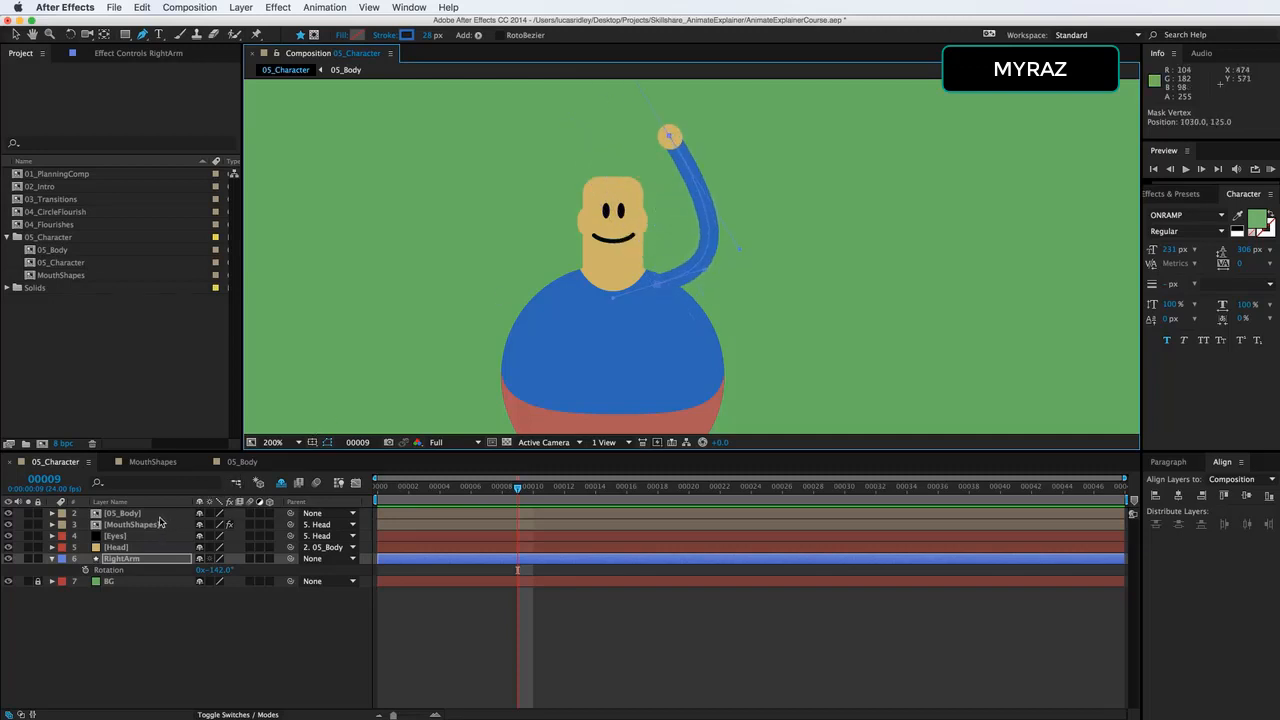
Bring RightArm back above 05_Body, reveal the shy RightHand layer, and try moving both together beneath the Head layer.
drag(150, 563, 157, 516)
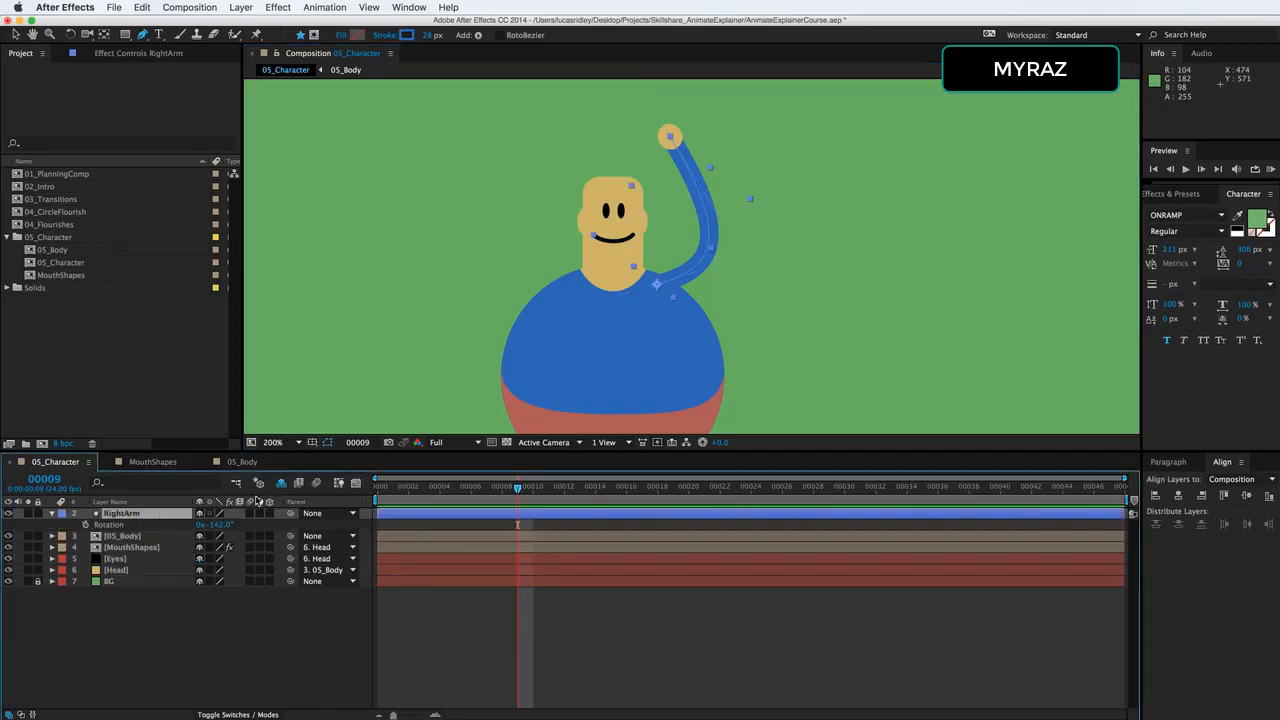
click(281, 483)
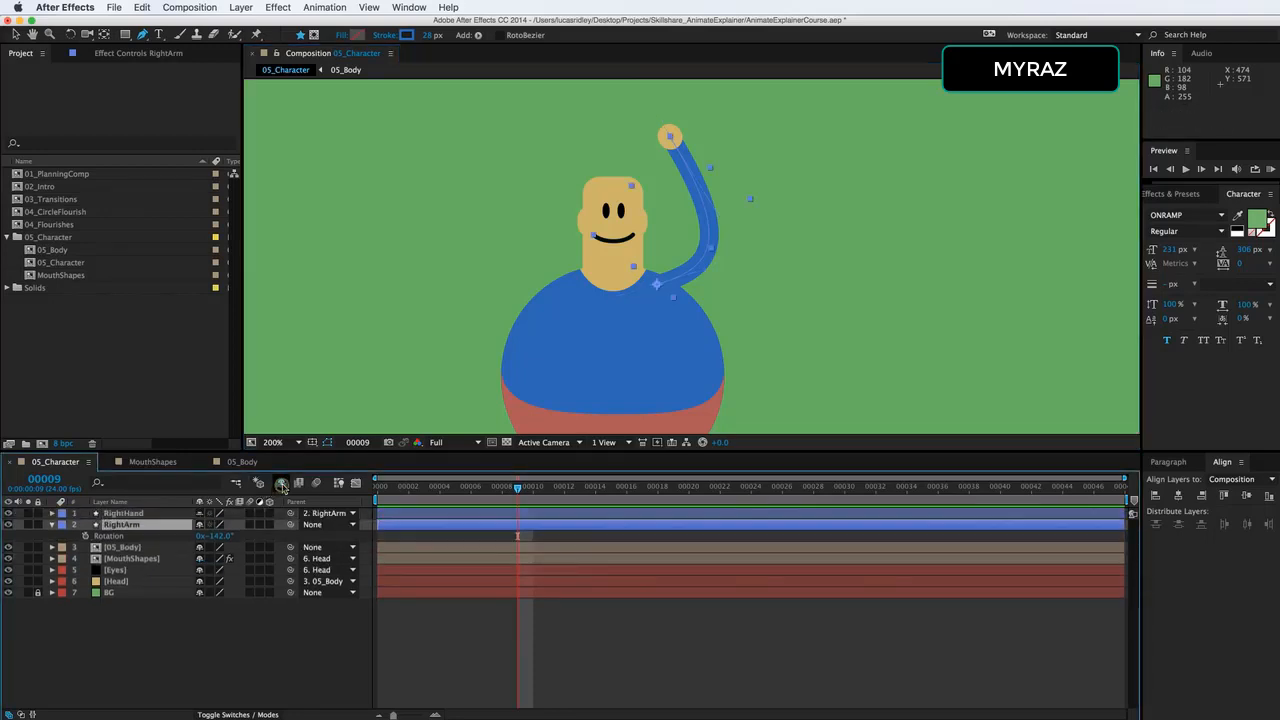
click(131, 515)
shift+click(137, 524)
drag(138, 517, 137, 597)
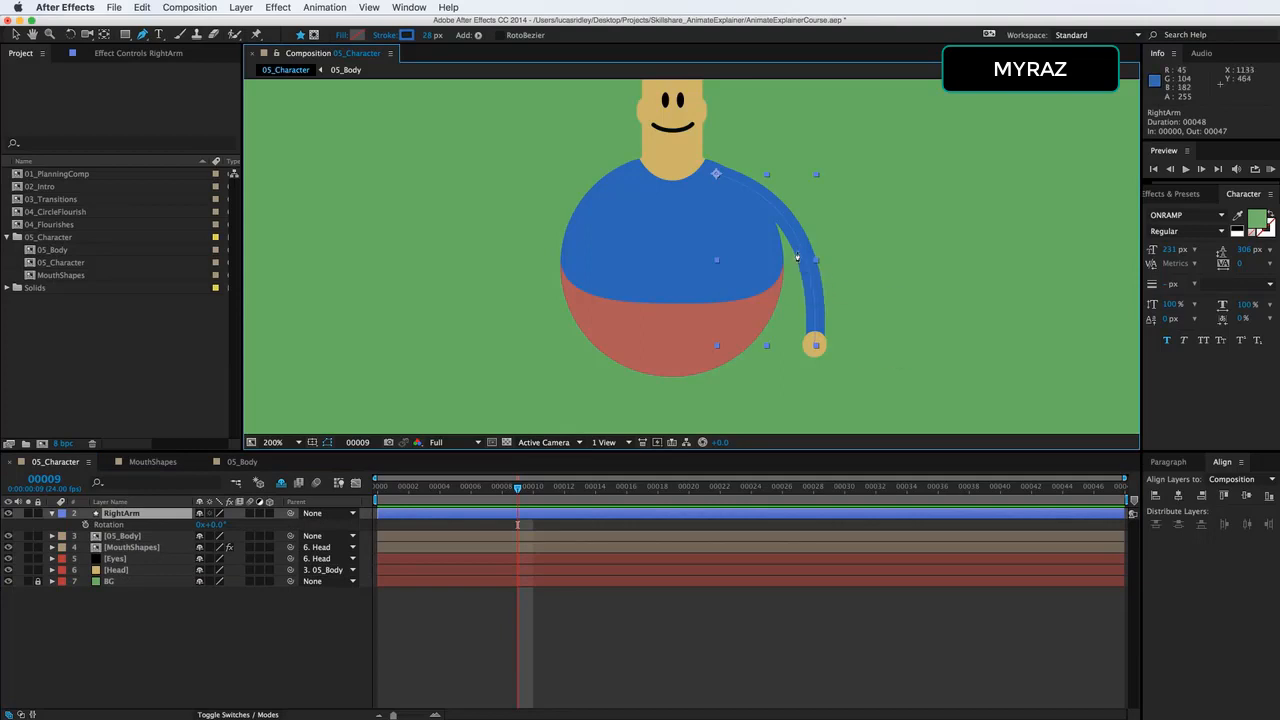
Show the shy layers and duplicate the RightHand and RightArm layers together.
click(134, 516)
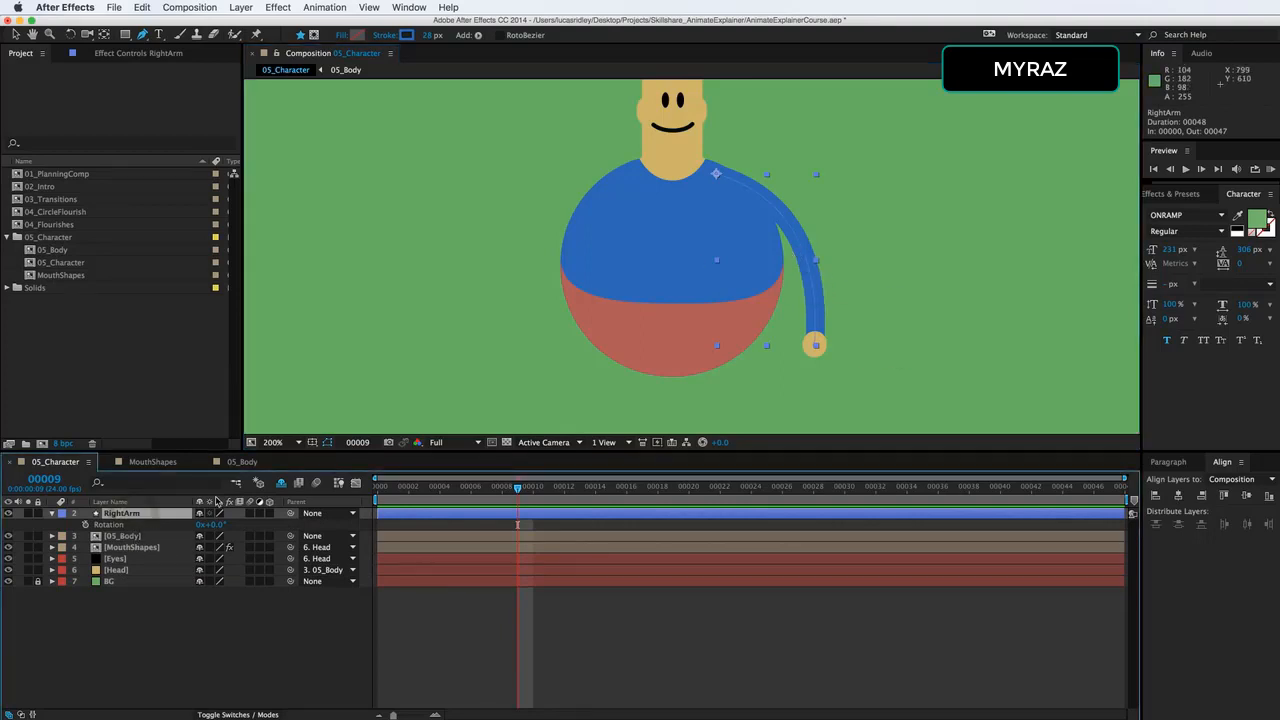
click(281, 483)
click(144, 515)
shift+click(146, 525)
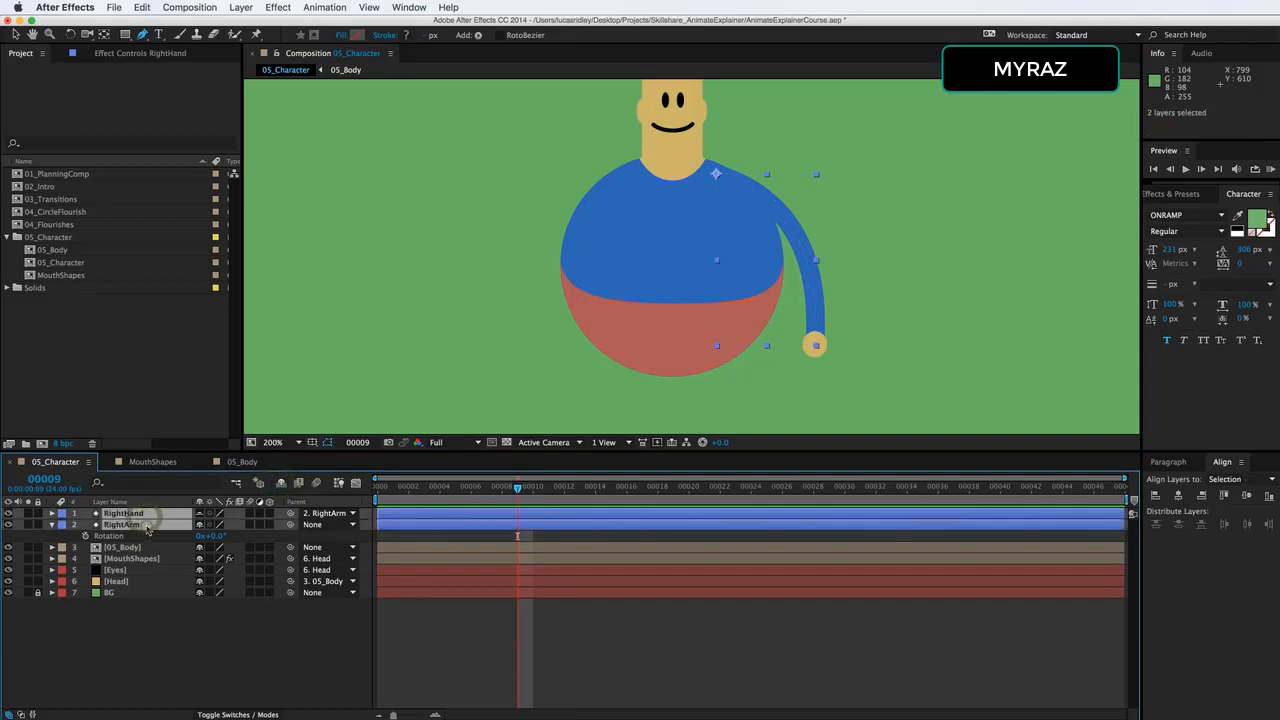
key(super+d)
Place the RightArm copy directly below the RightHand copy and rename the copies LeftArm and LeftHand.
drag(150, 536, 155, 525)
click(157, 549)
click(145, 524)
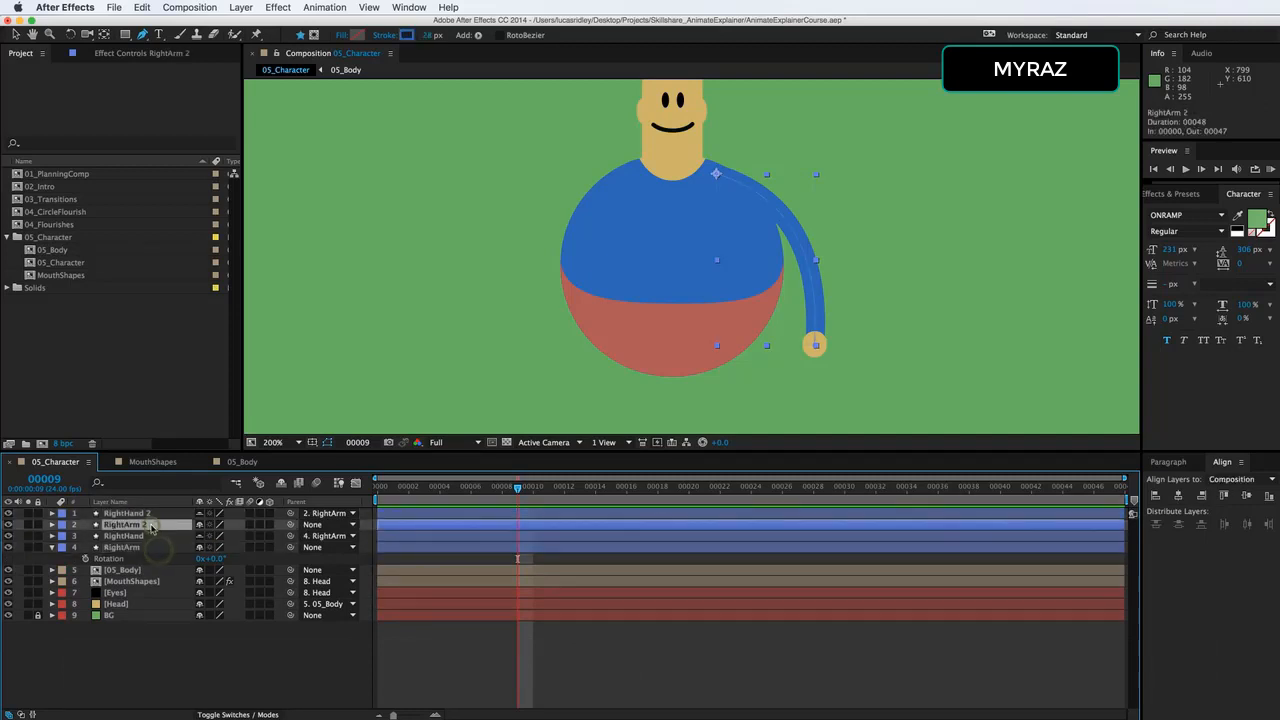
key(Return)
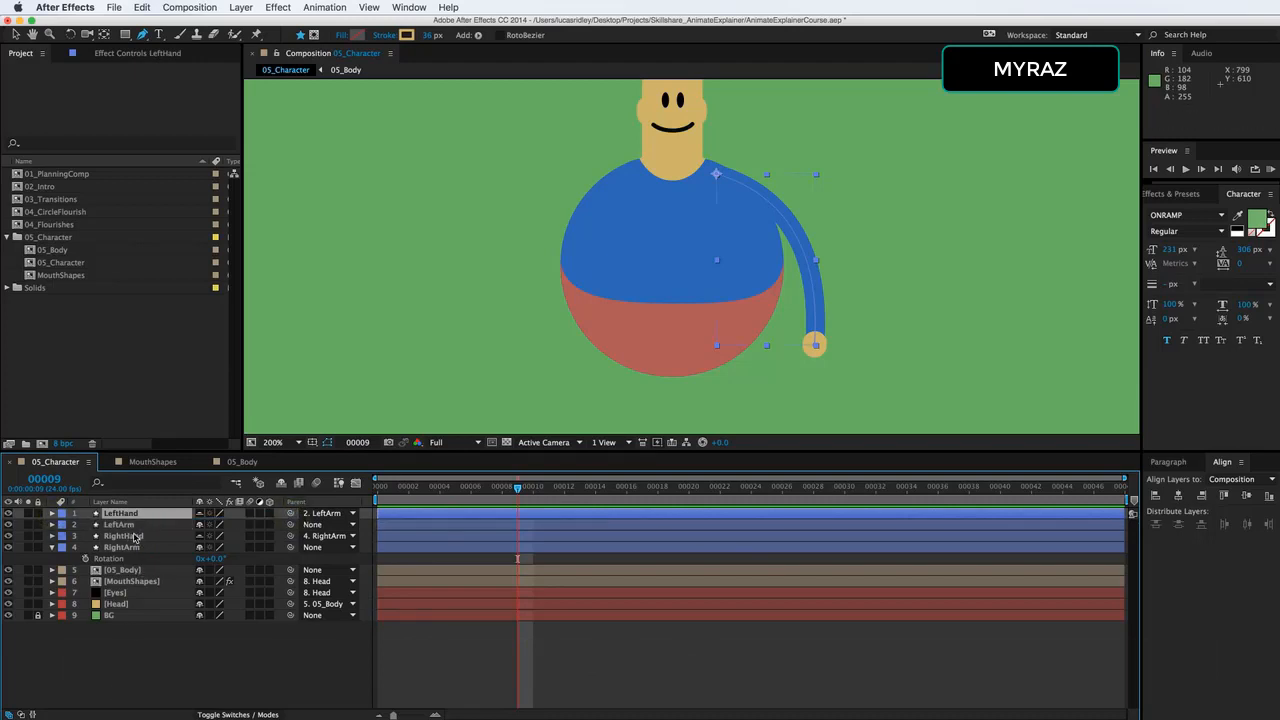
Unlink LeftArm's scale proportions and set its horizontal scale to -100% to mirror the arm.
click(120, 524)
key(s)
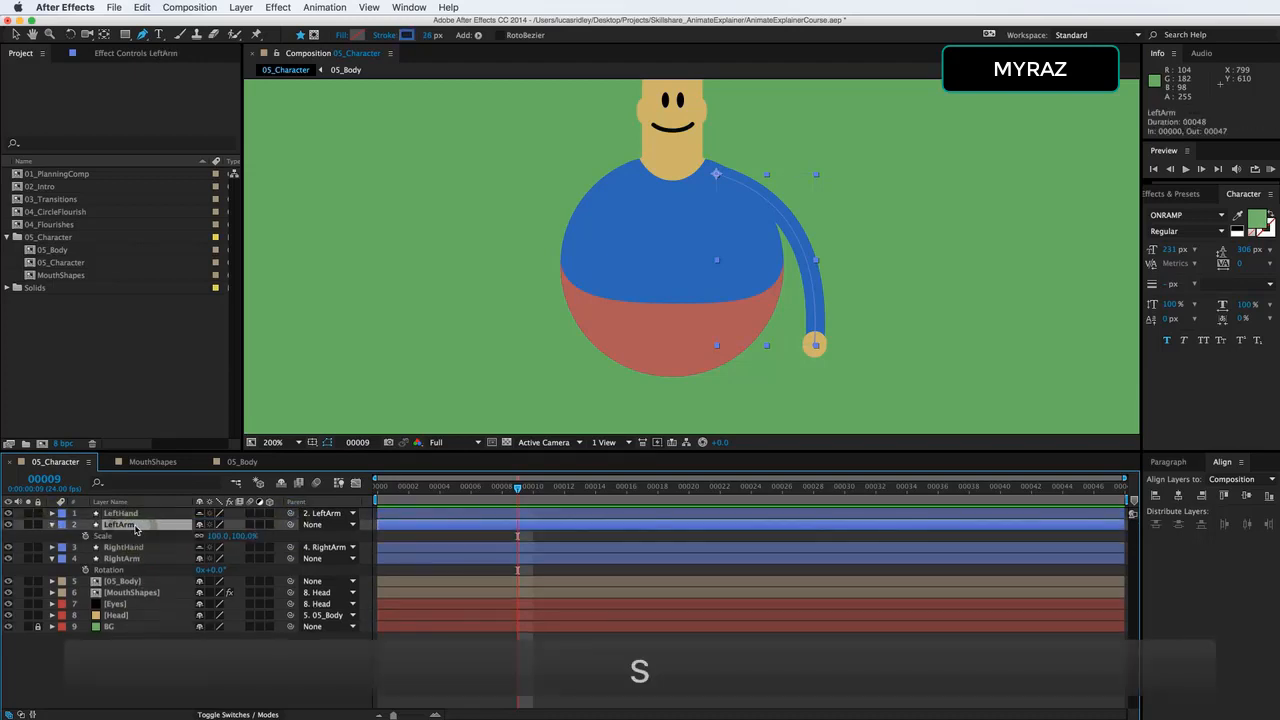
click(200, 537)
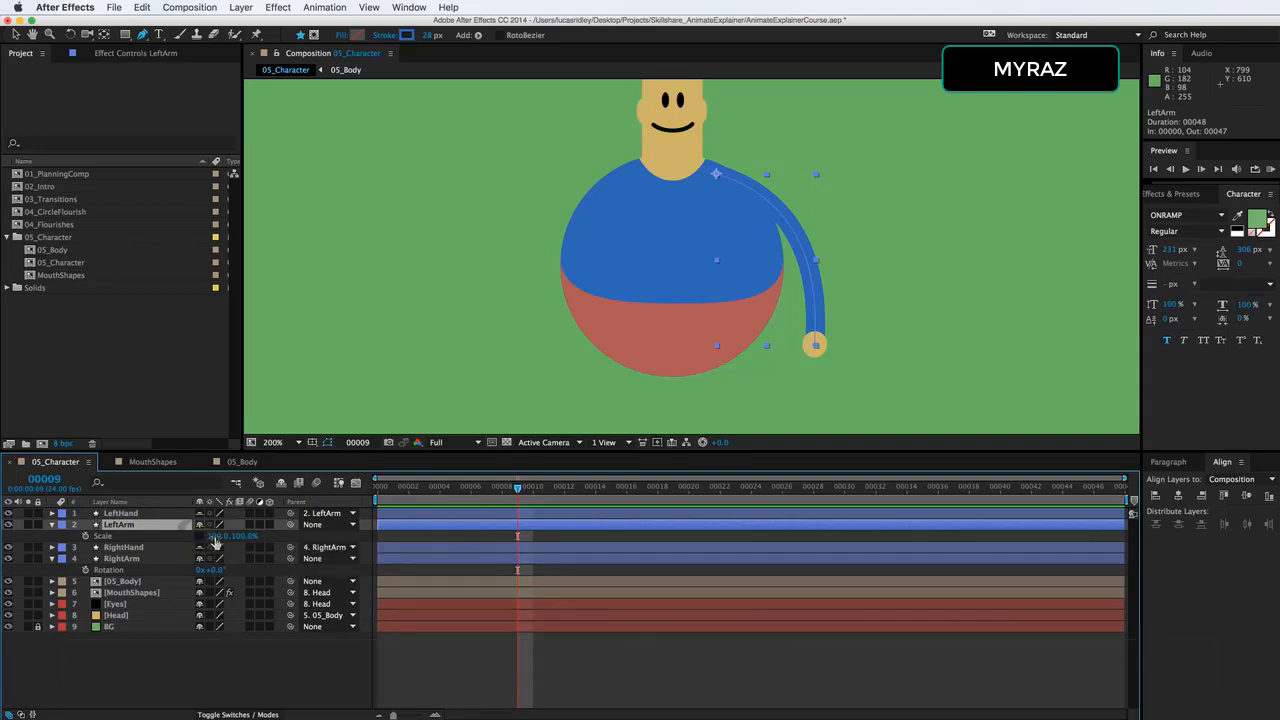
click(218, 536)
text(-100)
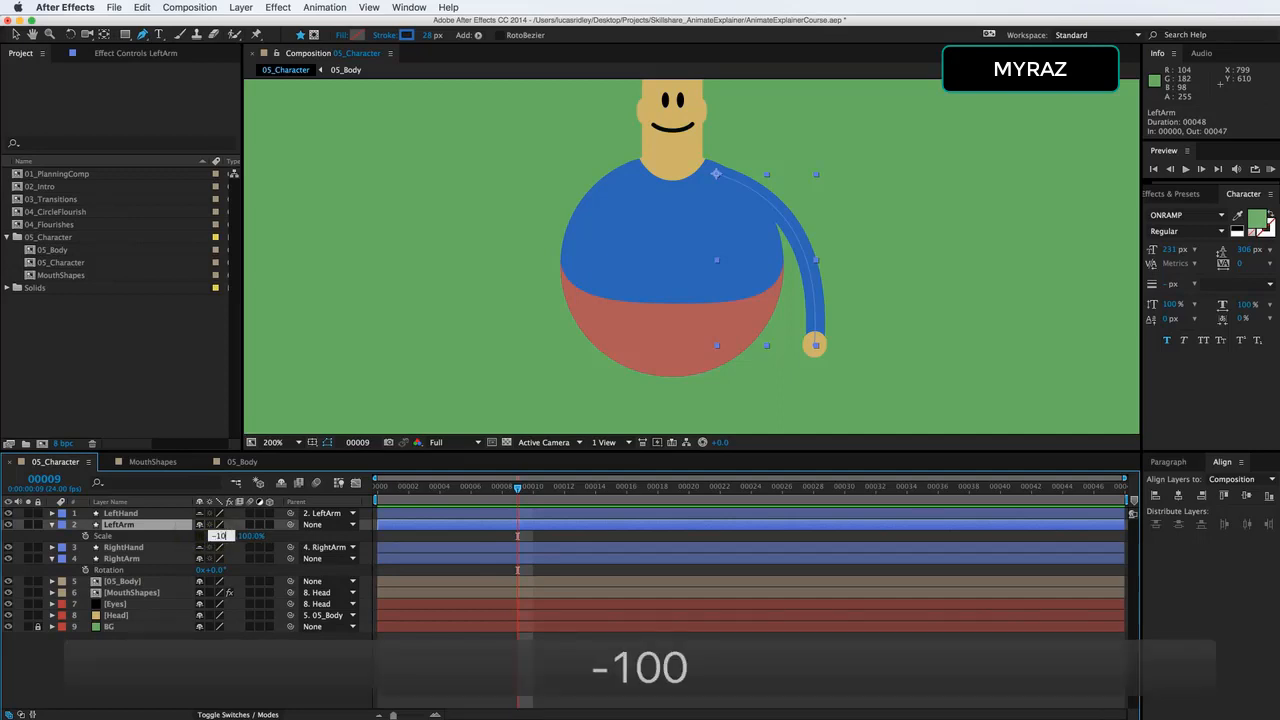
key(Return)
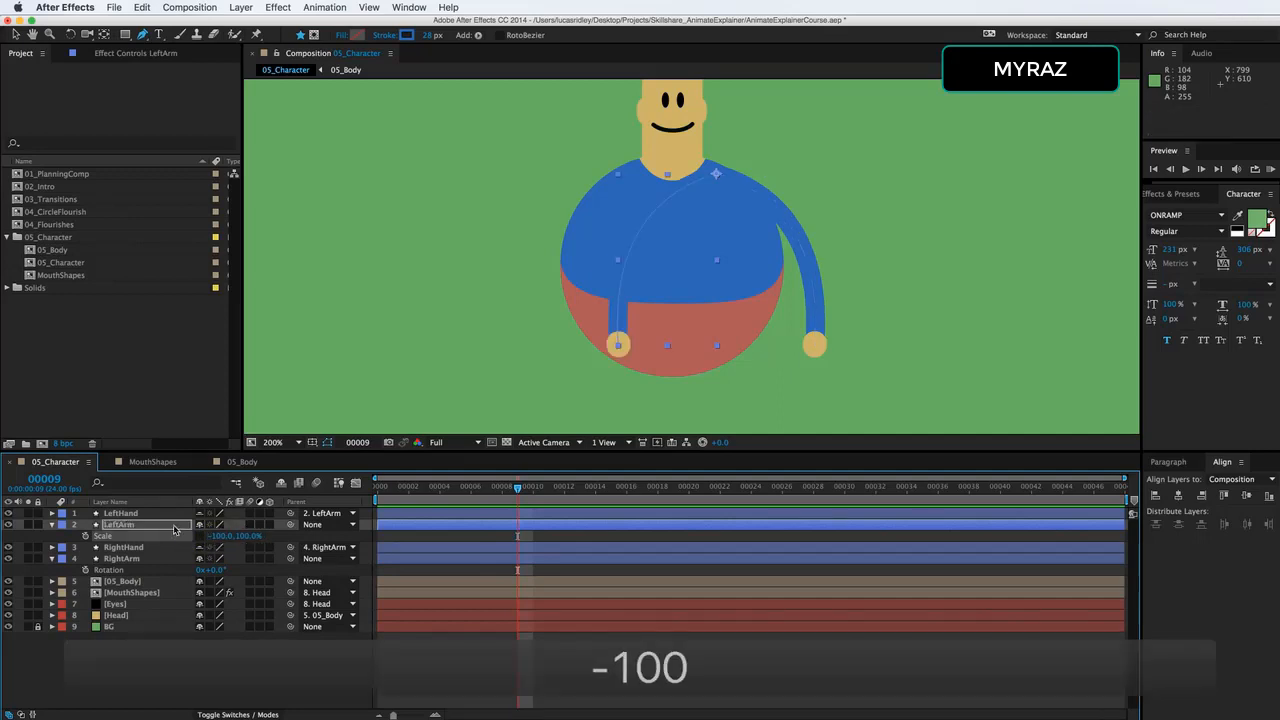
Move LeftArm horizontally so the mirrored arm attaches to the character's opposite shoulder.
click(175, 527)
key(p)
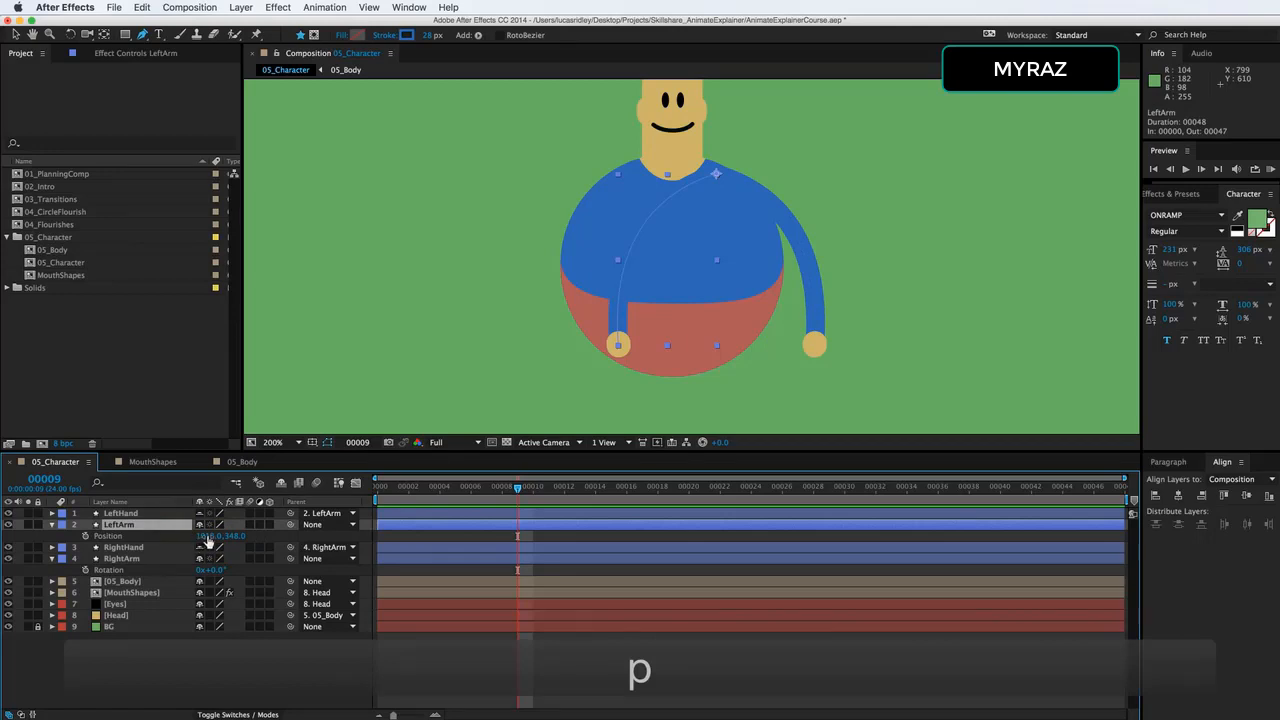
drag(207, 540, 121, 540)
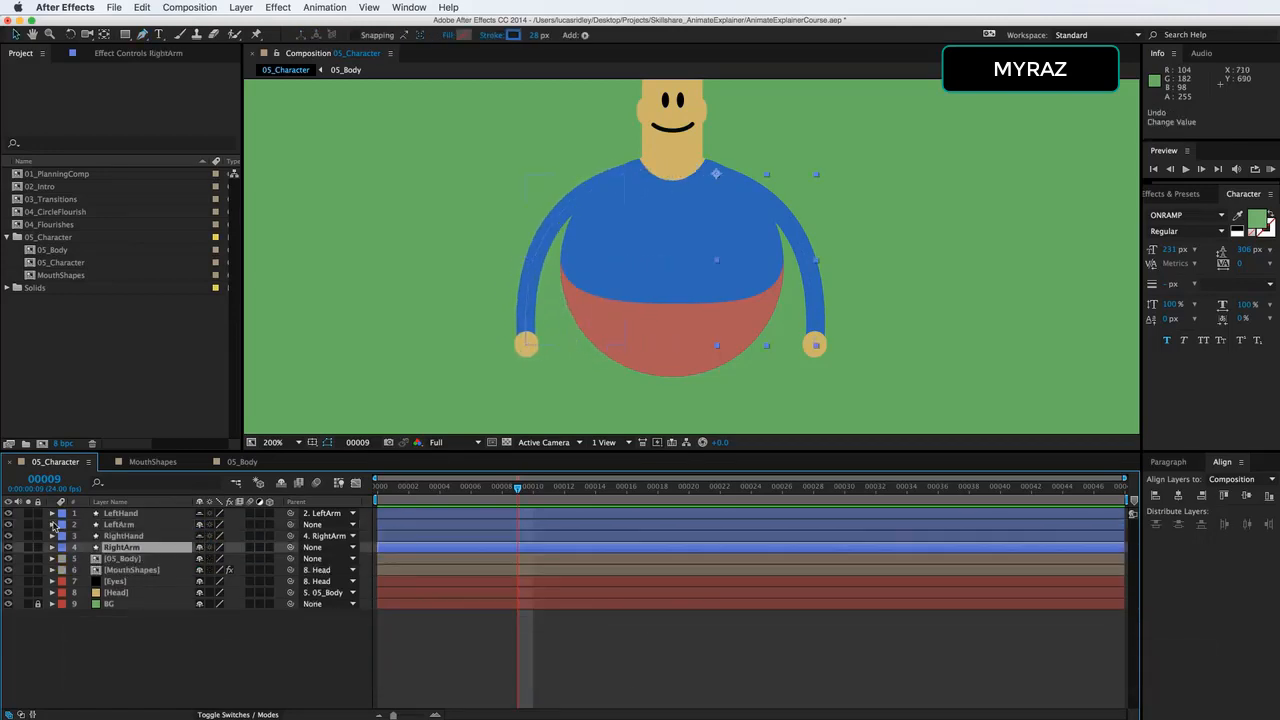
Expand LeftHand down to its Path expression and LeftArm down to its Path property.
click(52, 513)
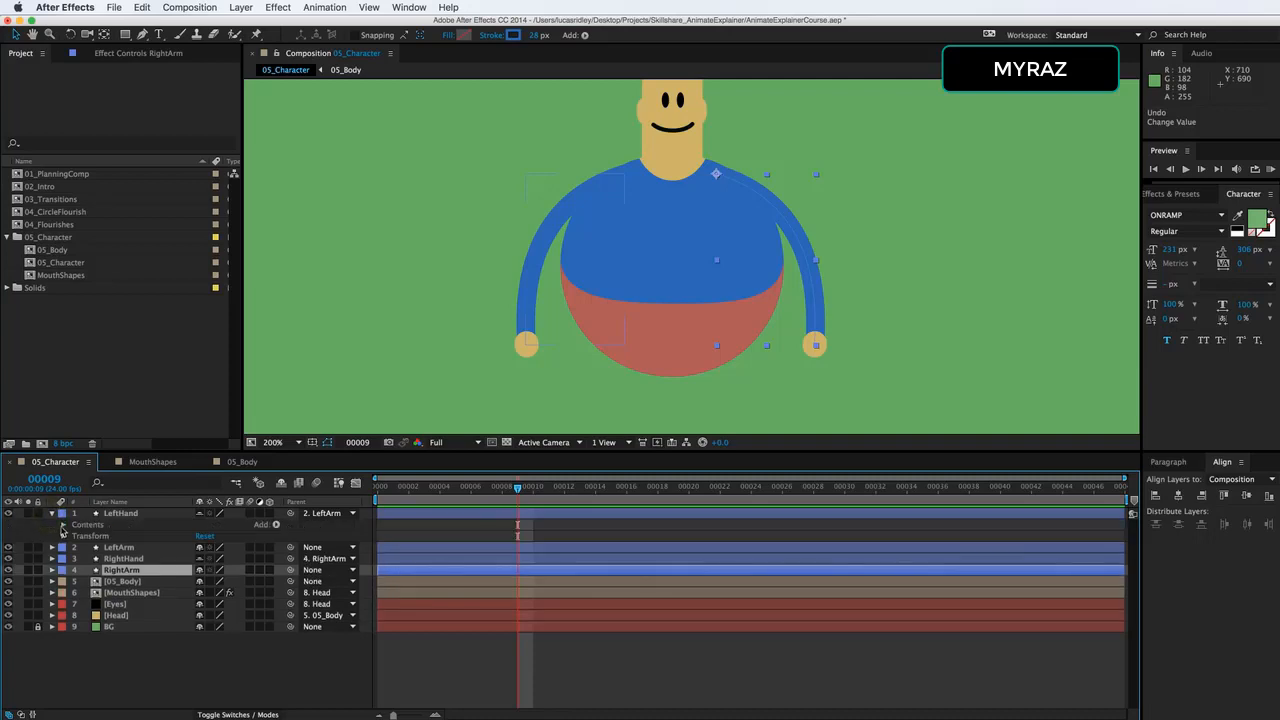
click(62, 525)
click(74, 536)
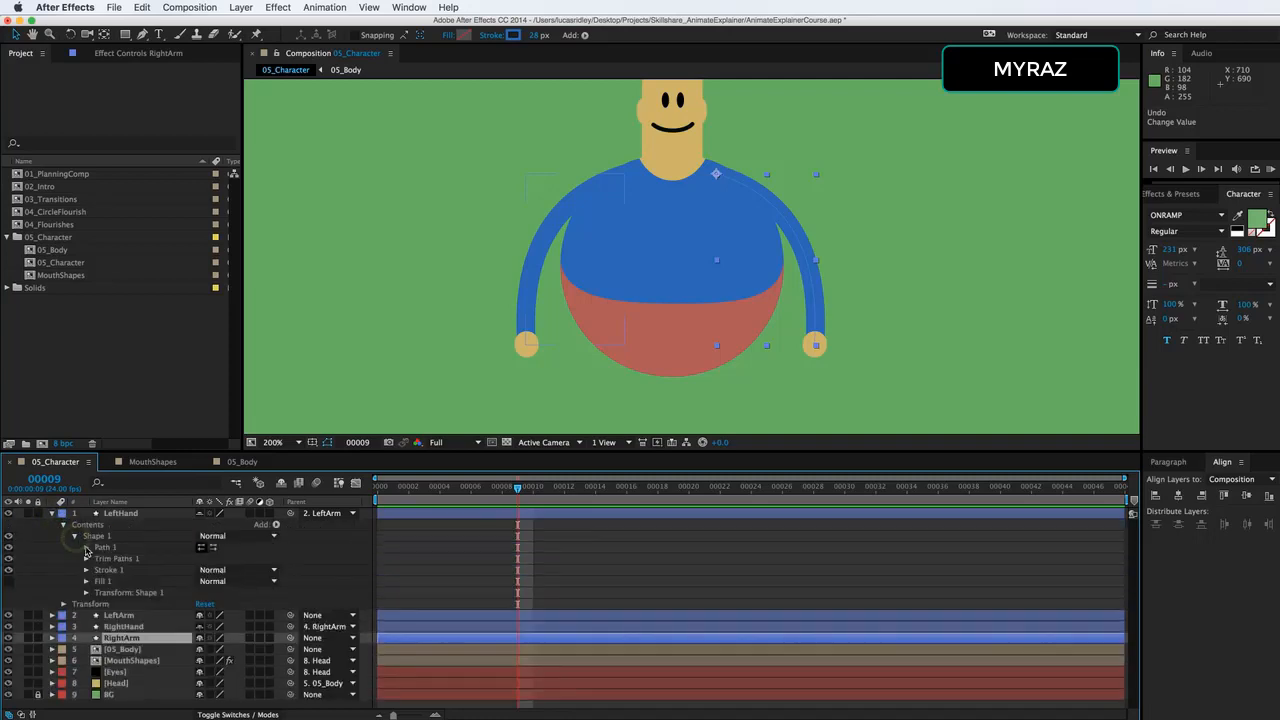
click(86, 547)
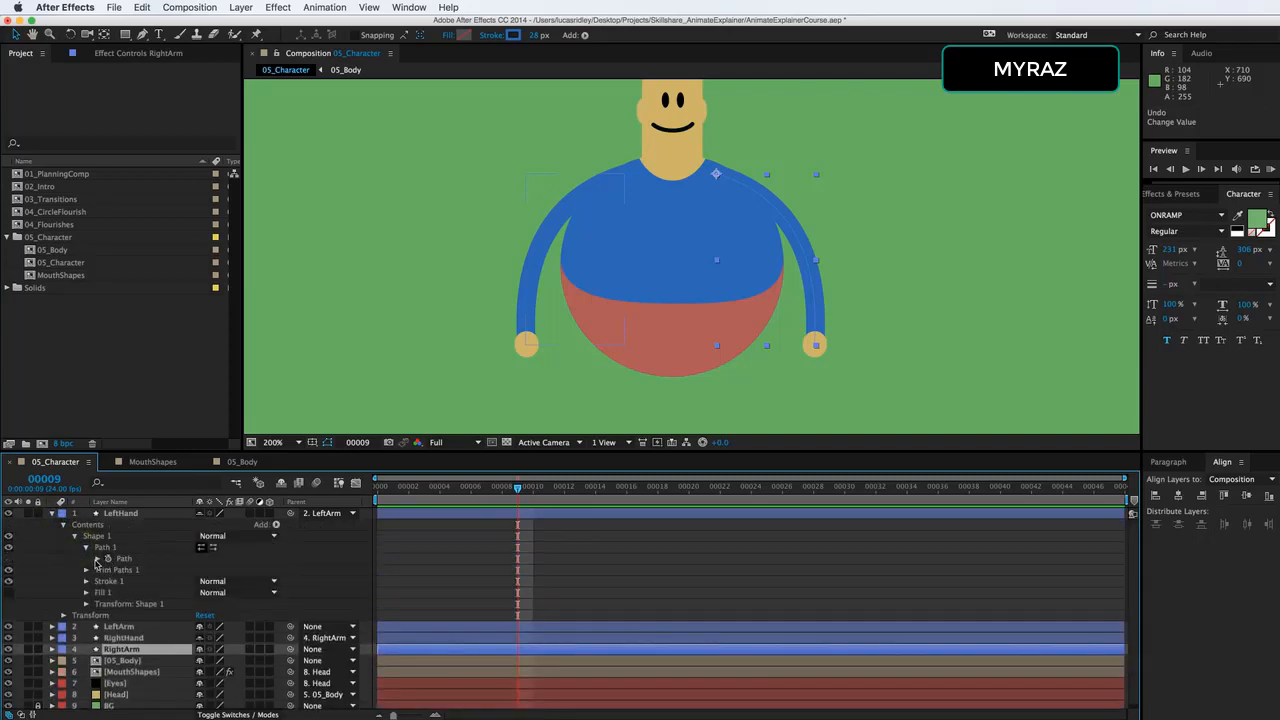
click(97, 559)
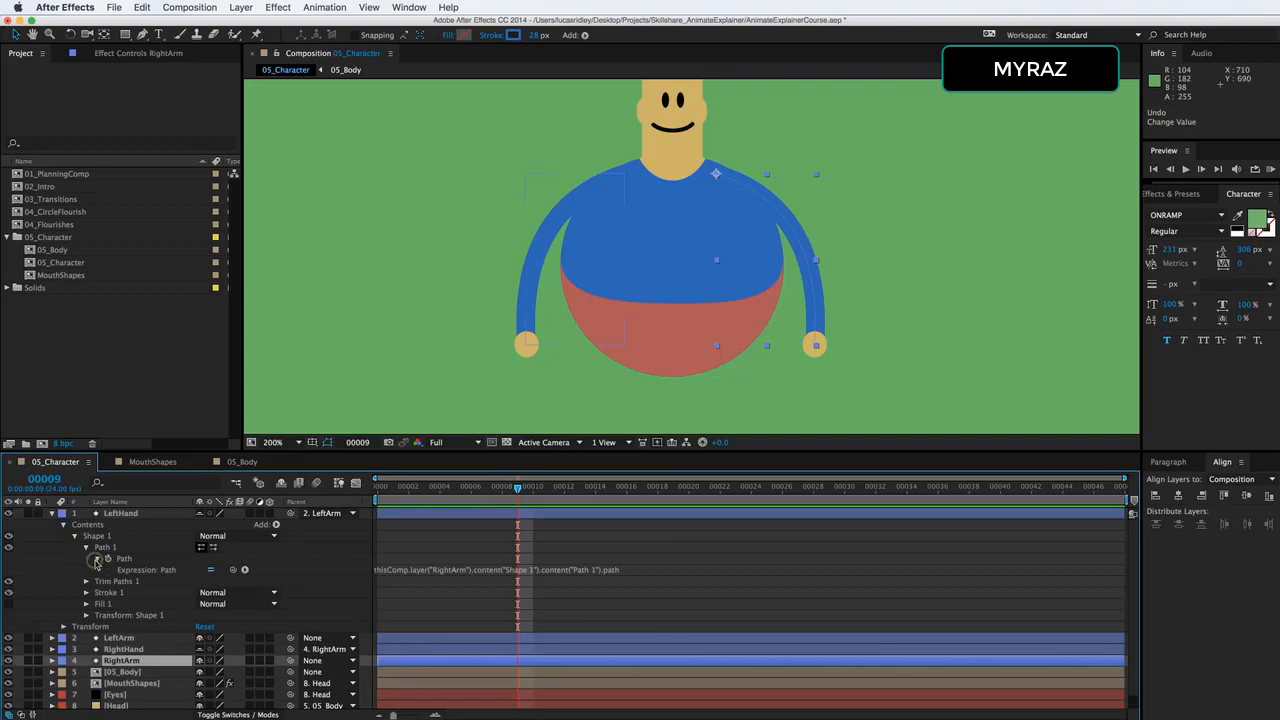
click(52, 639)
click(62, 646)
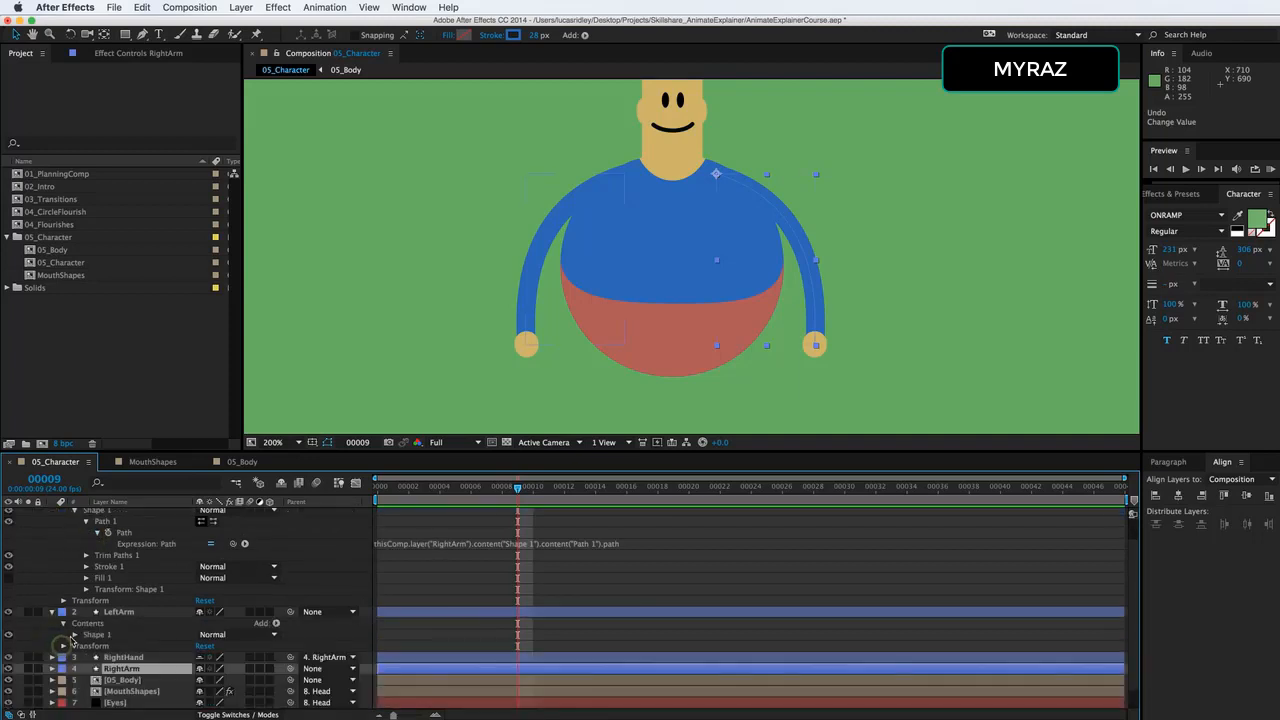
click(74, 634)
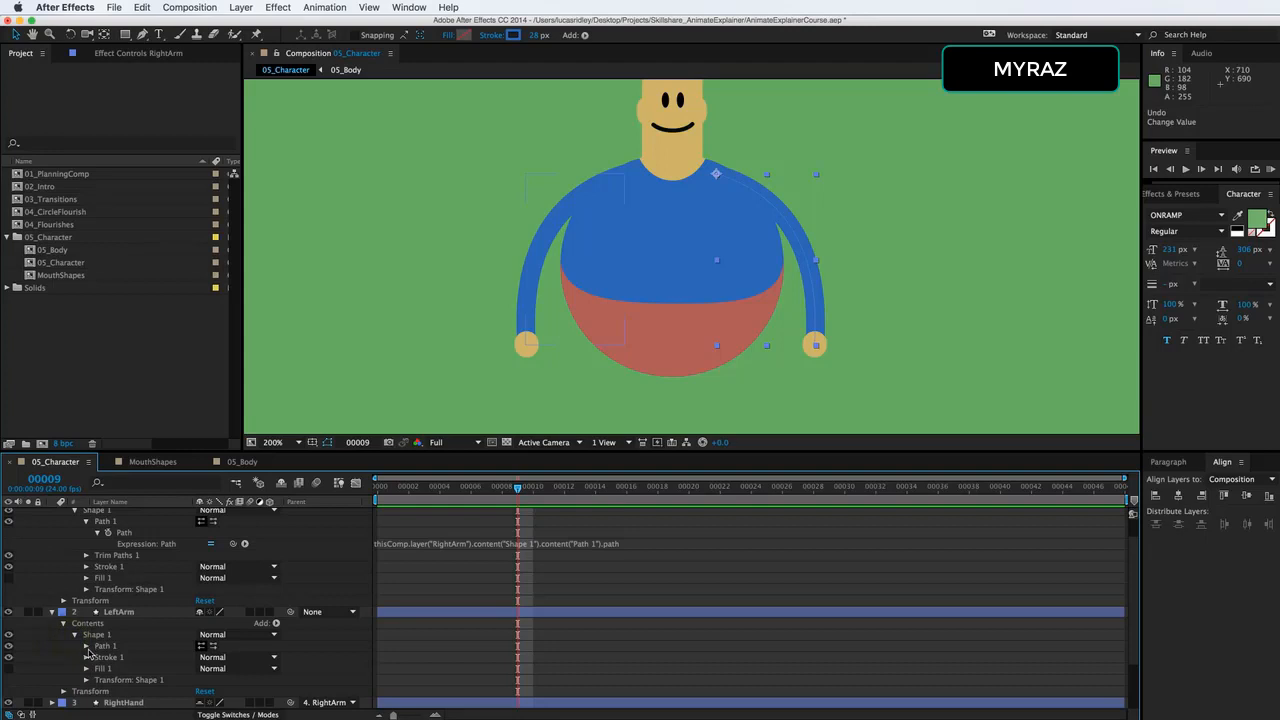
click(86, 646)
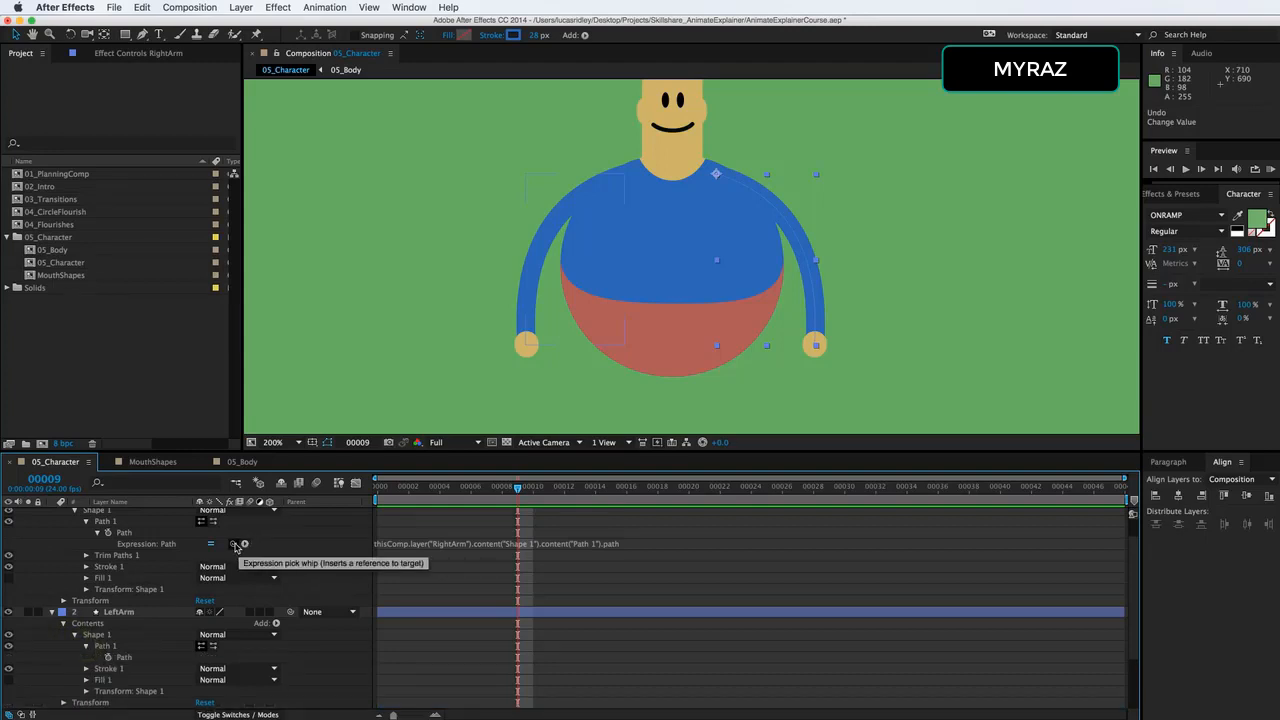
Relink LeftHand's Path expression to LeftArm's path and collapse both layers.
click(431, 547)
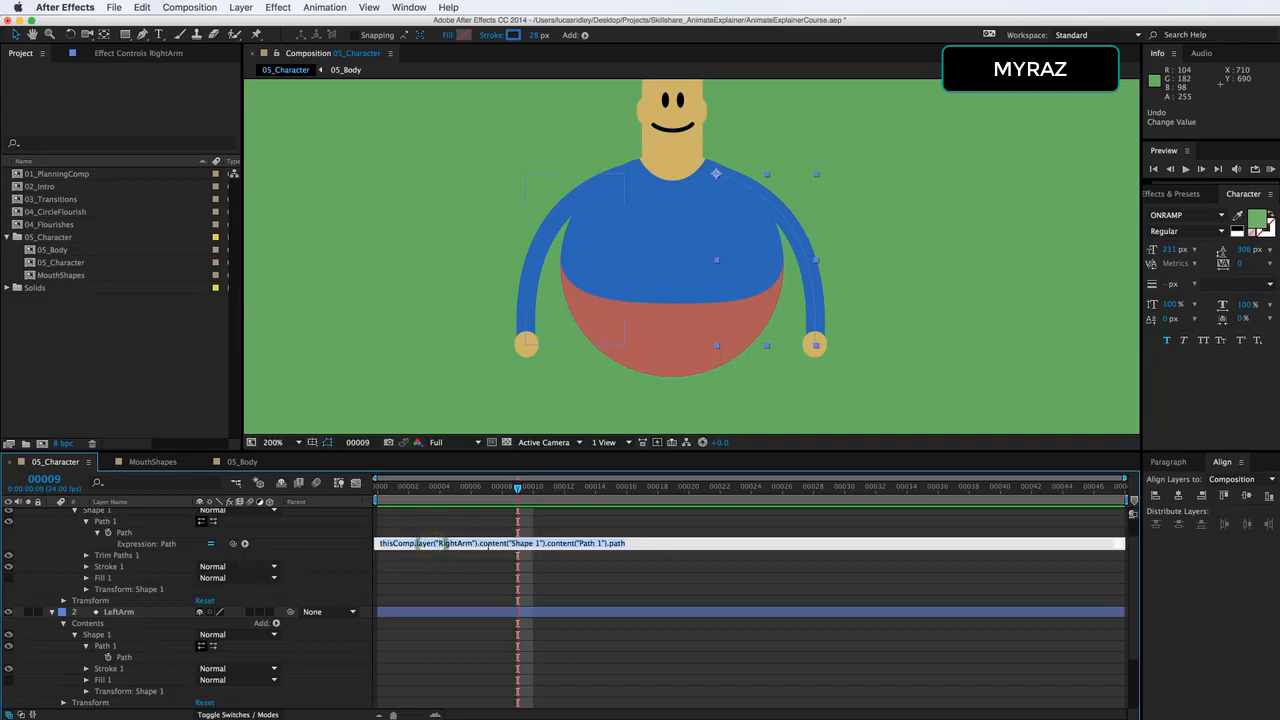
click(293, 552)
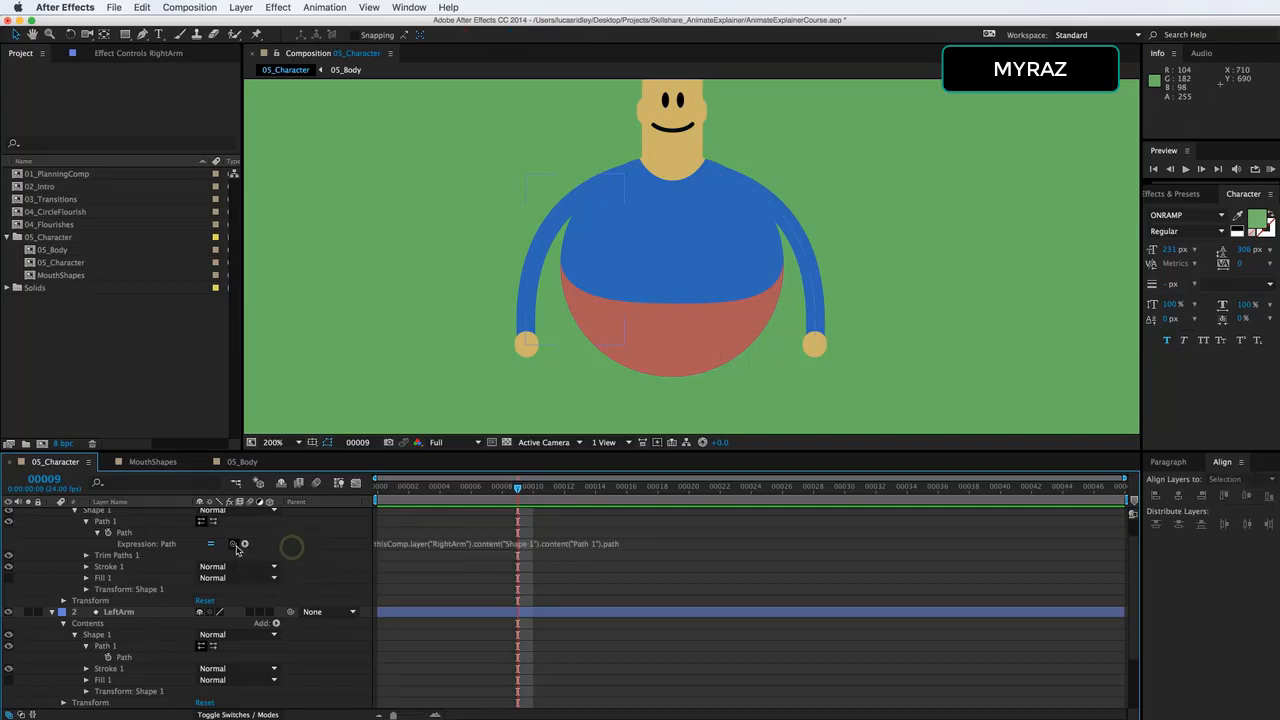
drag(233, 544, 148, 662)
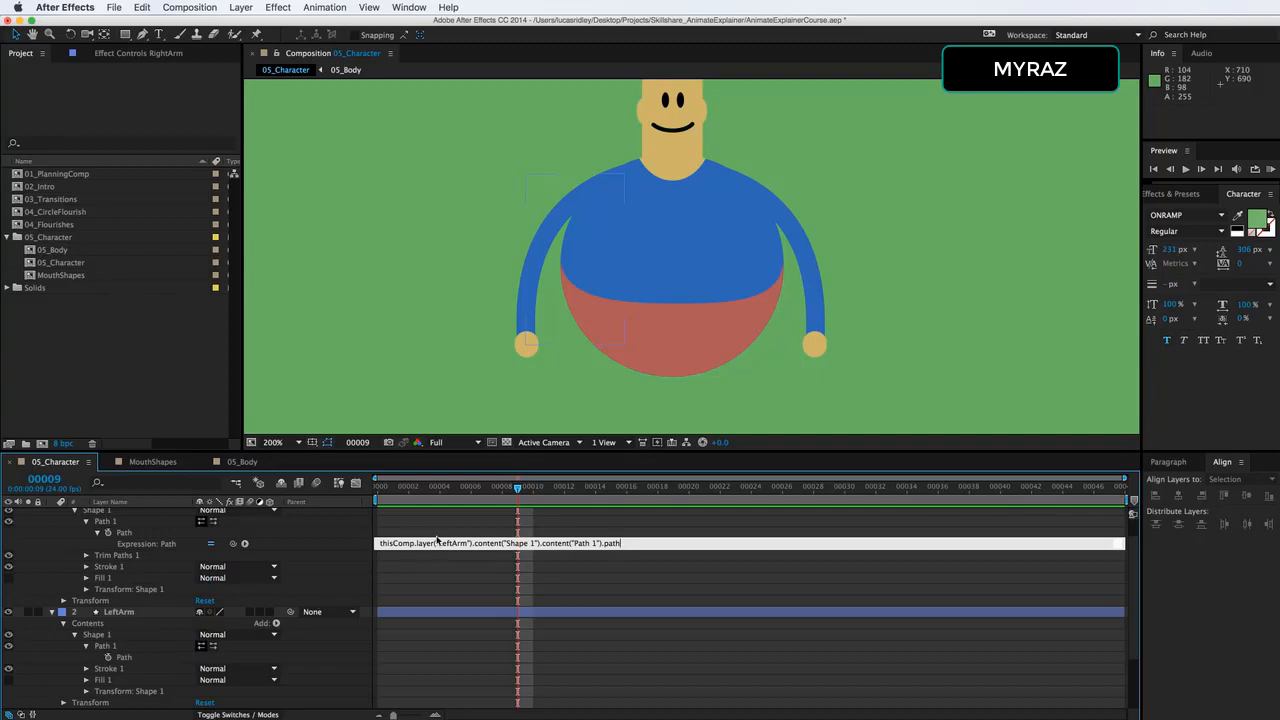
click(469, 574)
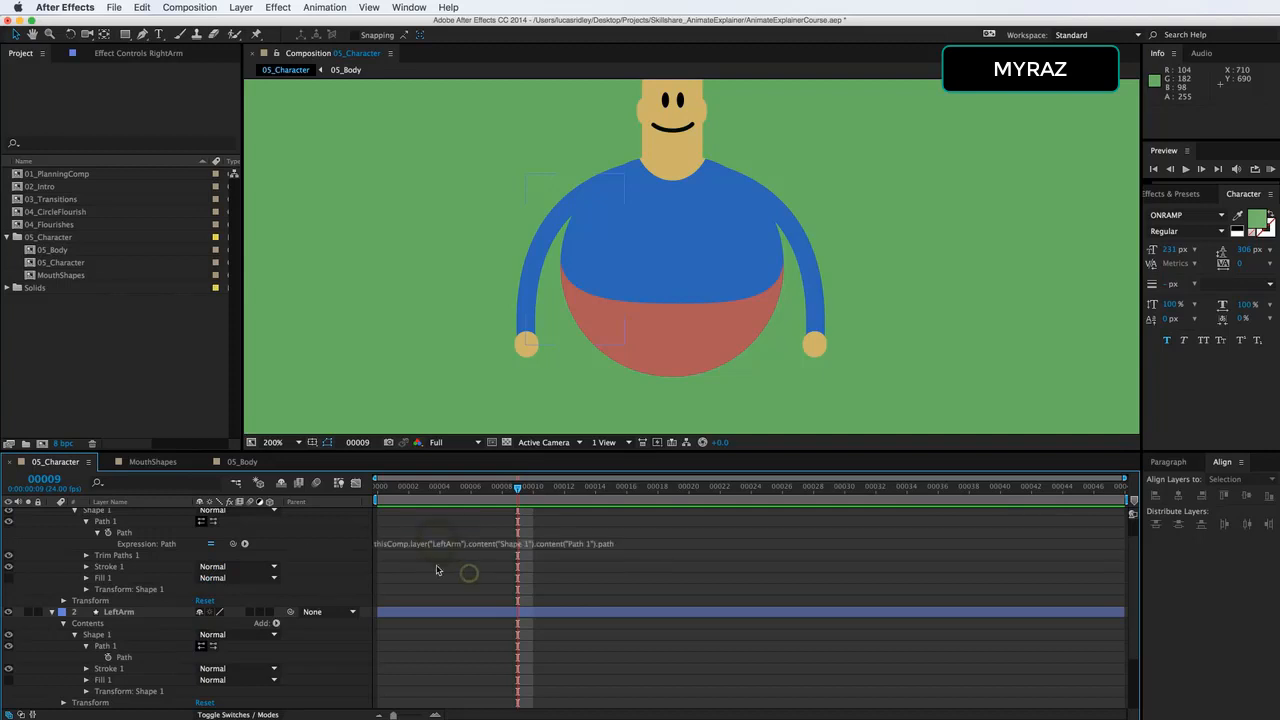
scroll(84, 548, up, 2)
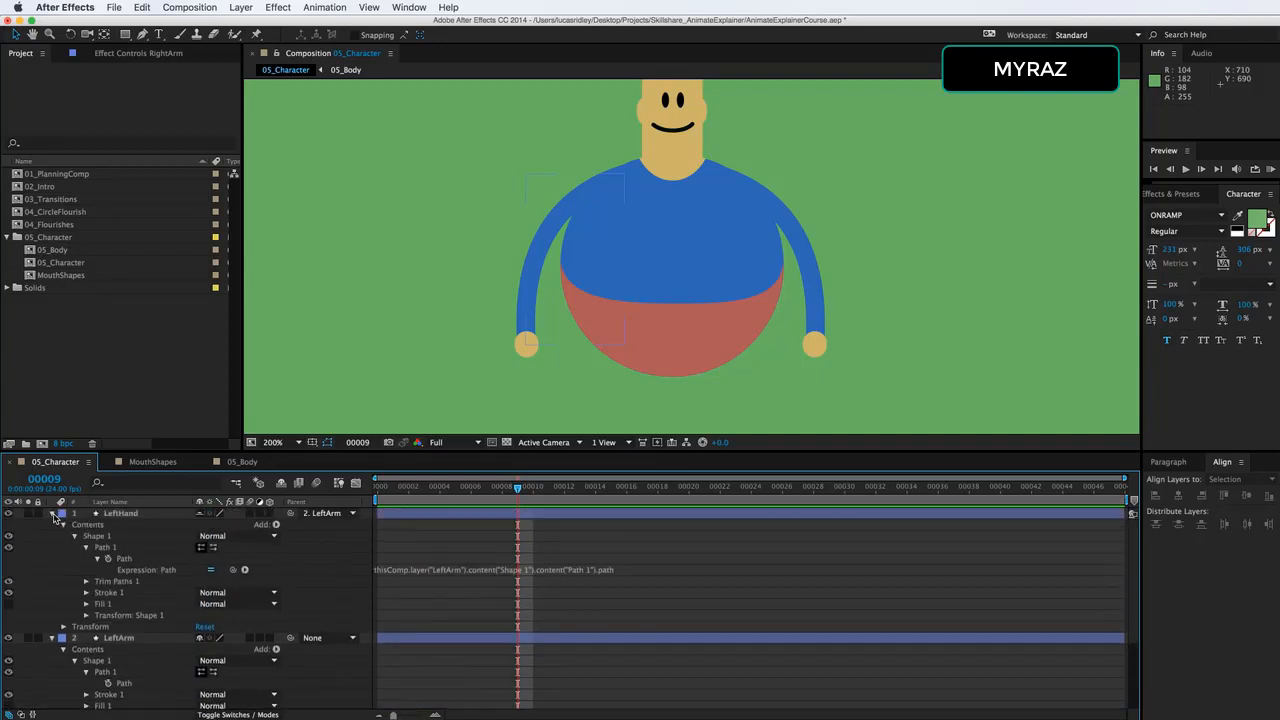
click(52, 513)
click(52, 524)
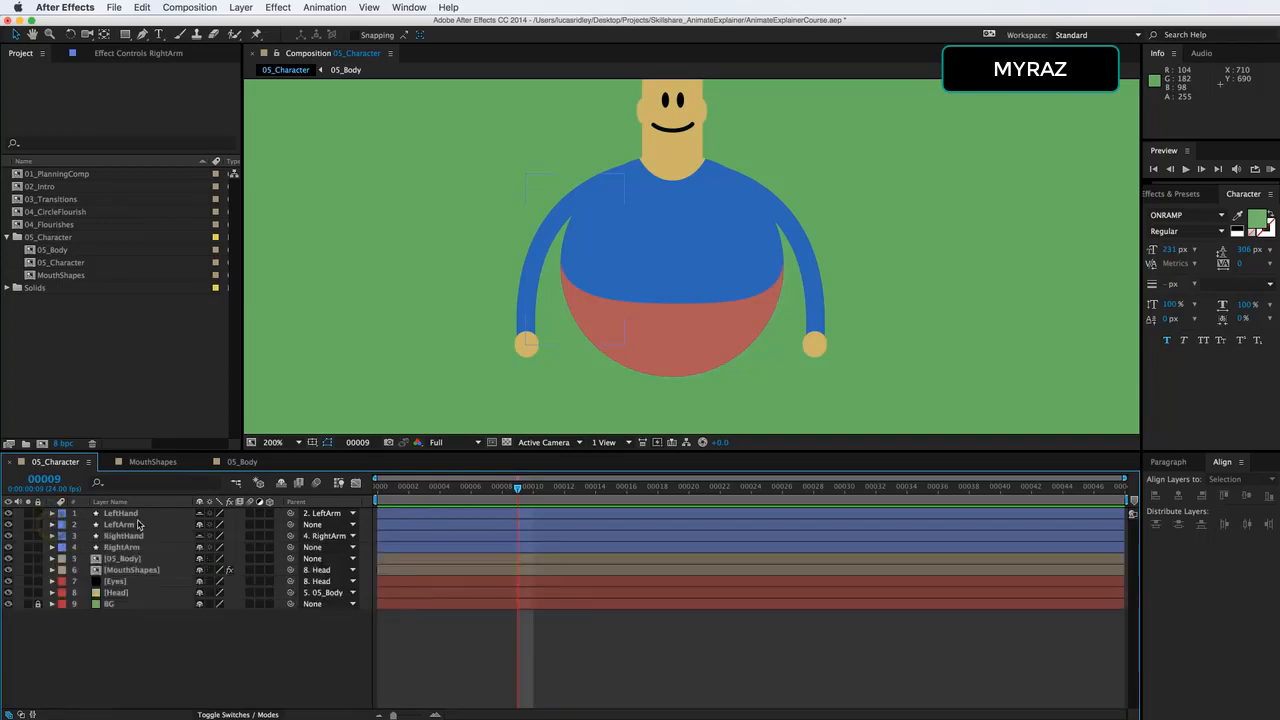
Draw a straight vertical leg from the lower body downward with the Pen tool and name the layer RightLeg.
key(super+minus)
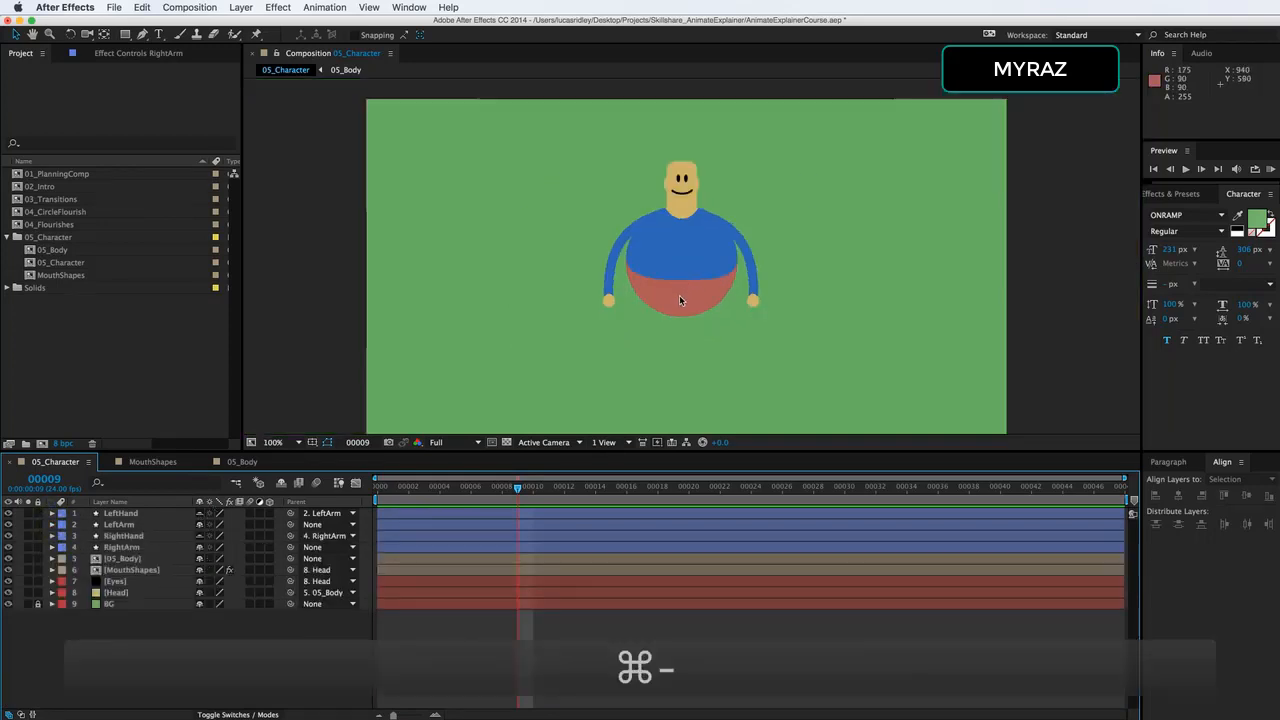
key(super+equal)
key(g)
drag(706, 171, 706, 213)
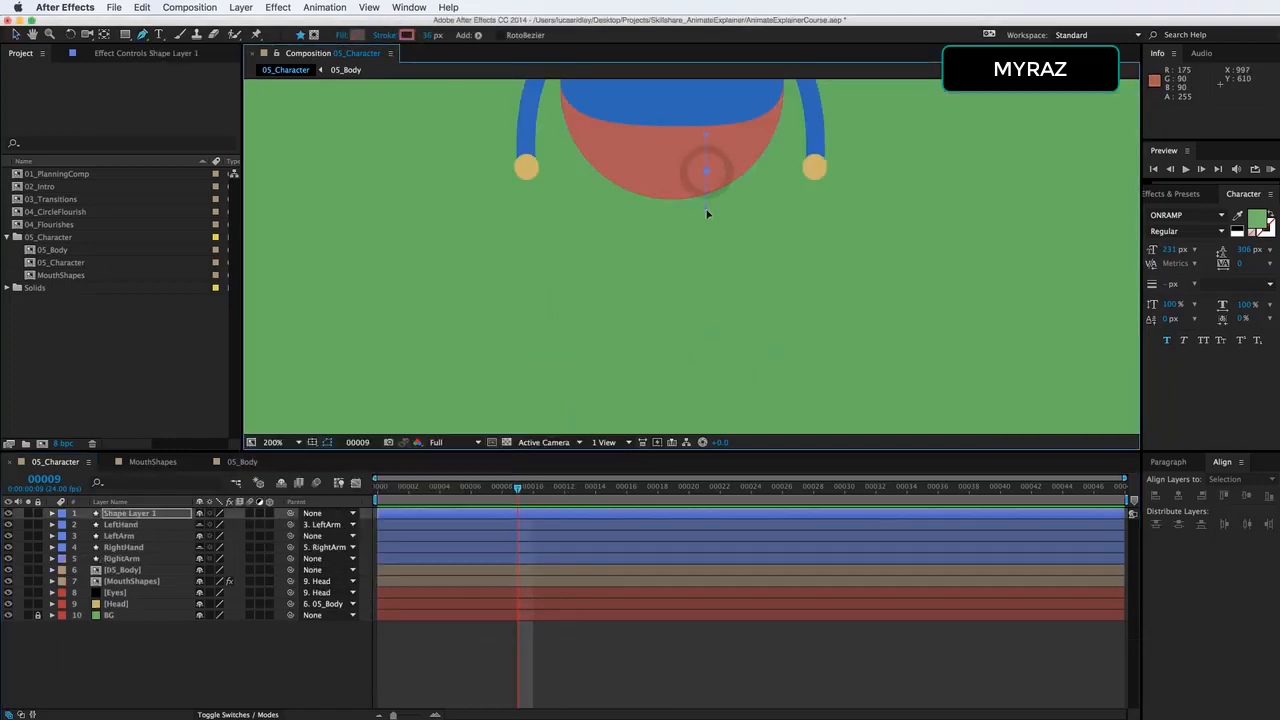
click(706, 378)
key(Return)
text(RightLeg)
key(Return)
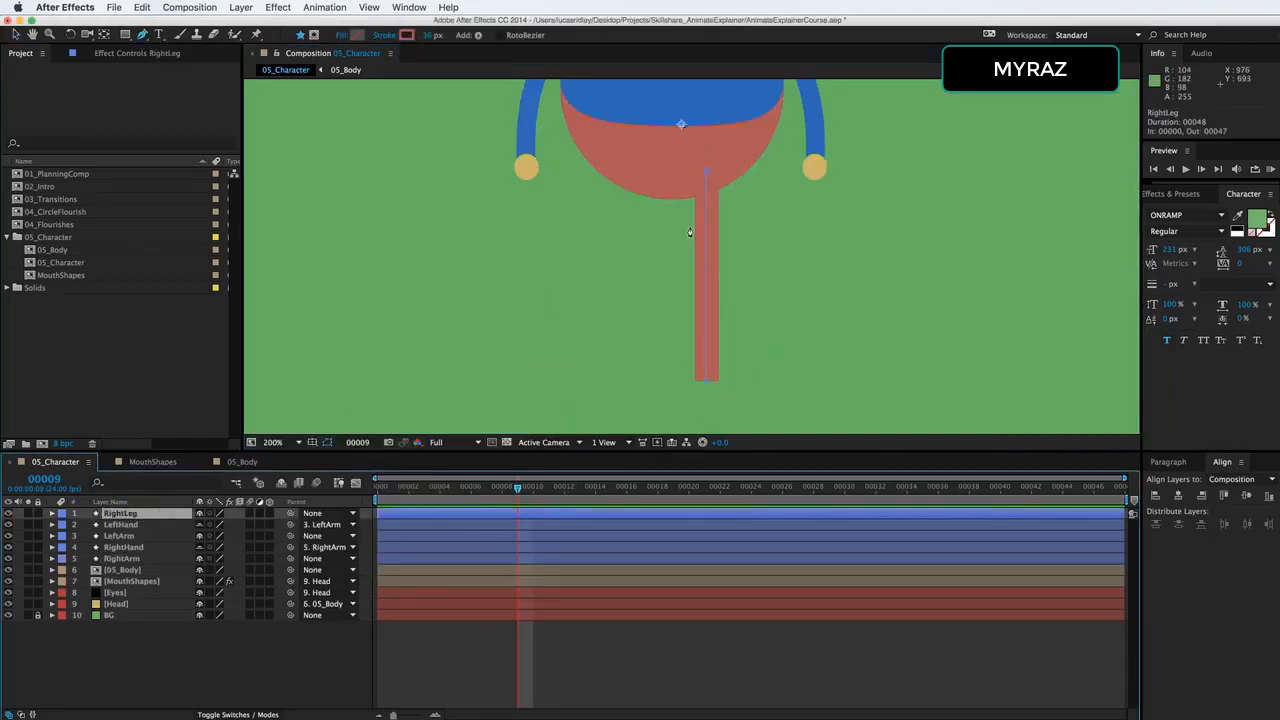
Move RightLeg's anchor point to the top end of the leg.
alt+click(313, 442)
click(104, 34)
drag(682, 124, 706, 171)
Duplicate RightLeg as LeftLeg and shift the copy horizontally to form the character's other leg.
key(super+d)
key(Return)
text(LeftLeg)
key(Return)
key(p)
drag(205, 525, 141, 525)
key(super+minus)
key(super+minus)
key(super+equal)
drag(577, 408, 580, 472)
key(p)
click(214, 660)
alt+click(313, 442)
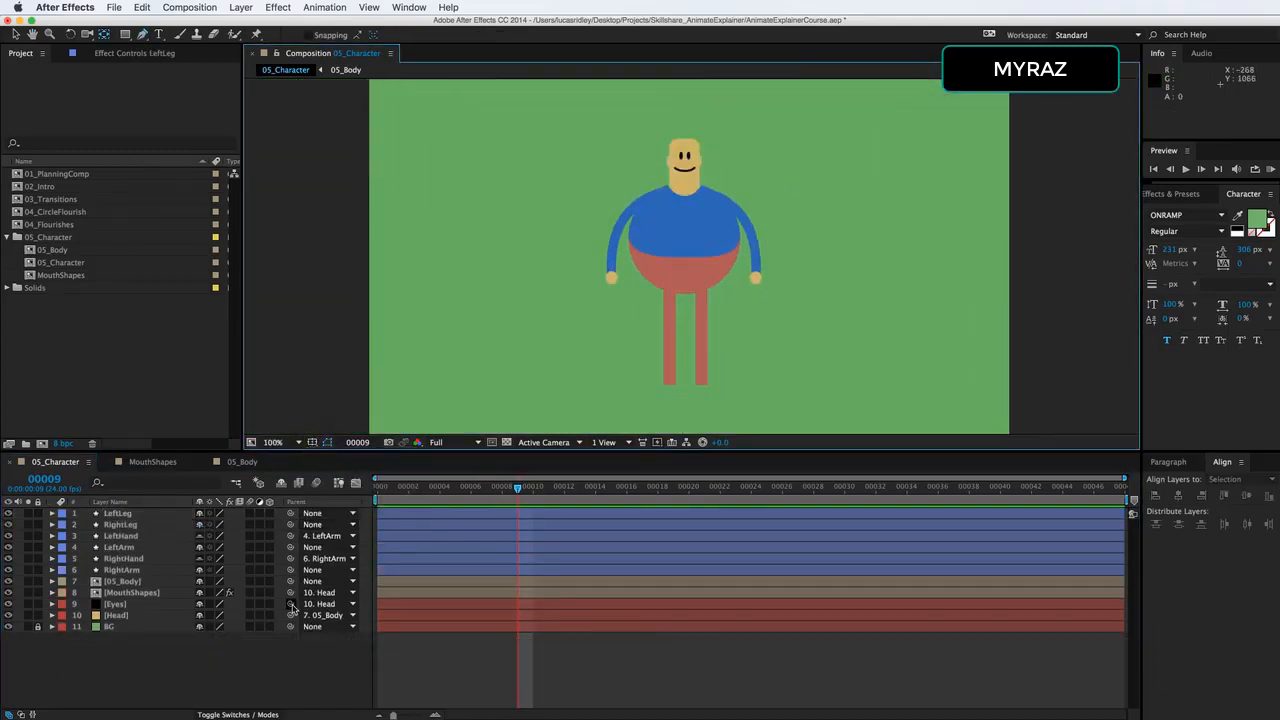
click(283, 659)
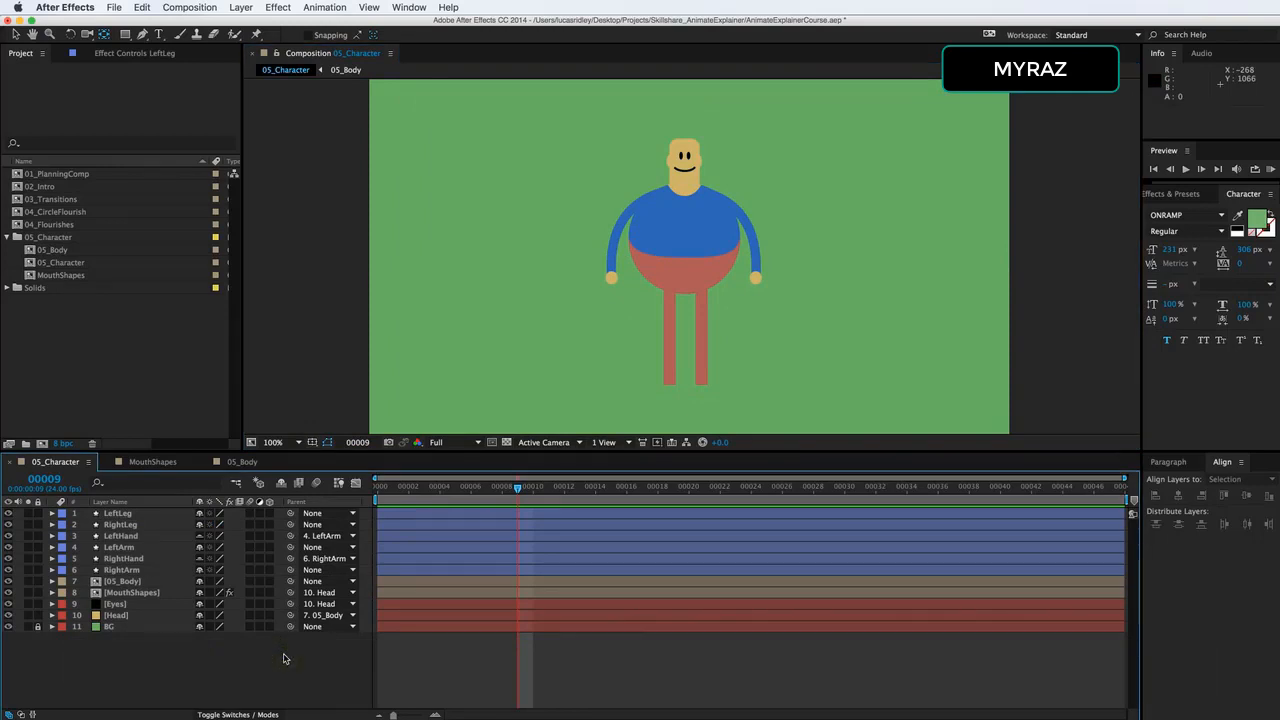
Test the unparented limbs by moving 05_Body horizontally to about X 1038, and undo the move.
key(v)
click(135, 582)
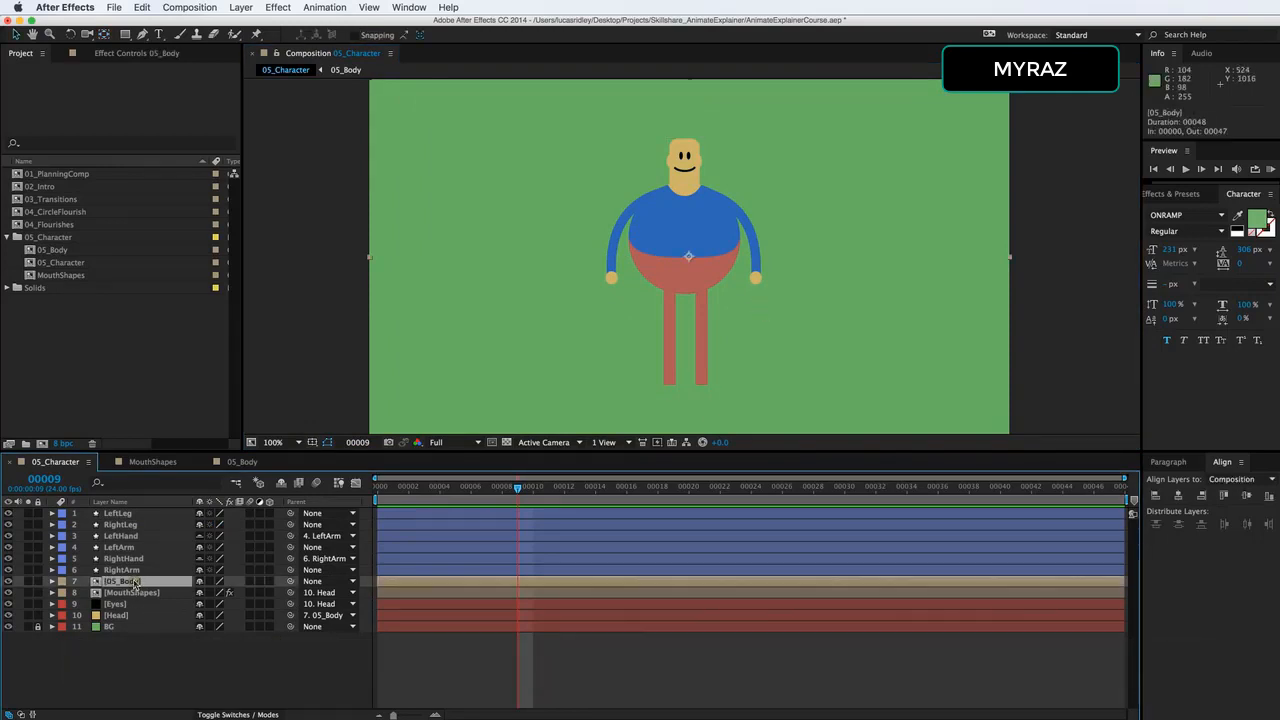
key(p)
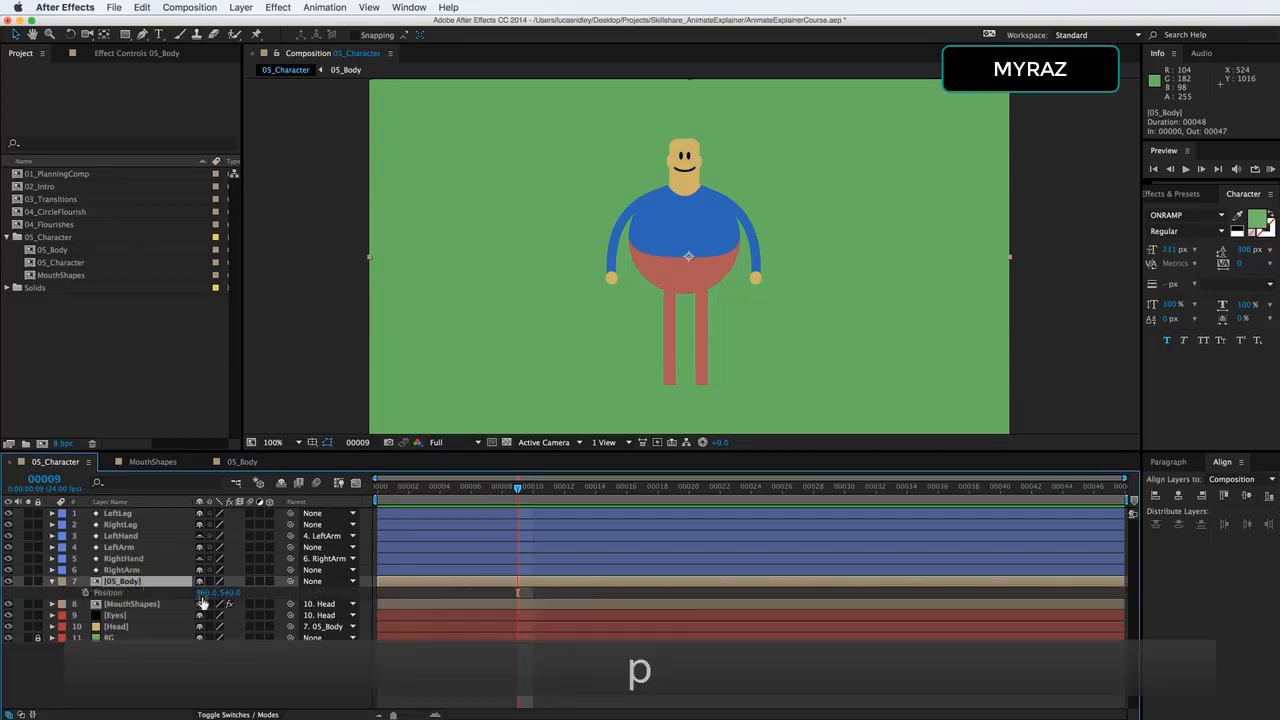
drag(202, 598, 300, 590)
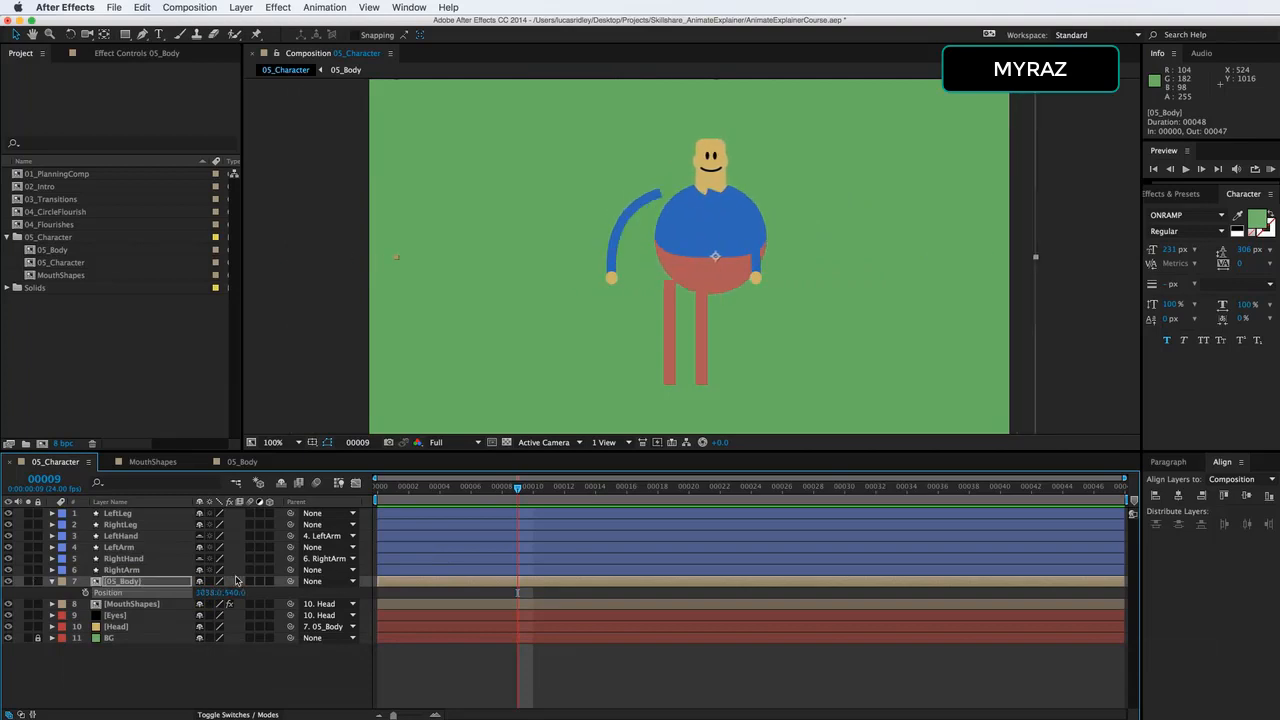
key(super+z)
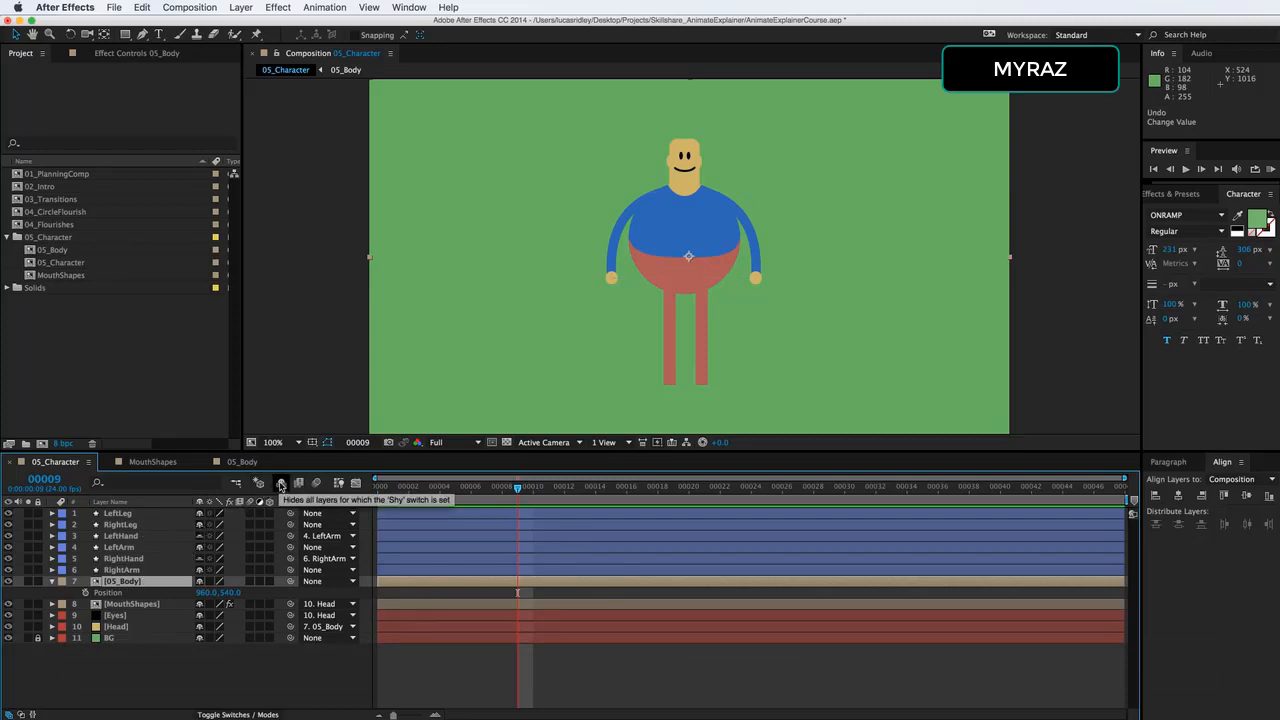
Hide the shy layers and parent LeftLeg, RightLeg, LeftArm and RightArm to 05_Body.
click(281, 484)
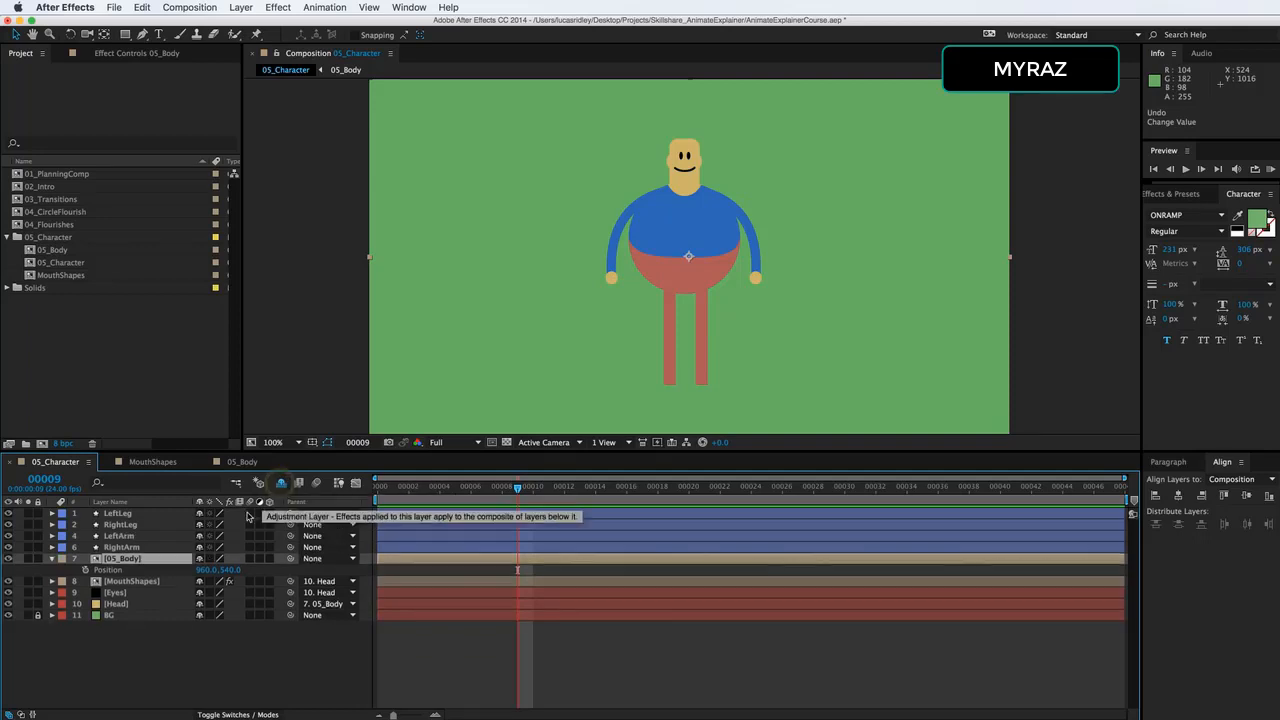
click(122, 547)
shift+click(118, 513)
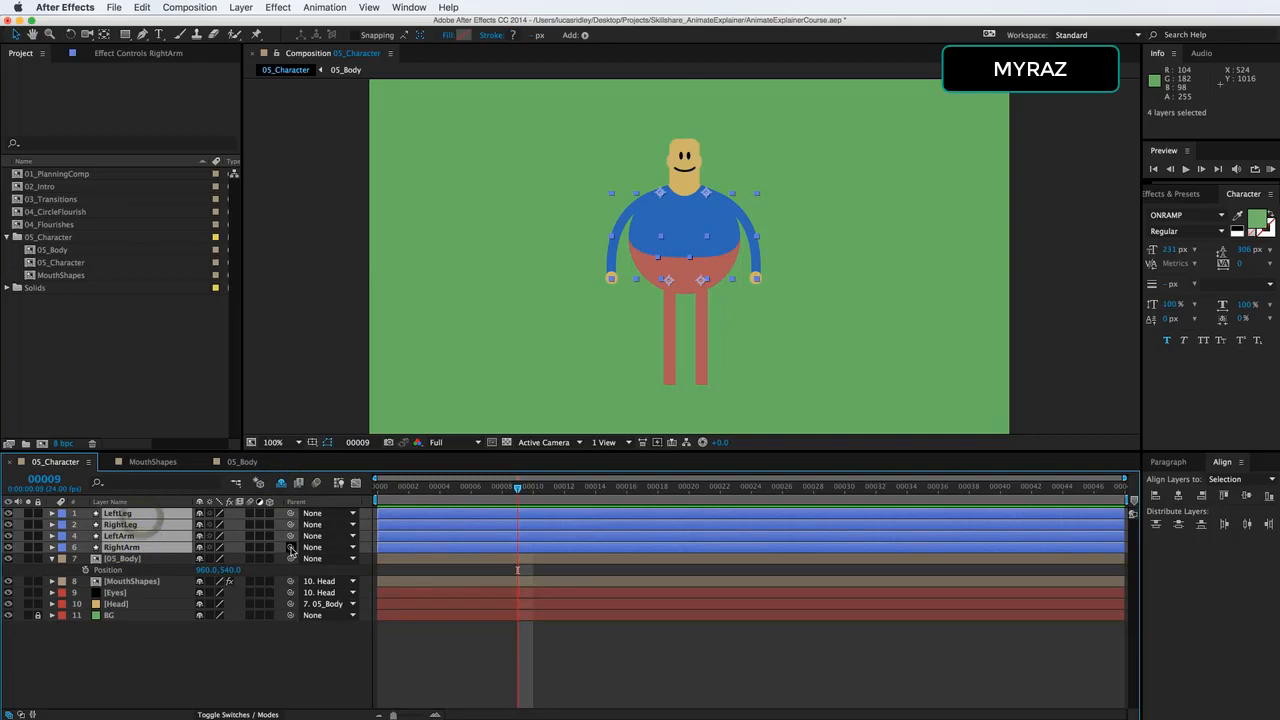
drag(290, 547, 180, 569)
Test the parented limbs by moving 05_Body horizontally to about X 896, and undo the move.
click(150, 558)
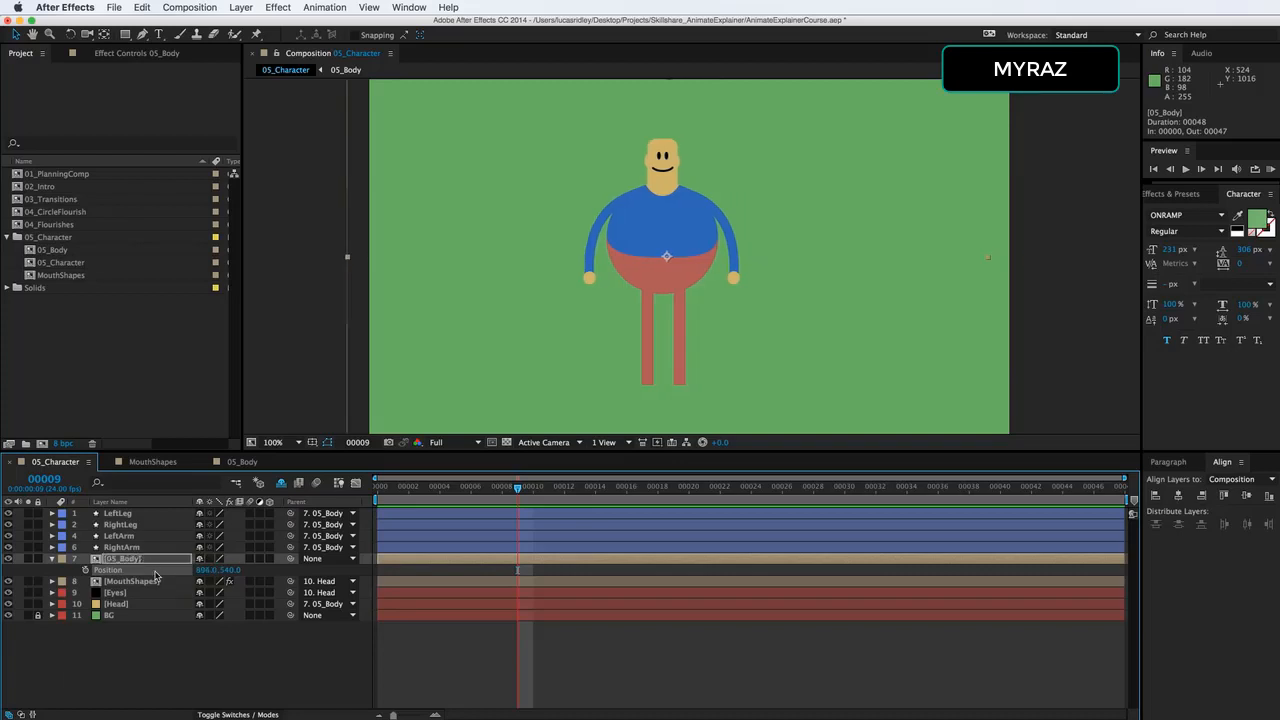
key(super+z)
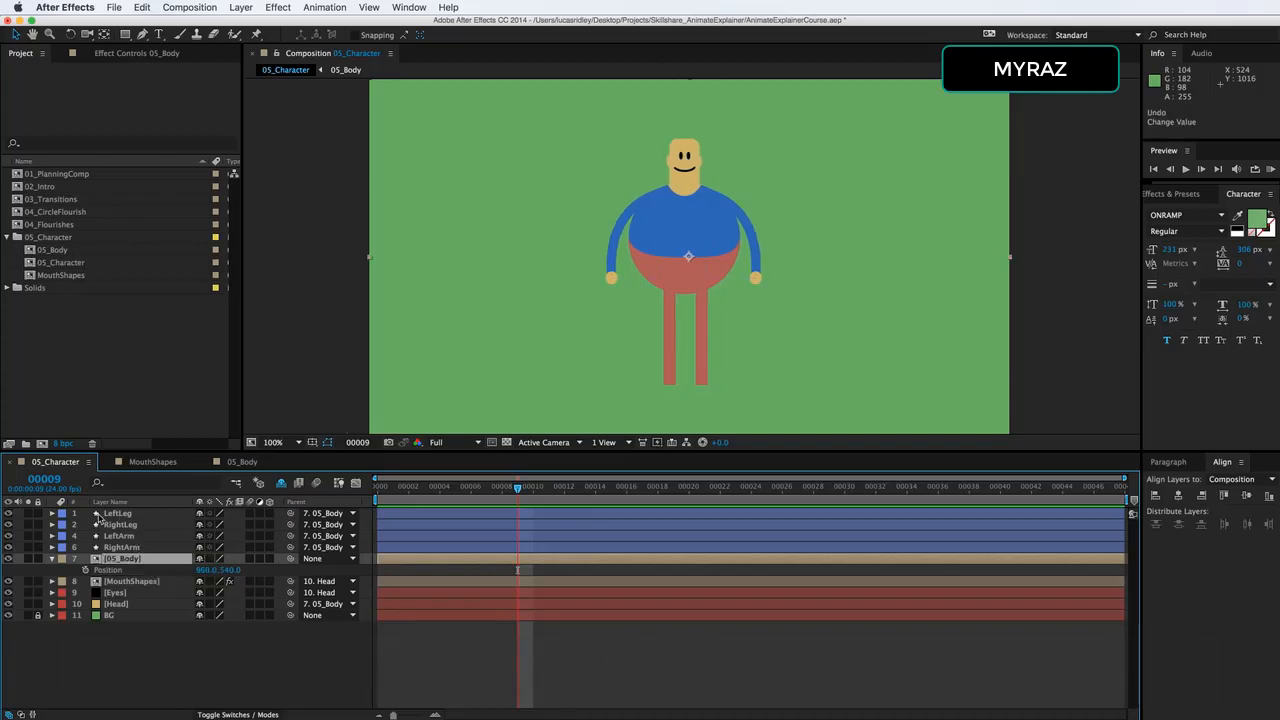
Start keyframing the Path property of LeftLeg's Shape 1 at frame 9.
click(52, 514)
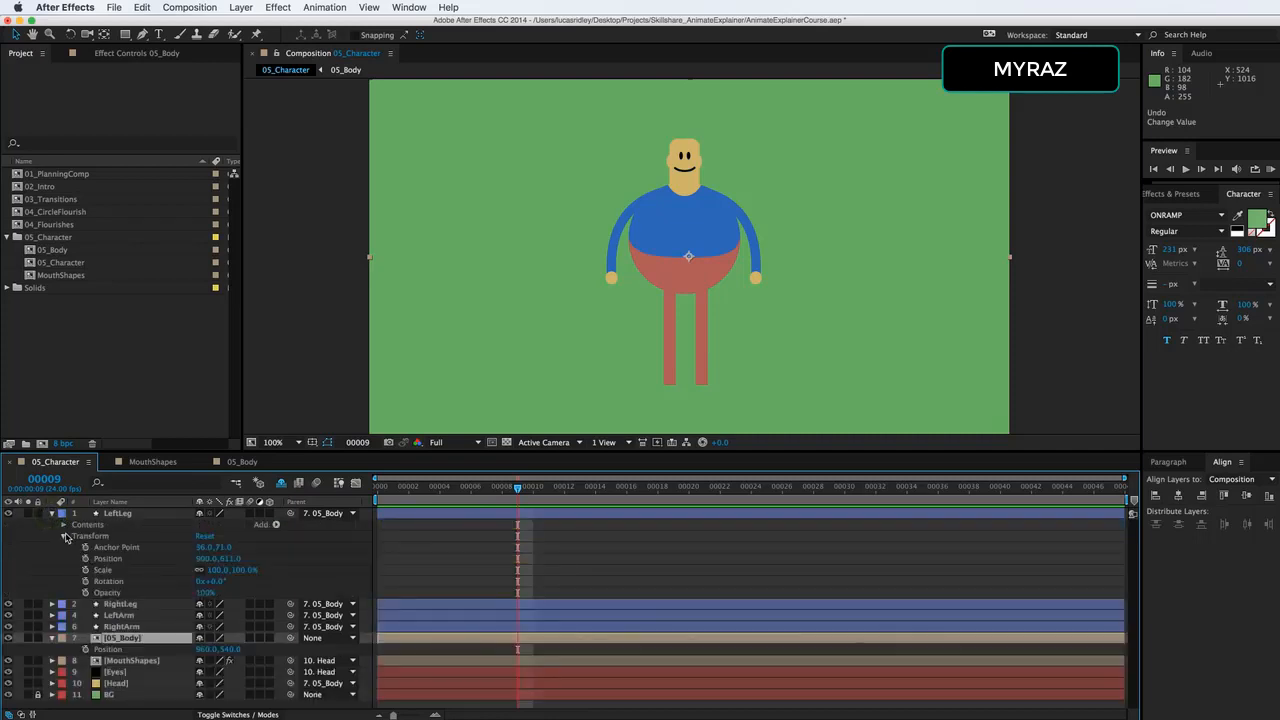
click(63, 525)
click(63, 525)
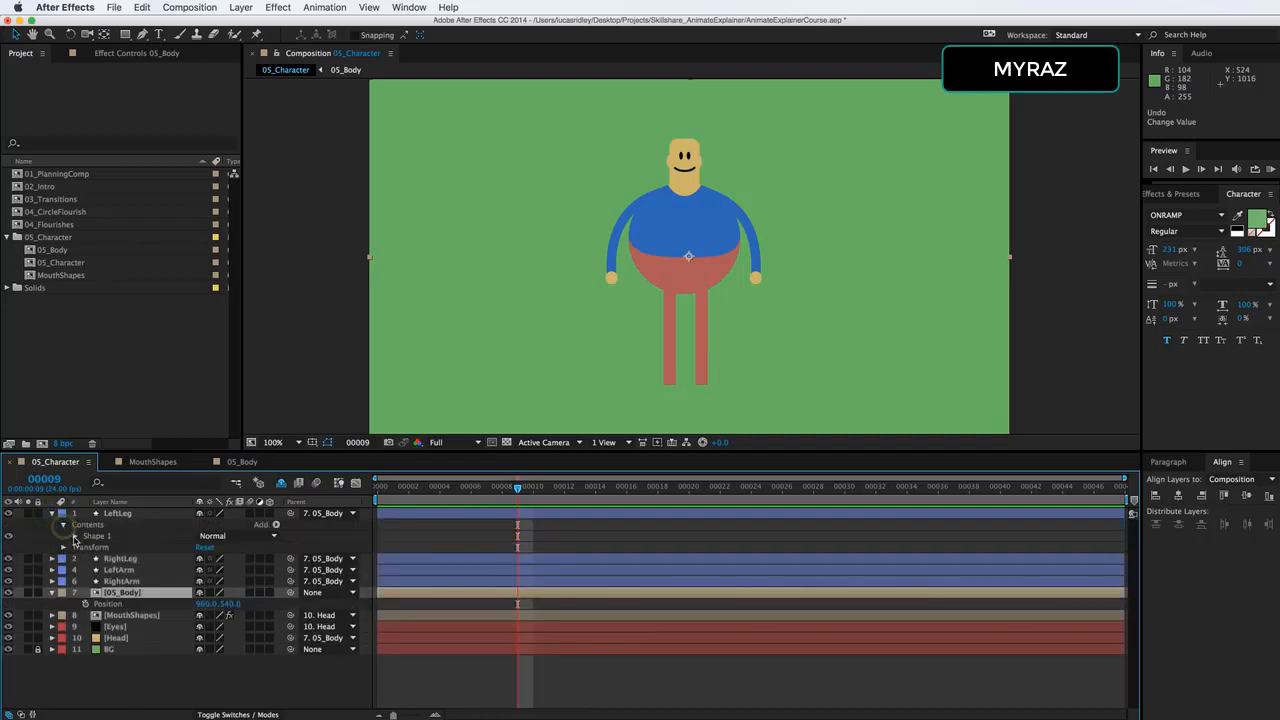
click(74, 536)
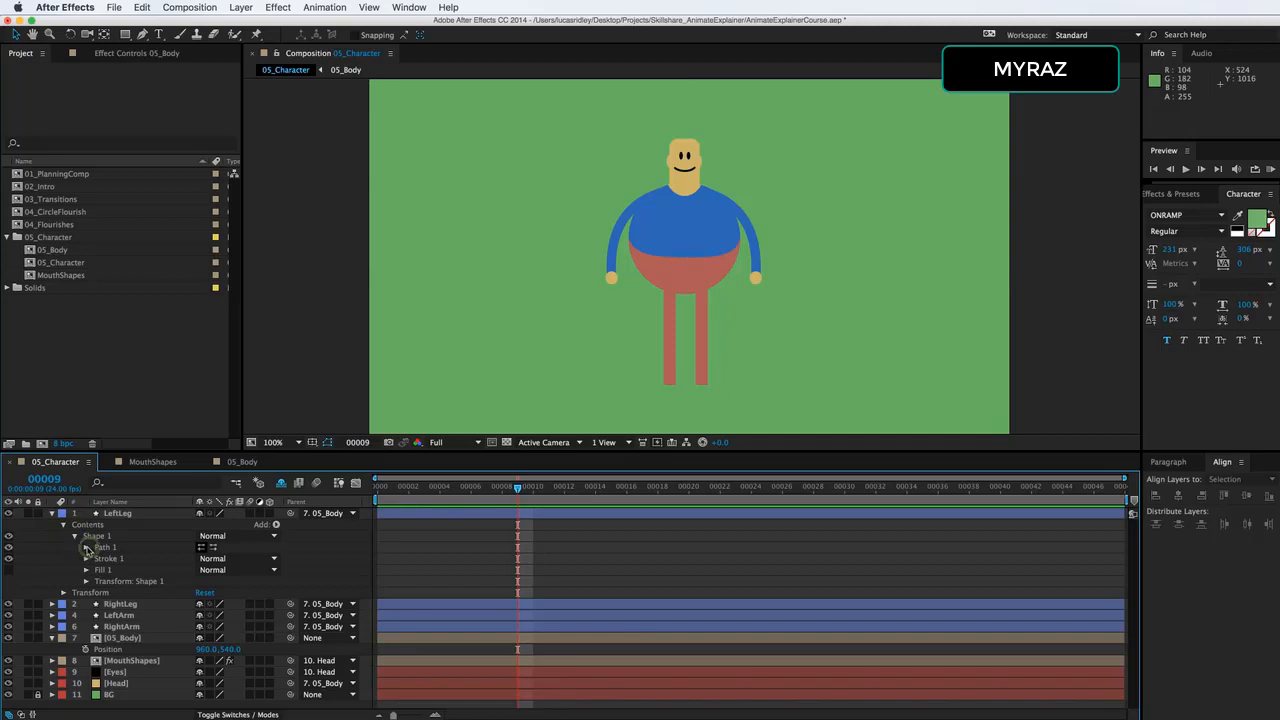
click(86, 547)
click(110, 559)
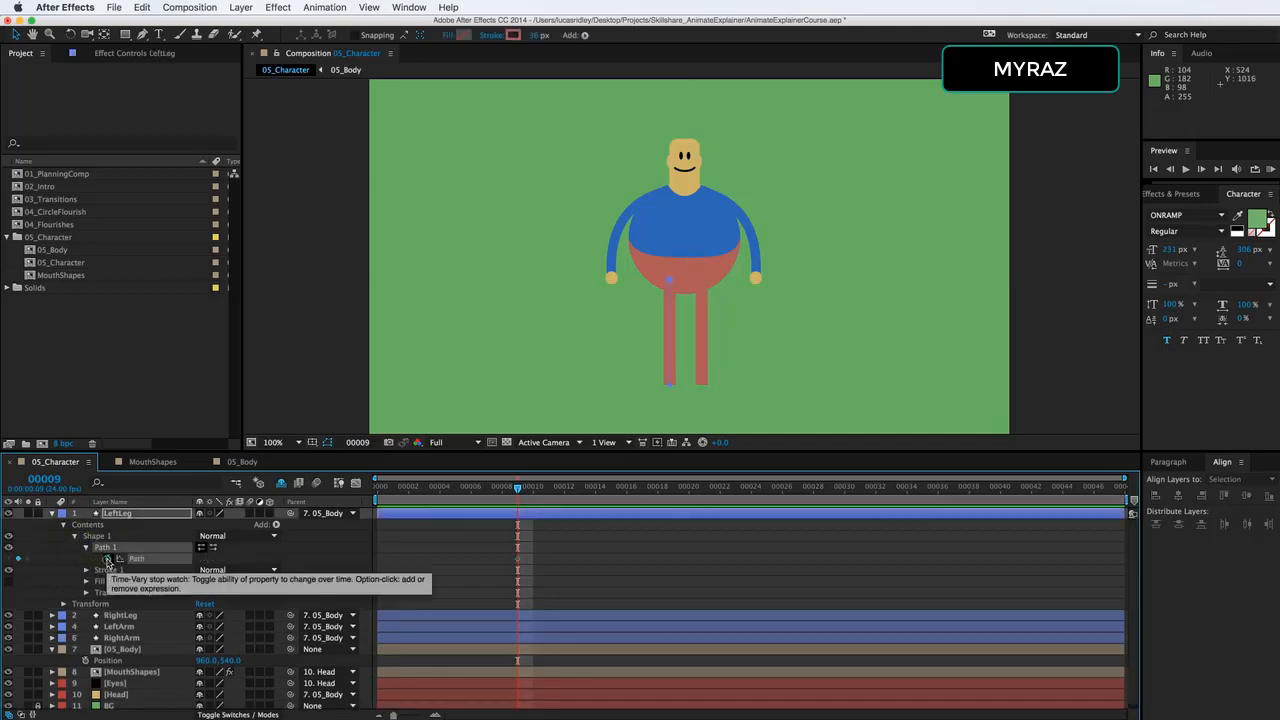
Start keyframing the Path property of RightLeg's Shape 1 at frame 9.
click(52, 616)
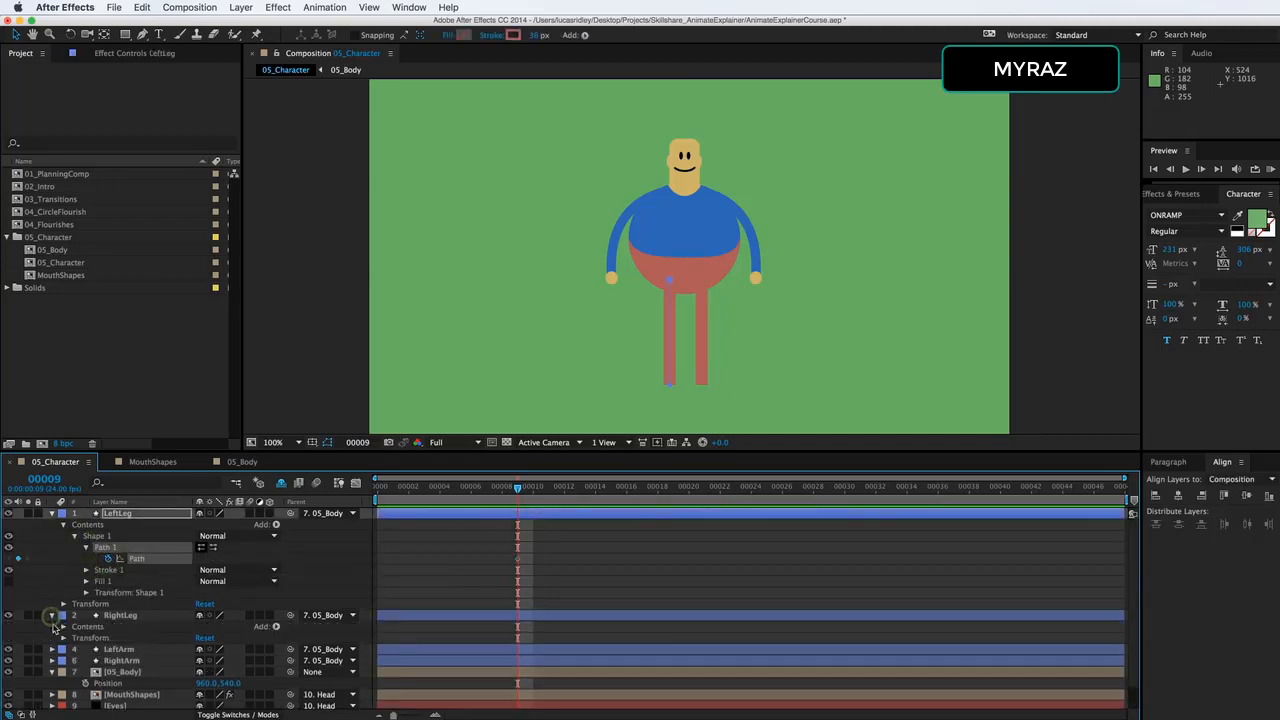
click(63, 627)
click(75, 638)
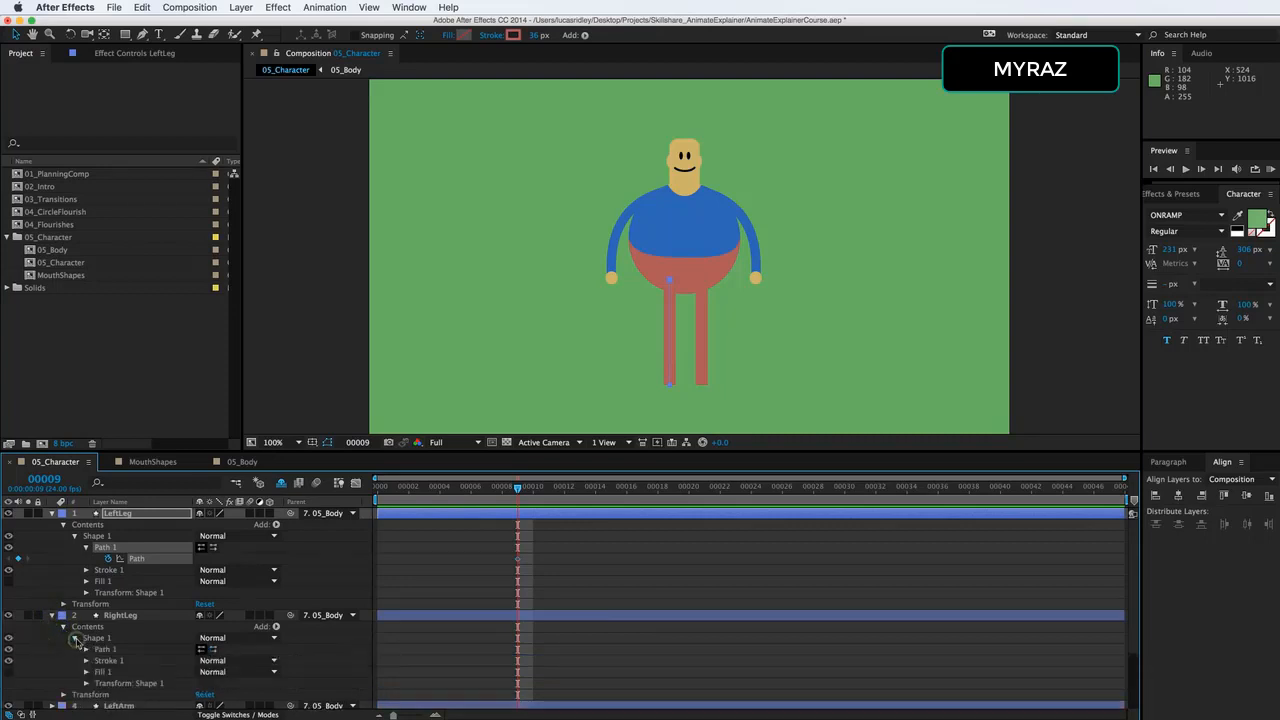
click(86, 661)
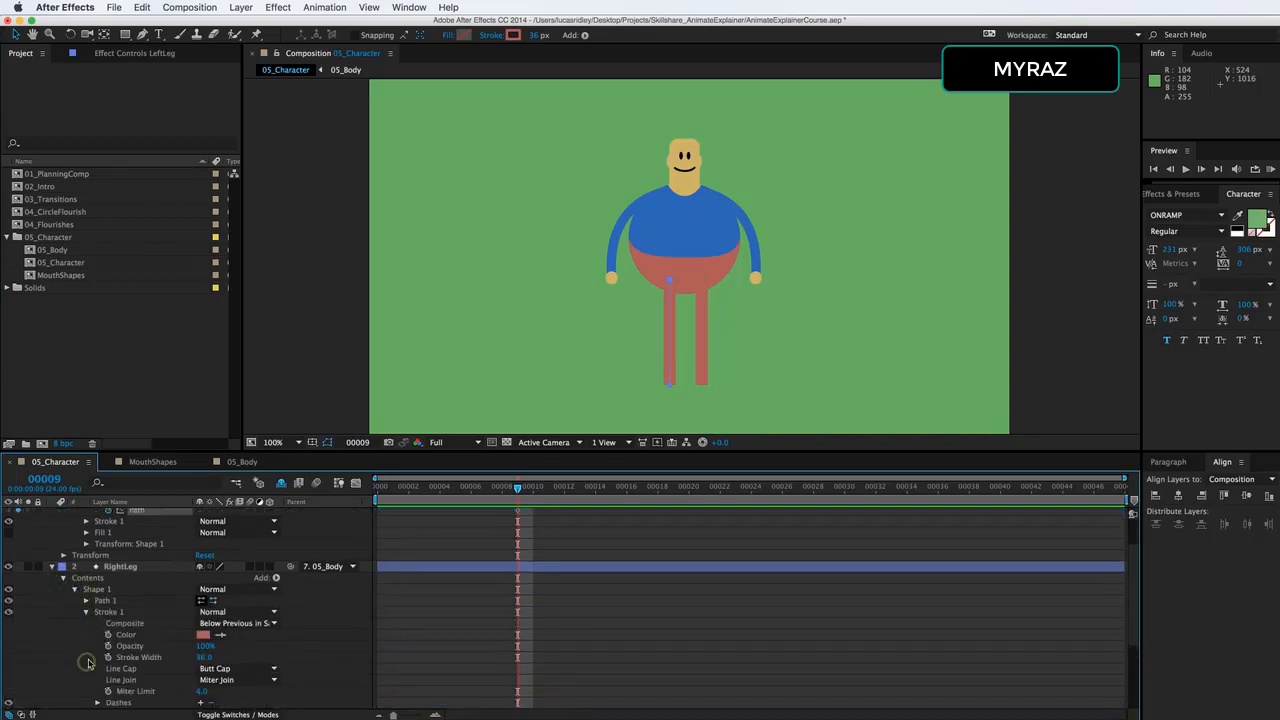
click(86, 611)
click(86, 600)
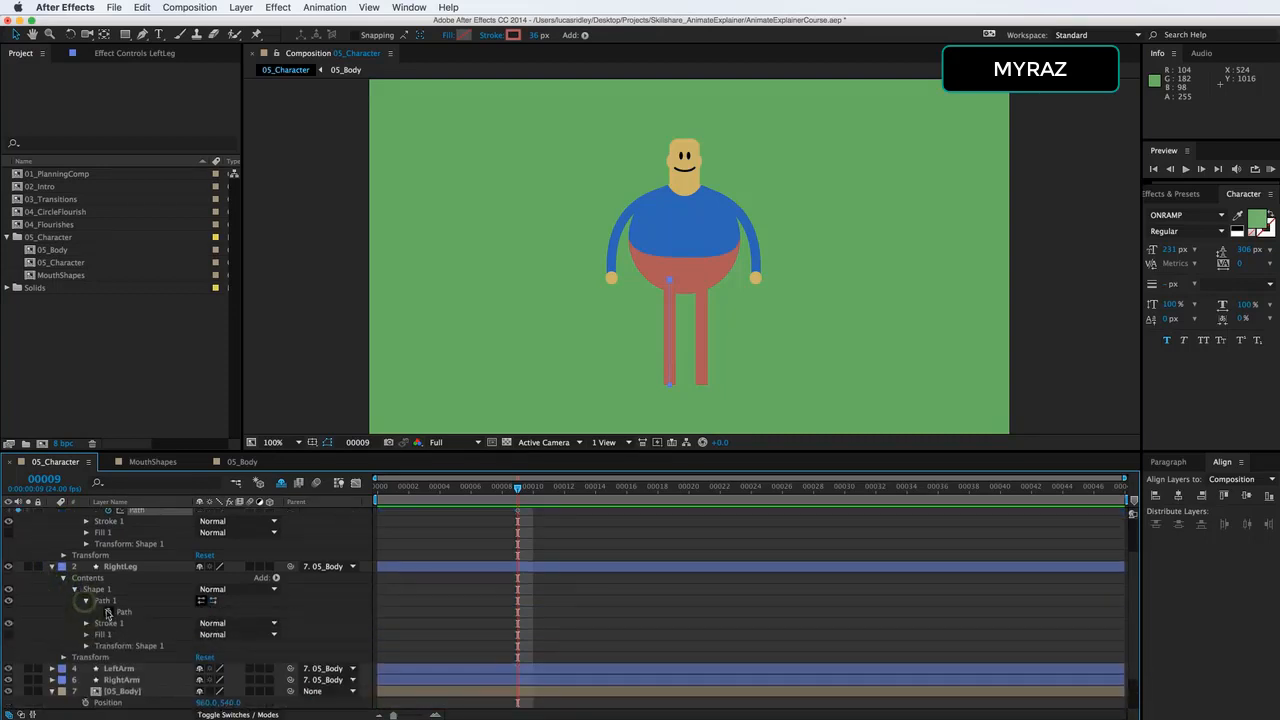
click(108, 611)
scroll(75, 614, down, 3)
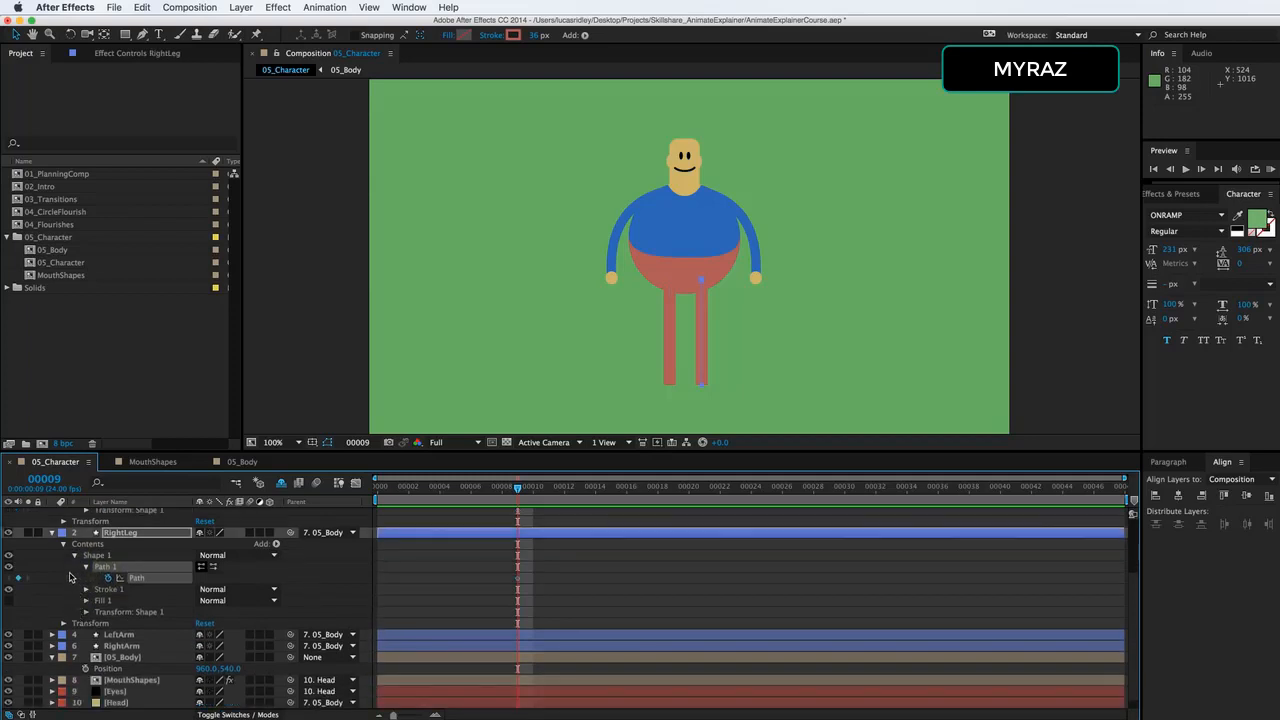
Start keyframing the LeftArm path at frame 9 and collapse that layer's contents.
click(52, 634)
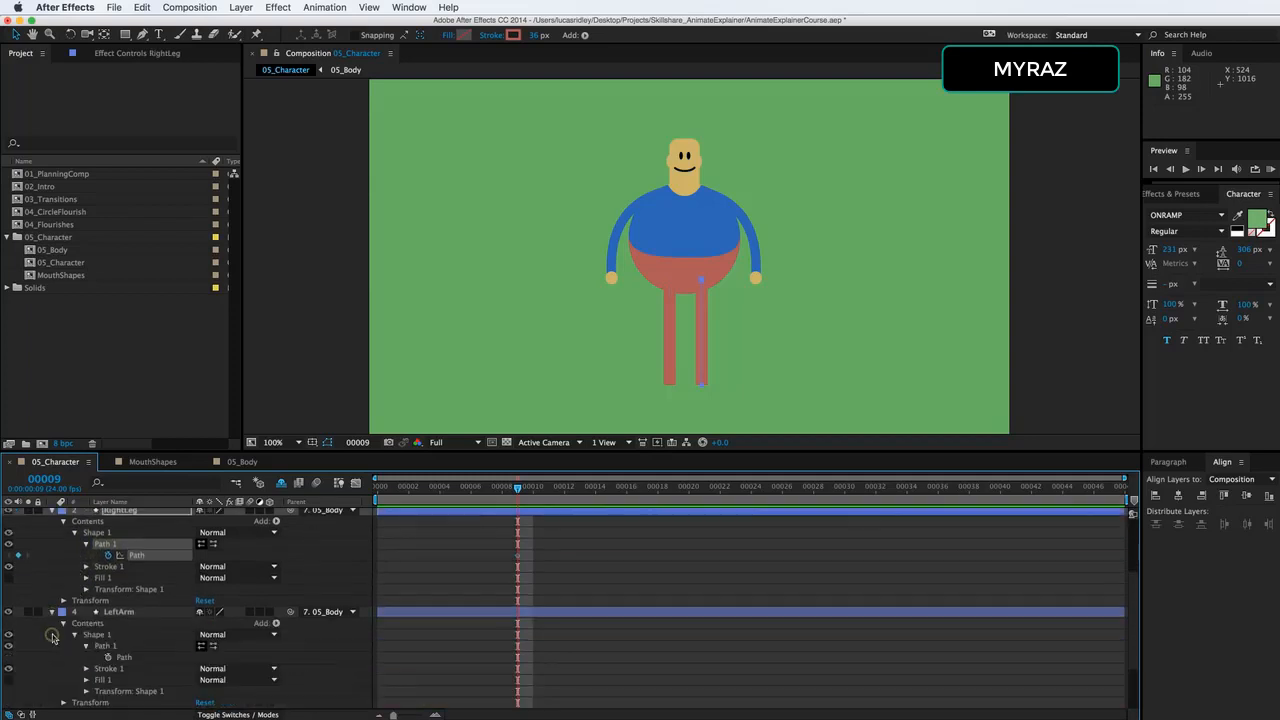
click(106, 657)
click(63, 623)
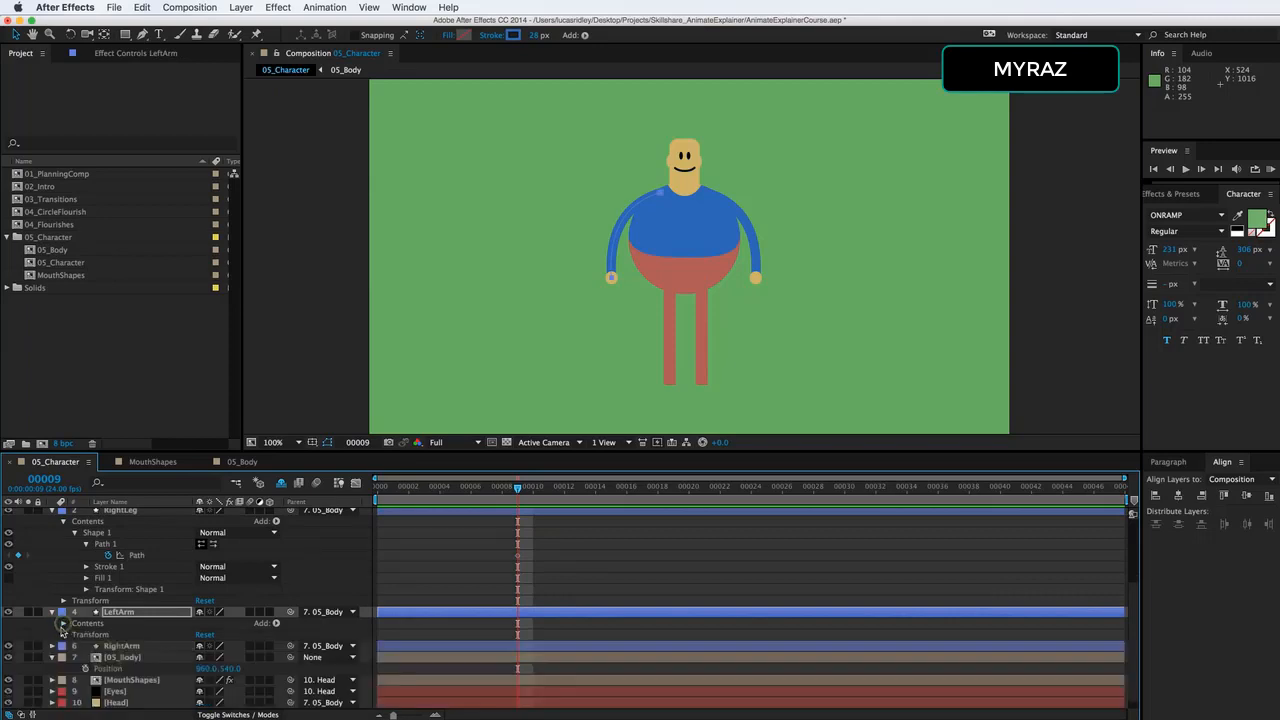
Start keyframing the Path property of RightArm's Shape 1 at frame 9.
click(52, 646)
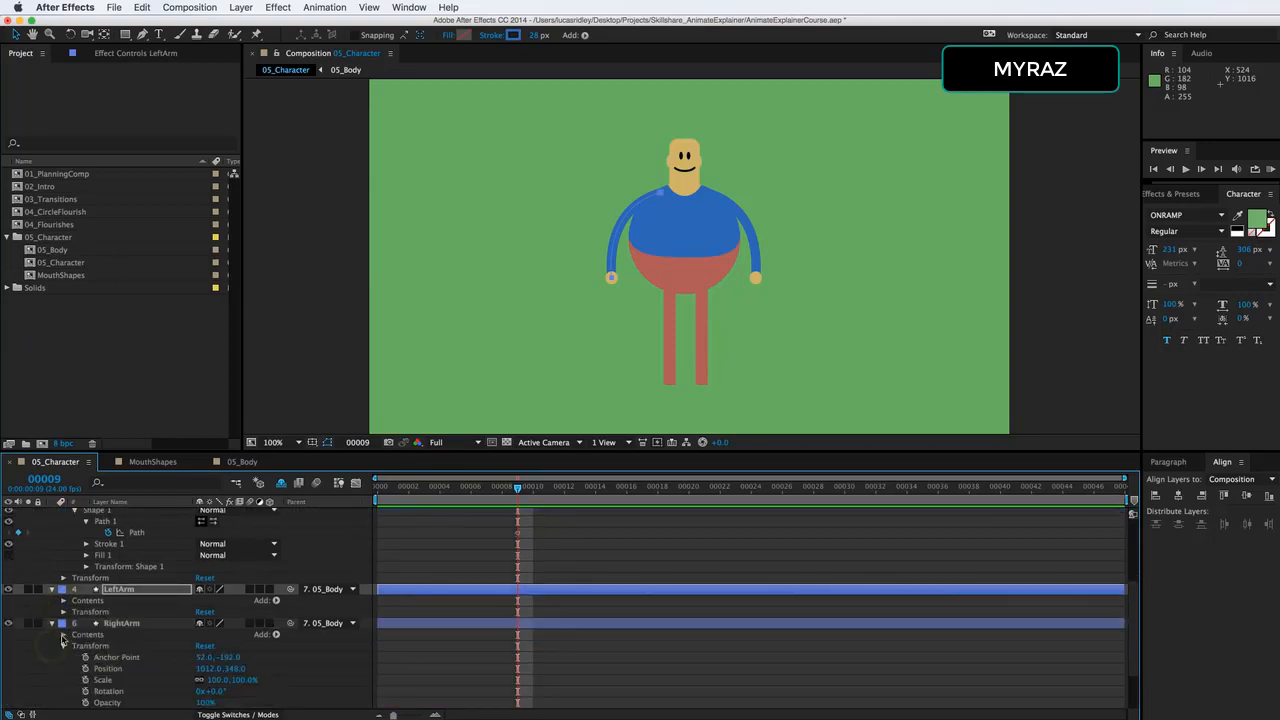
click(63, 635)
click(74, 646)
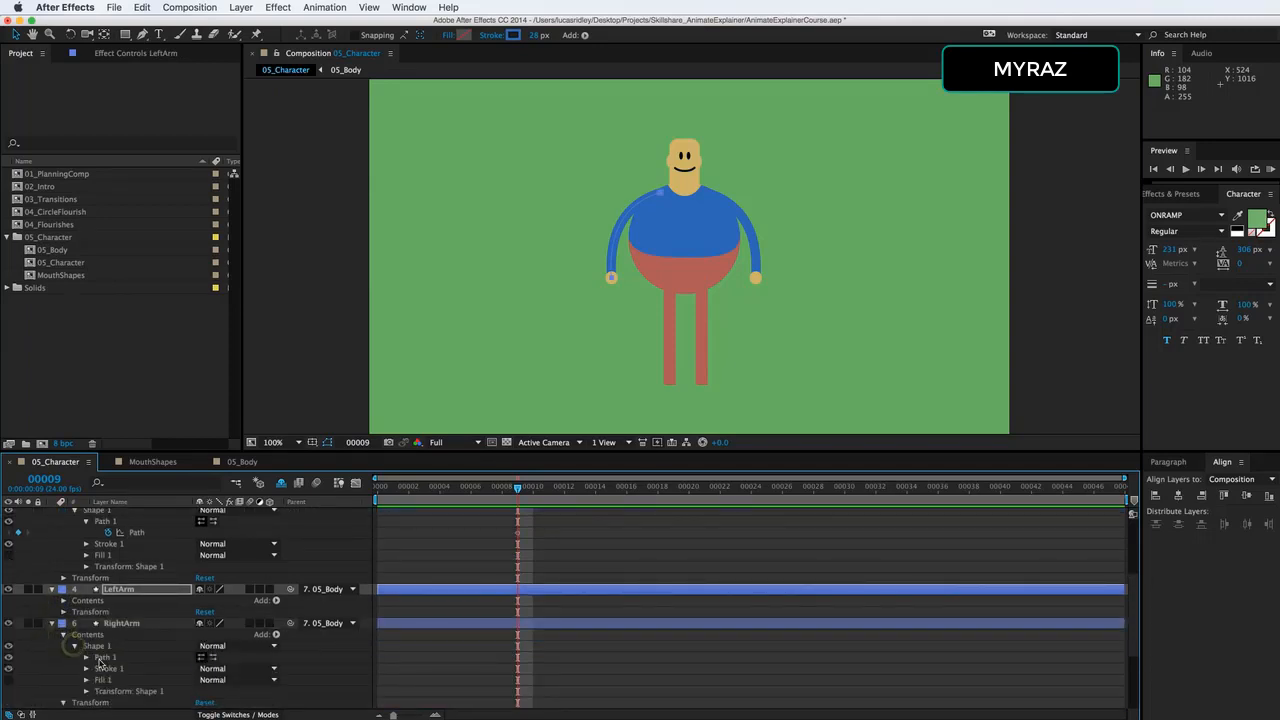
click(86, 657)
click(116, 668)
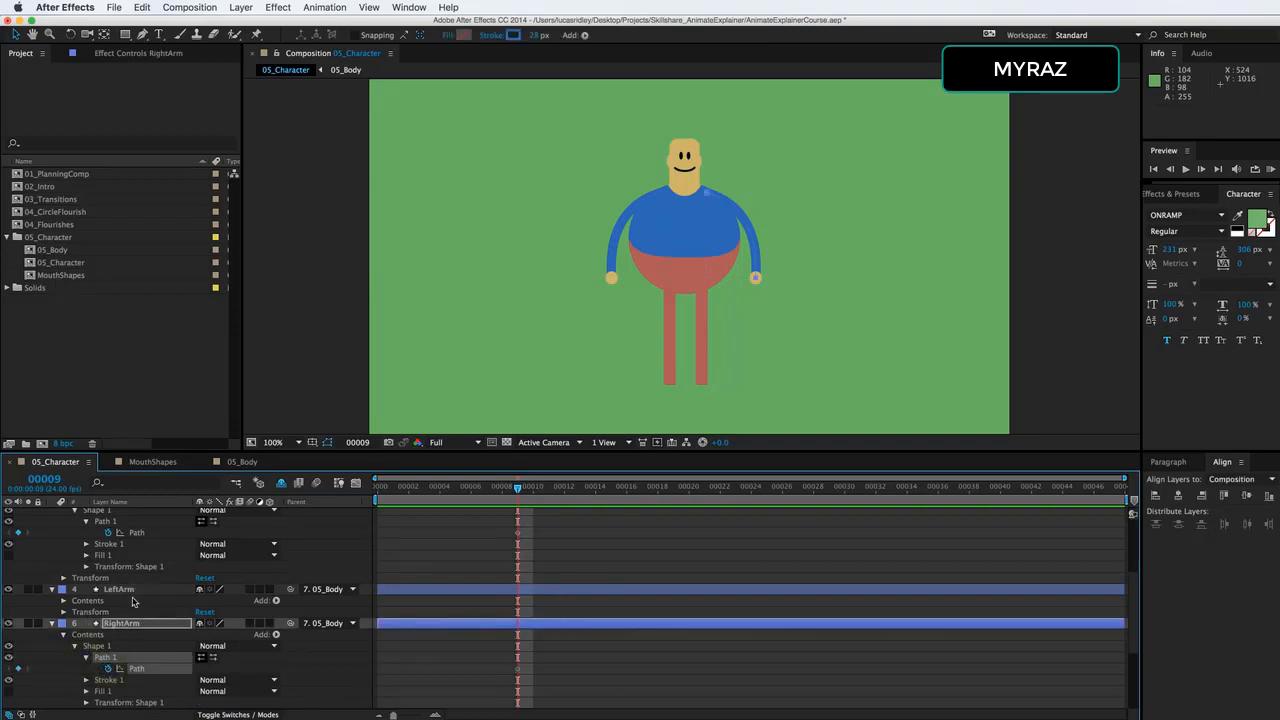
Select all four arm and leg layers, collapse them, and reveal only their keyframed Path properties.
click(130, 624)
scroll(135, 605, up, 5)
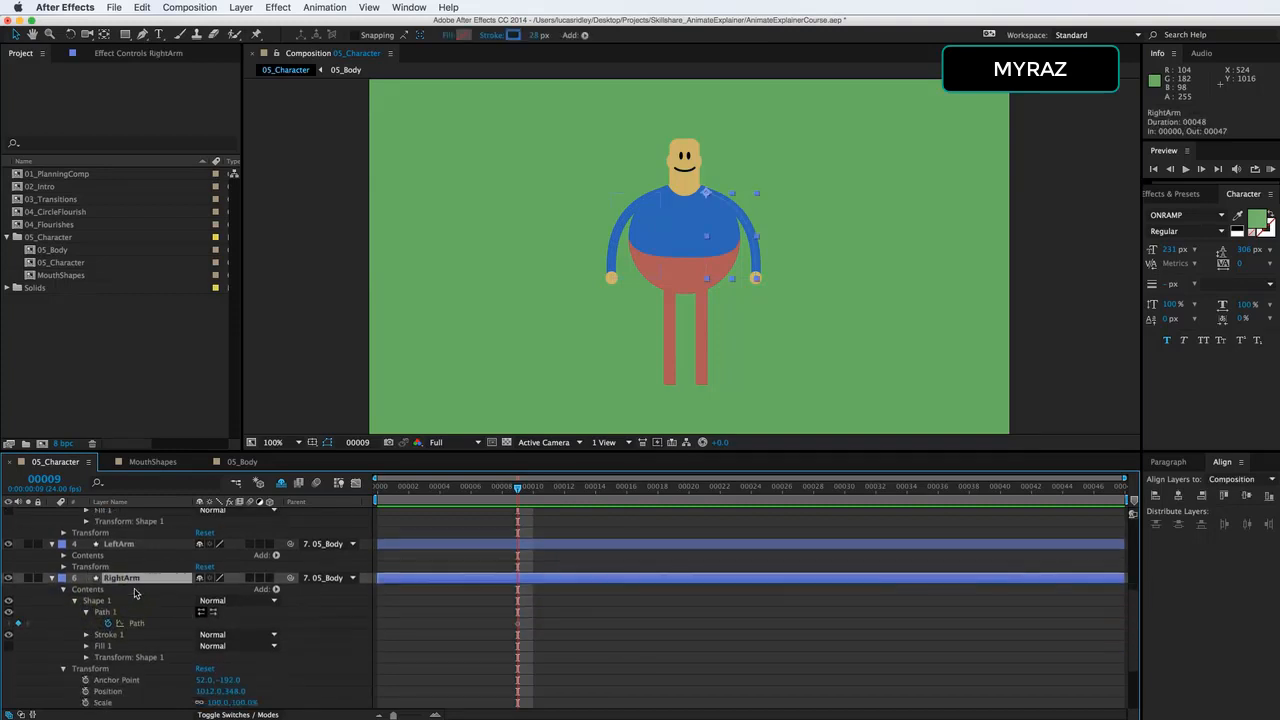
scroll(137, 593, up, 2)
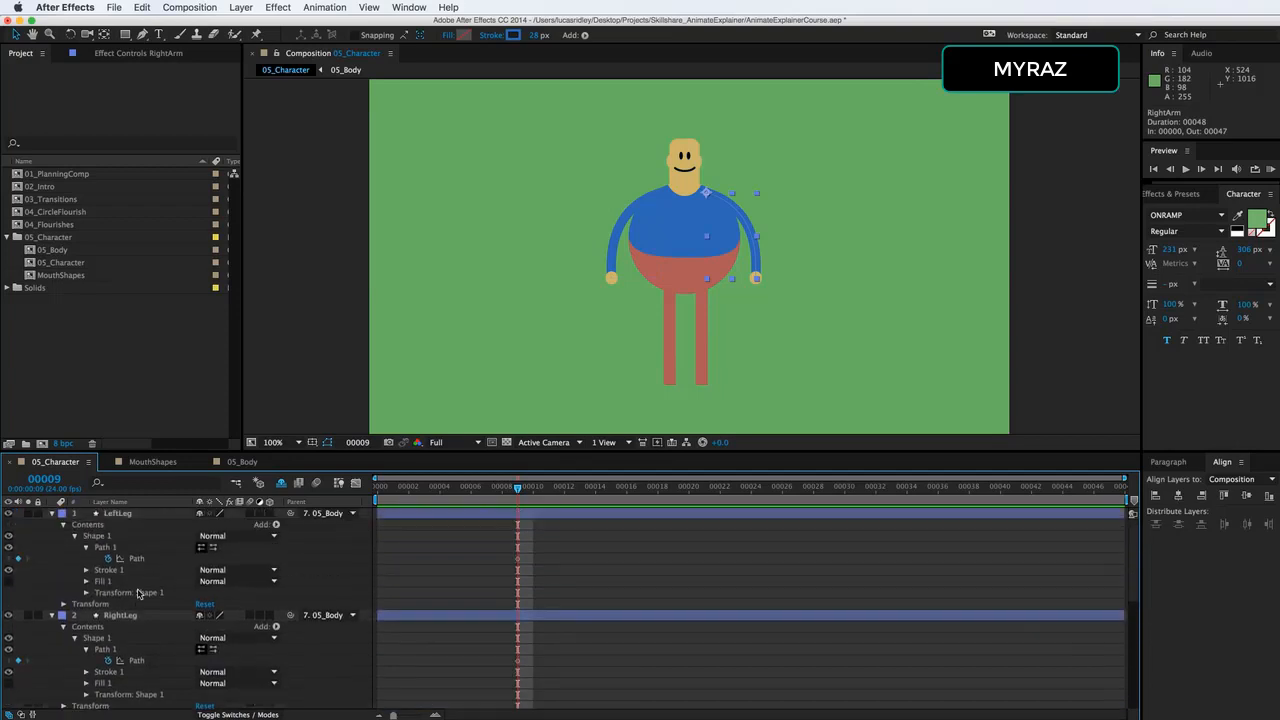
shift+click(118, 513)
click(52, 514)
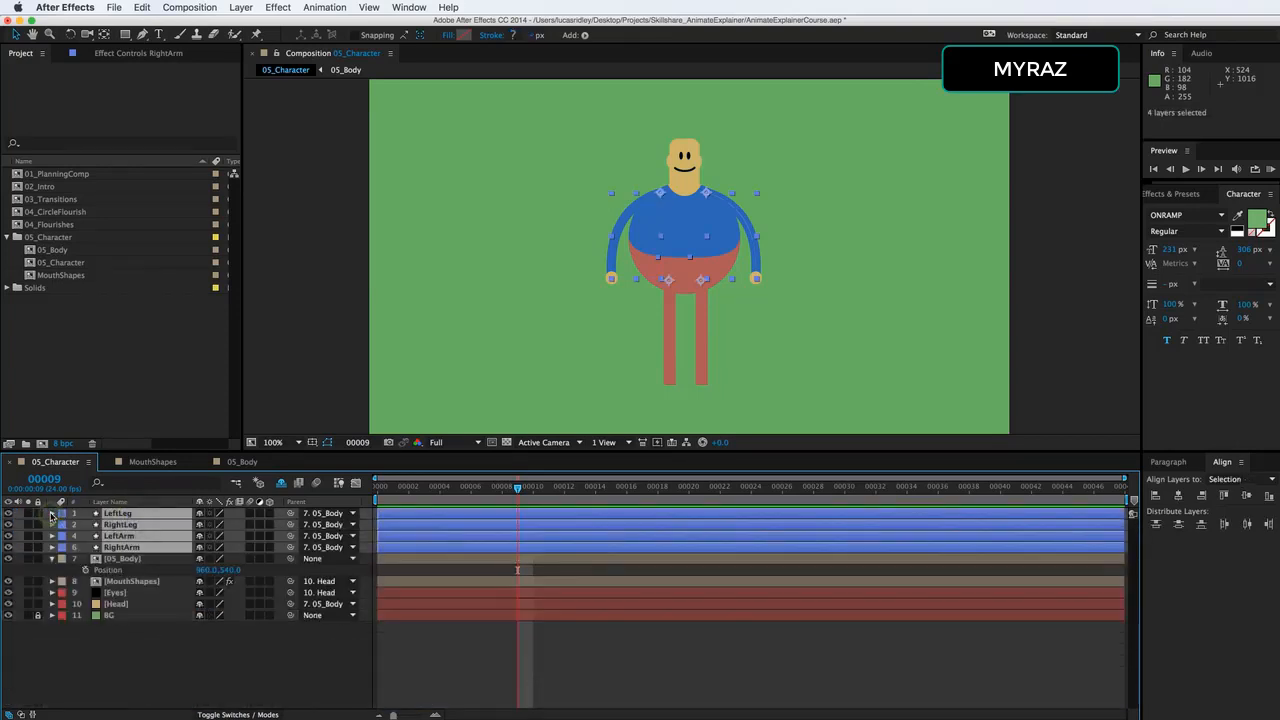
key(u)
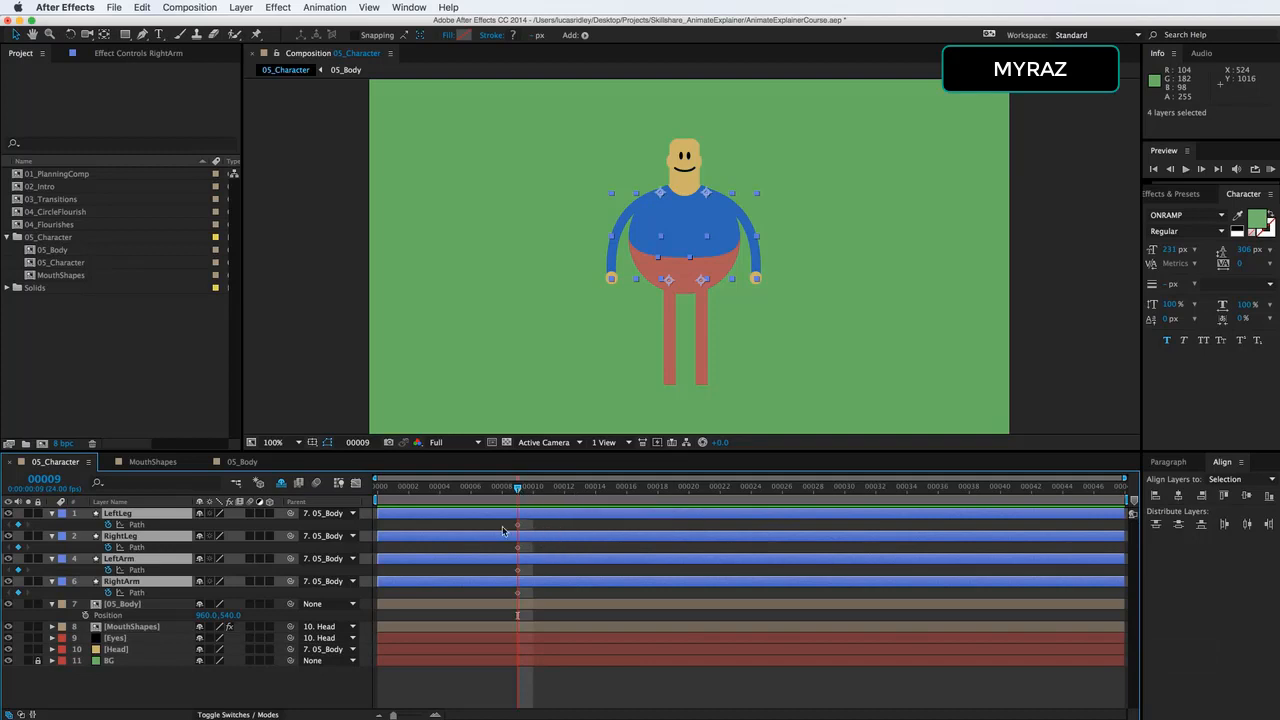
Go to frame 30 and try pasting copies of all four limbs' Path keyframes at once, then undo the paste.
drag(484, 508, 523, 601)
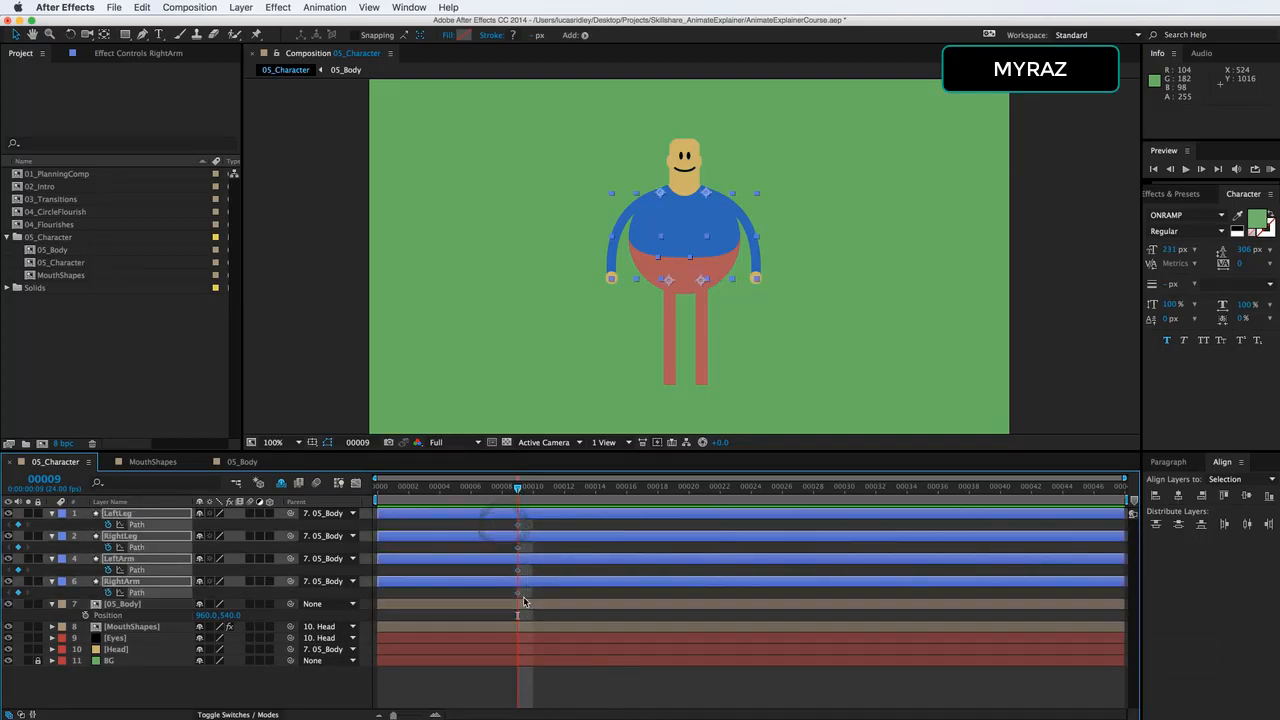
key(super+c)
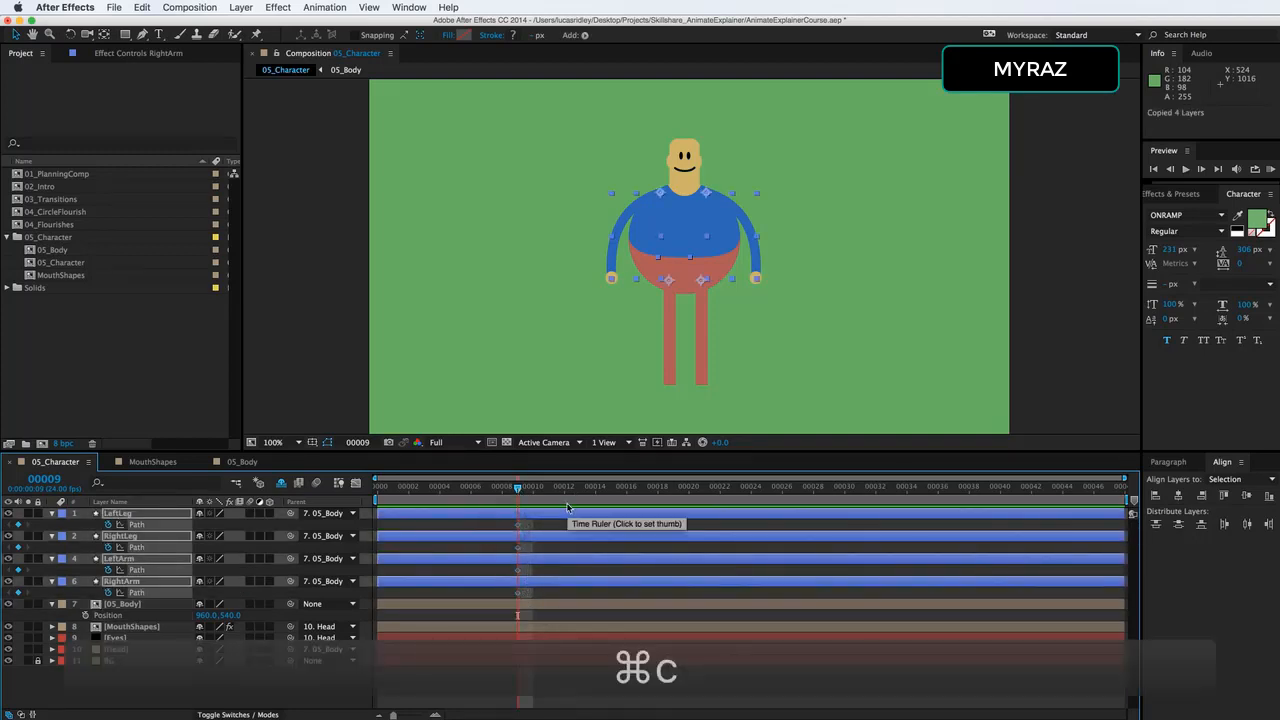
drag(570, 490, 840, 500)
key(super+v)
key(super+z)
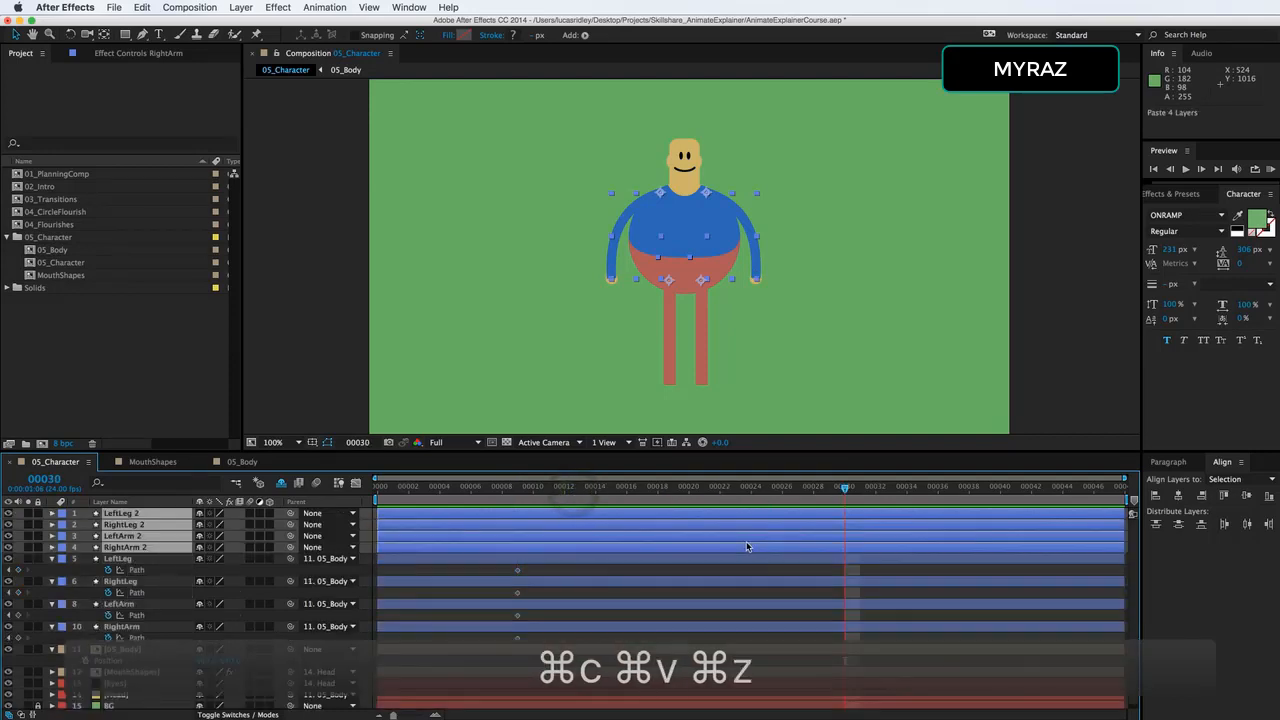
Copy the LeftLeg and RightLeg Path keyframes individually from frame 9 to frame 30.
click(514, 525)
key(super+c)
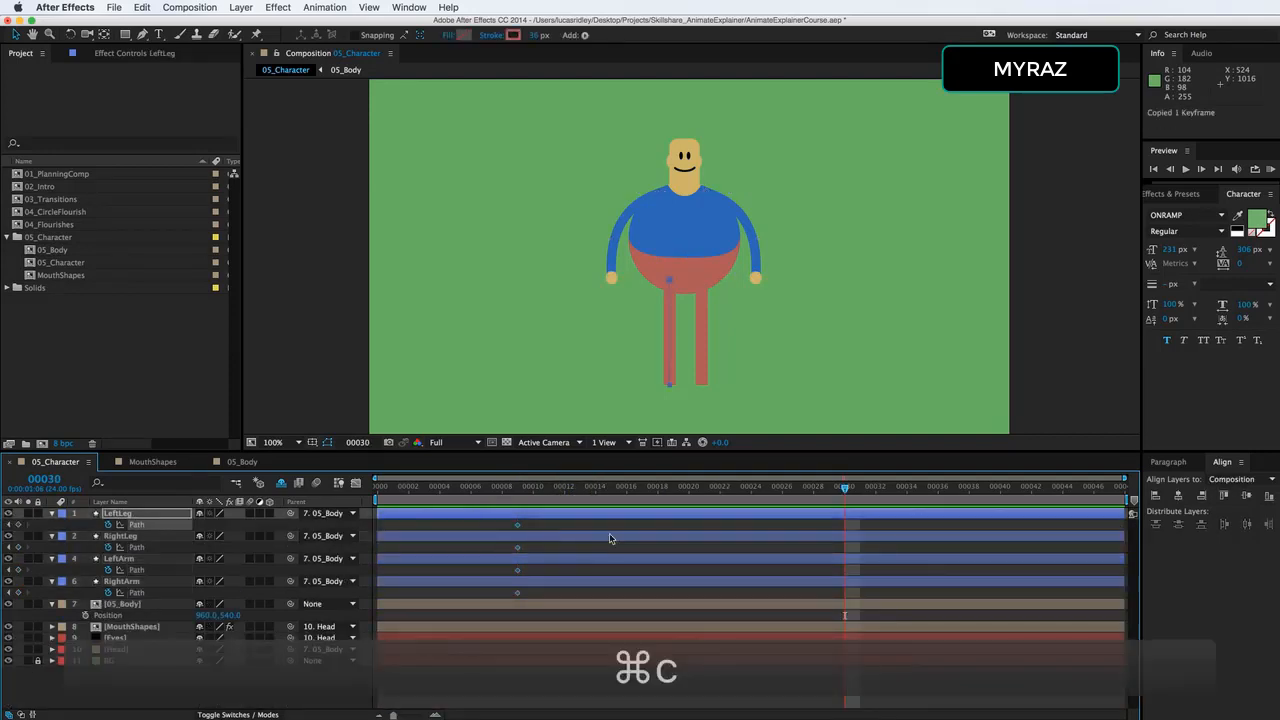
key(super+v)
click(517, 547)
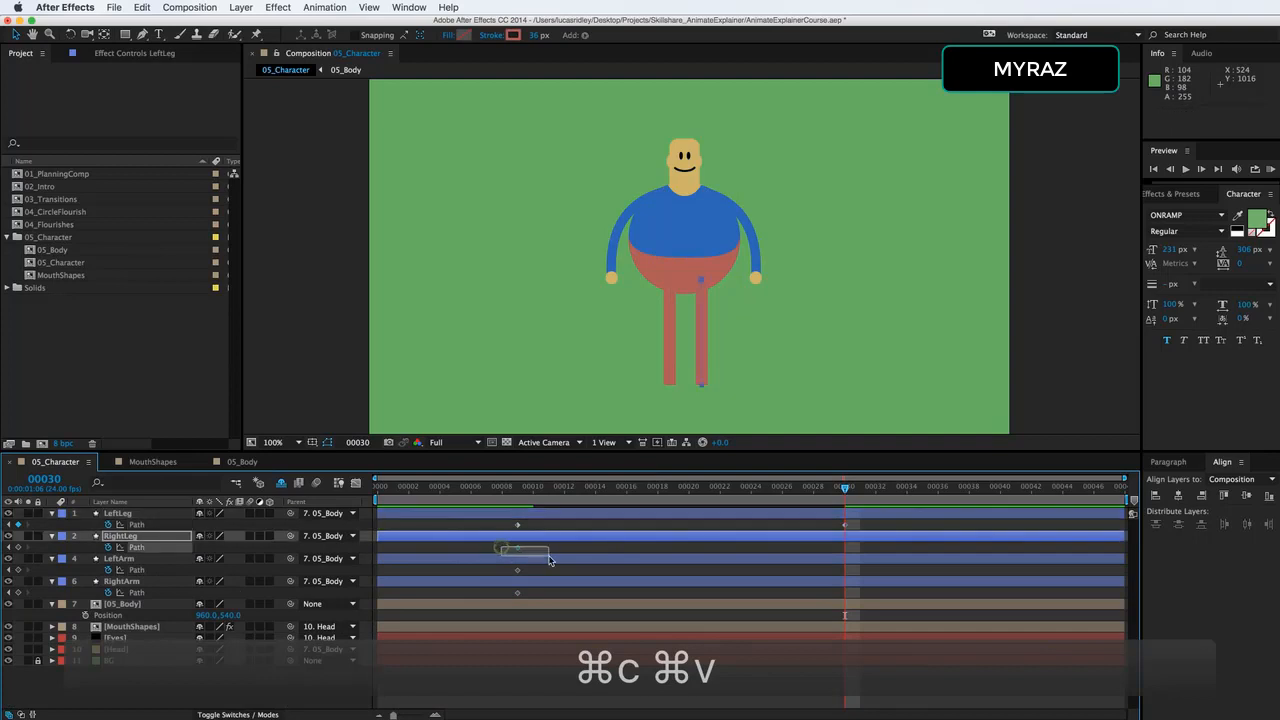
key(super+c)
key(super+v)
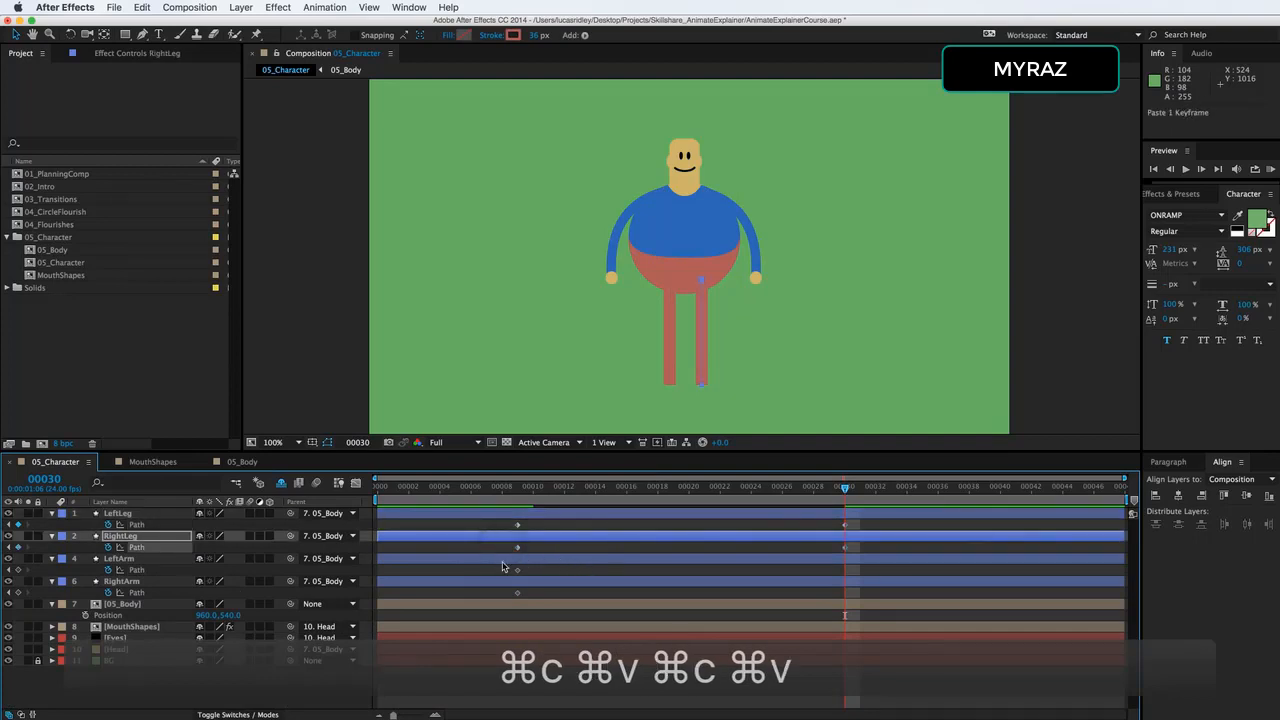
Paste a copy of LeftArm's frame 9 Path keyframe at frame 30, and copy RightArm's Path keyframe.
click(516, 570)
key(super+c)
key(super+v)
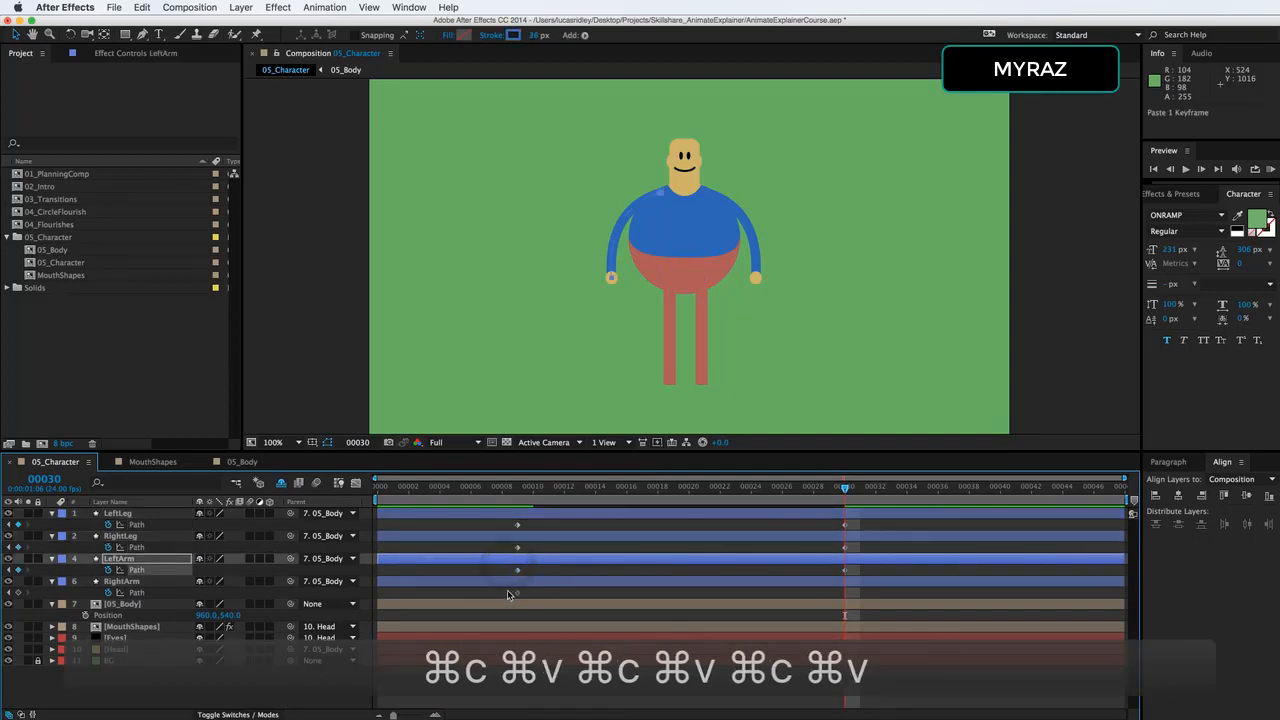
click(517, 593)
key(super+c)
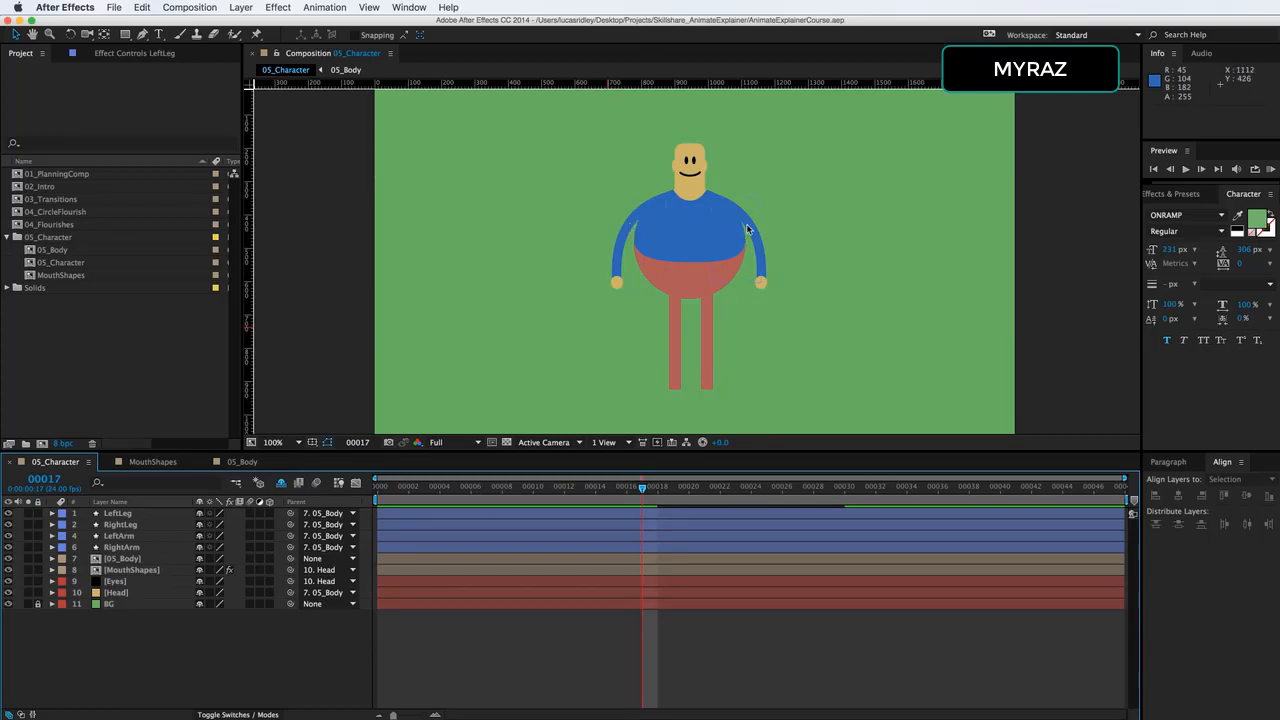
Reveal 05_Body's Position at frame 17, test the rig by moving the body, and undo the move.
click(128, 558)
key(p)
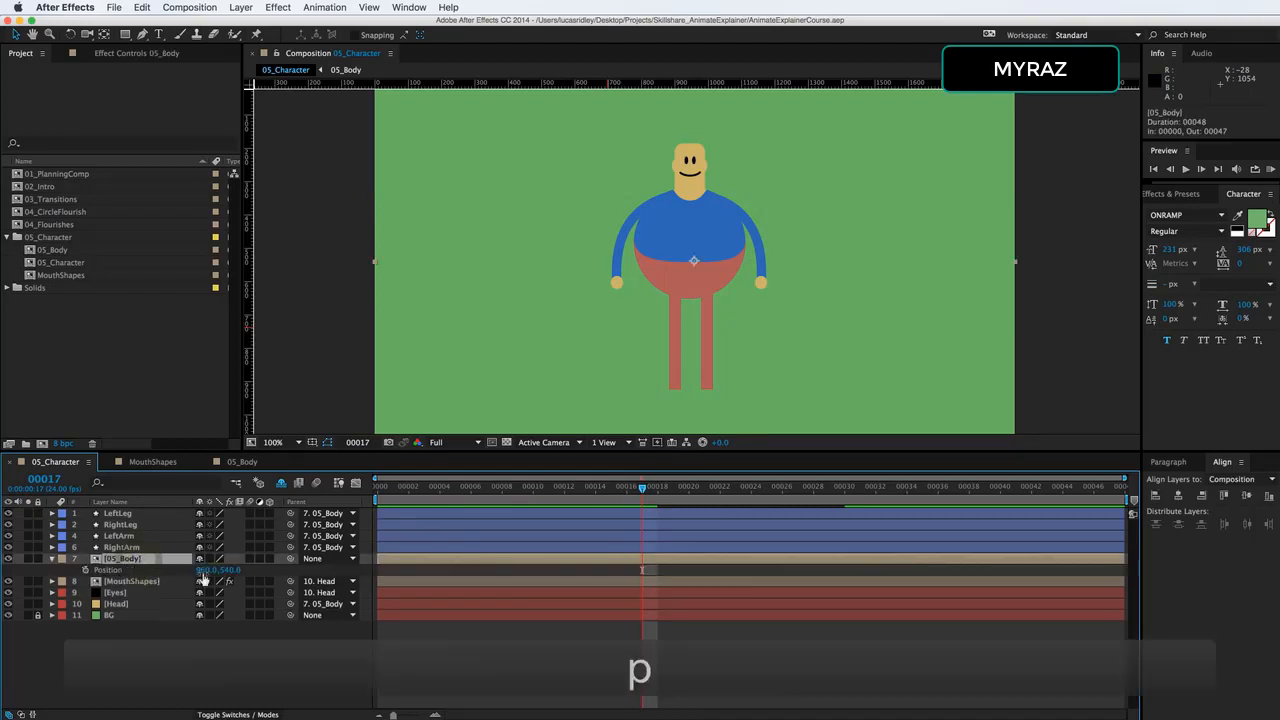
mouse_move(229, 570)
mouse_down()
mouse_move(150, 565)
mouse_move(204, 568)
mouse_up()
key(super+z)
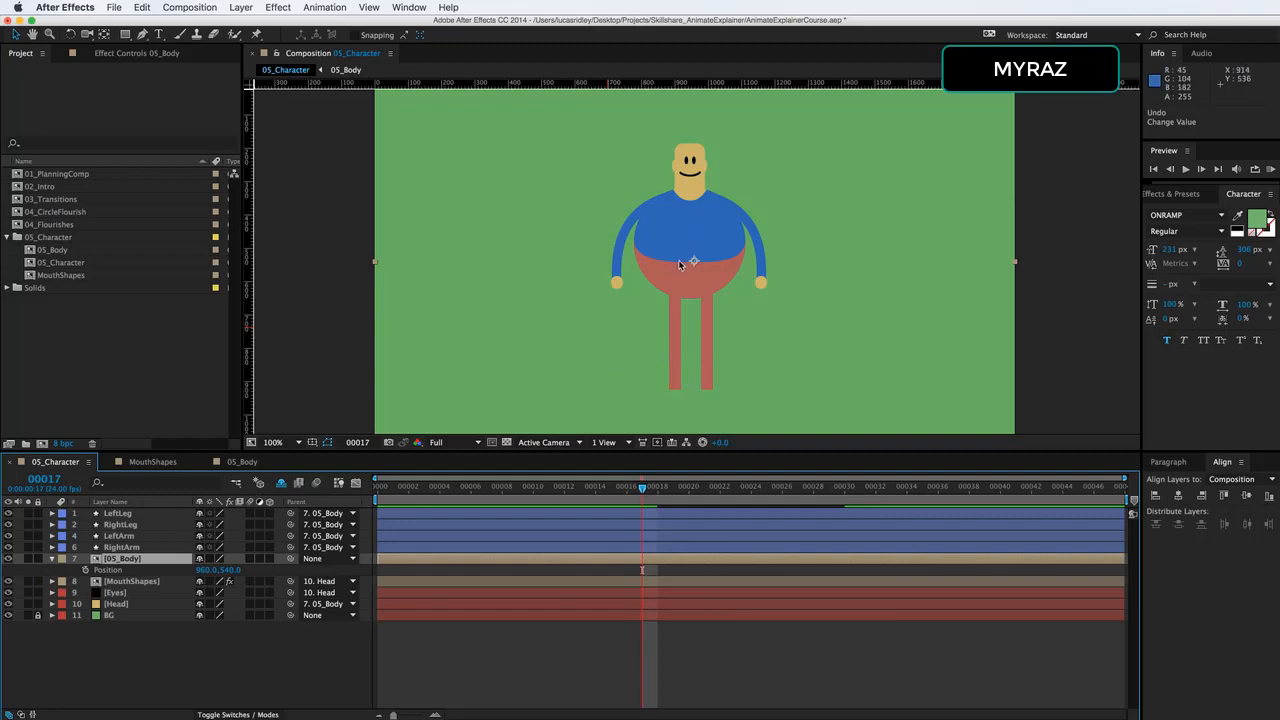
Create a Shoulder/Wrist hose with the RubberHose script, moving its wrist to about 1320, 836 and its shoulder end towards the character's shoulder.
click(421, 7)
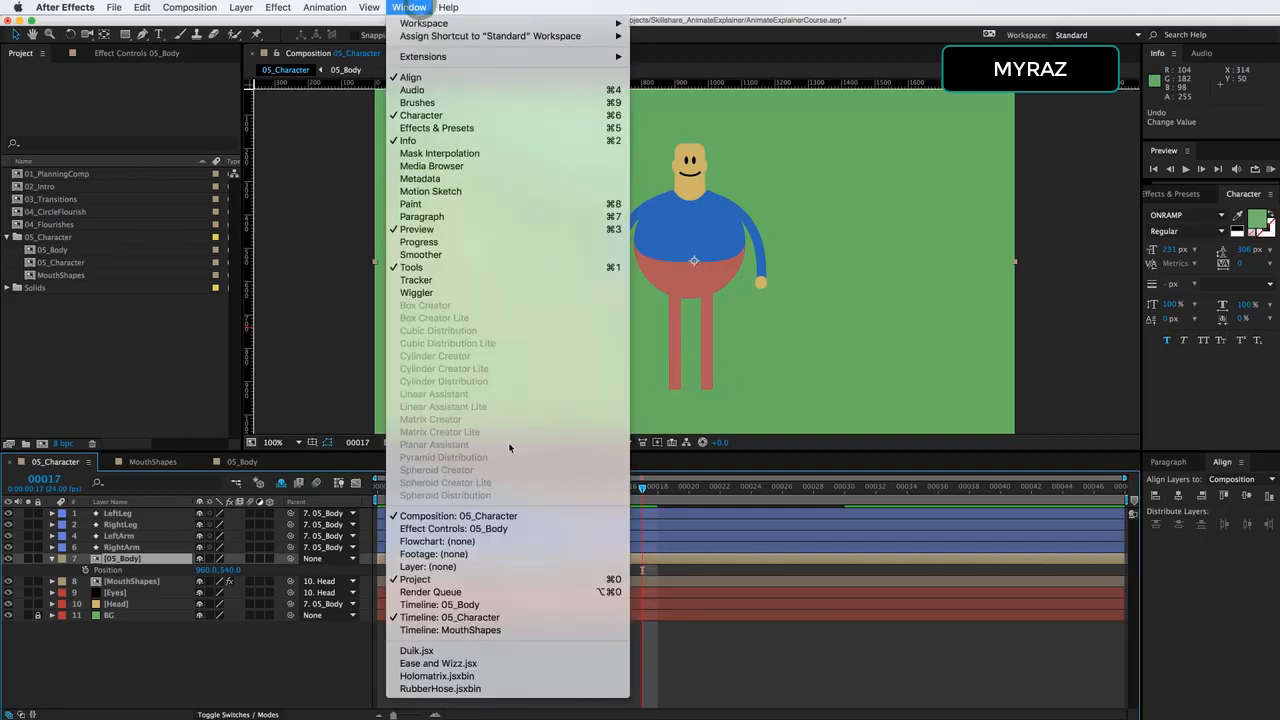
click(447, 690)
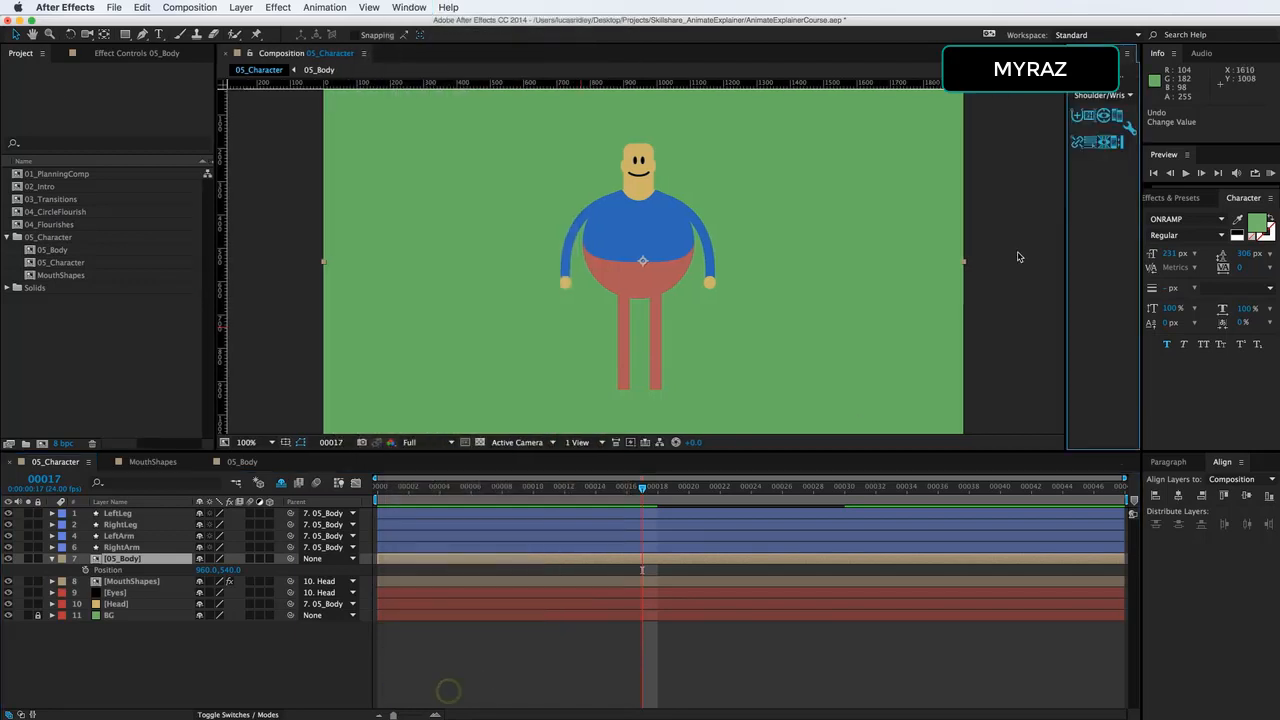
click(1084, 122)
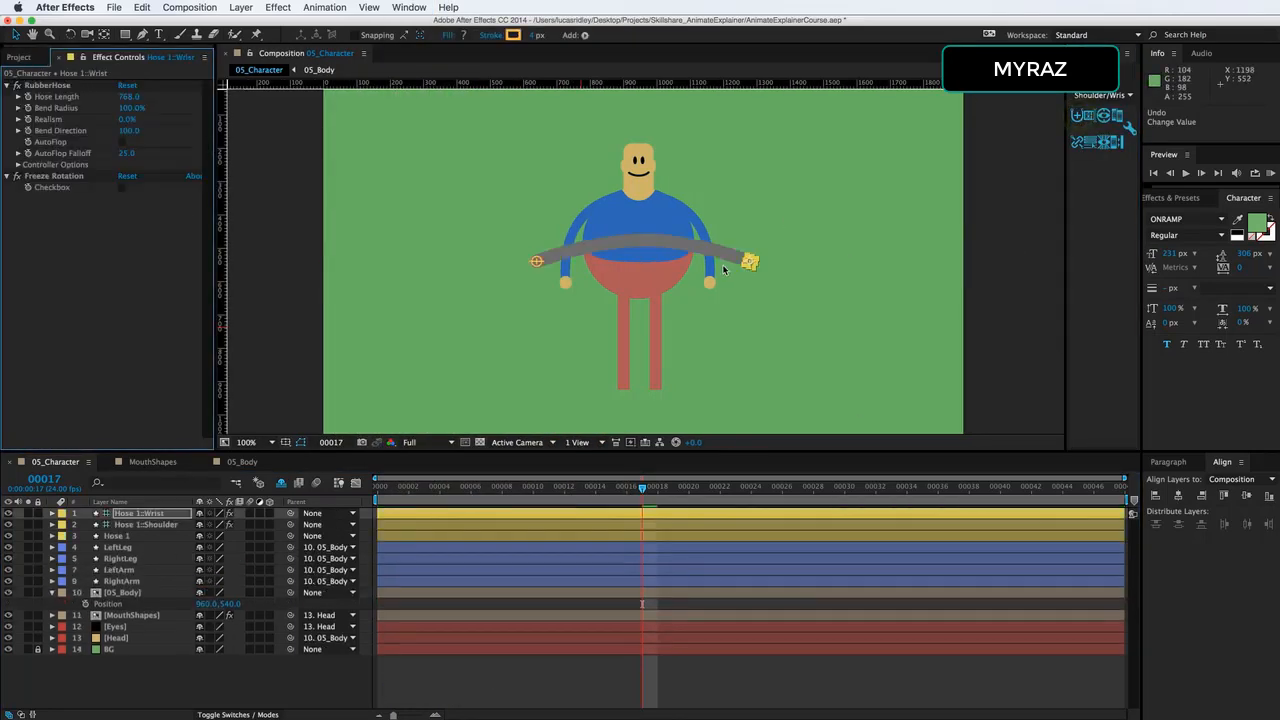
drag(751, 263, 763, 360)
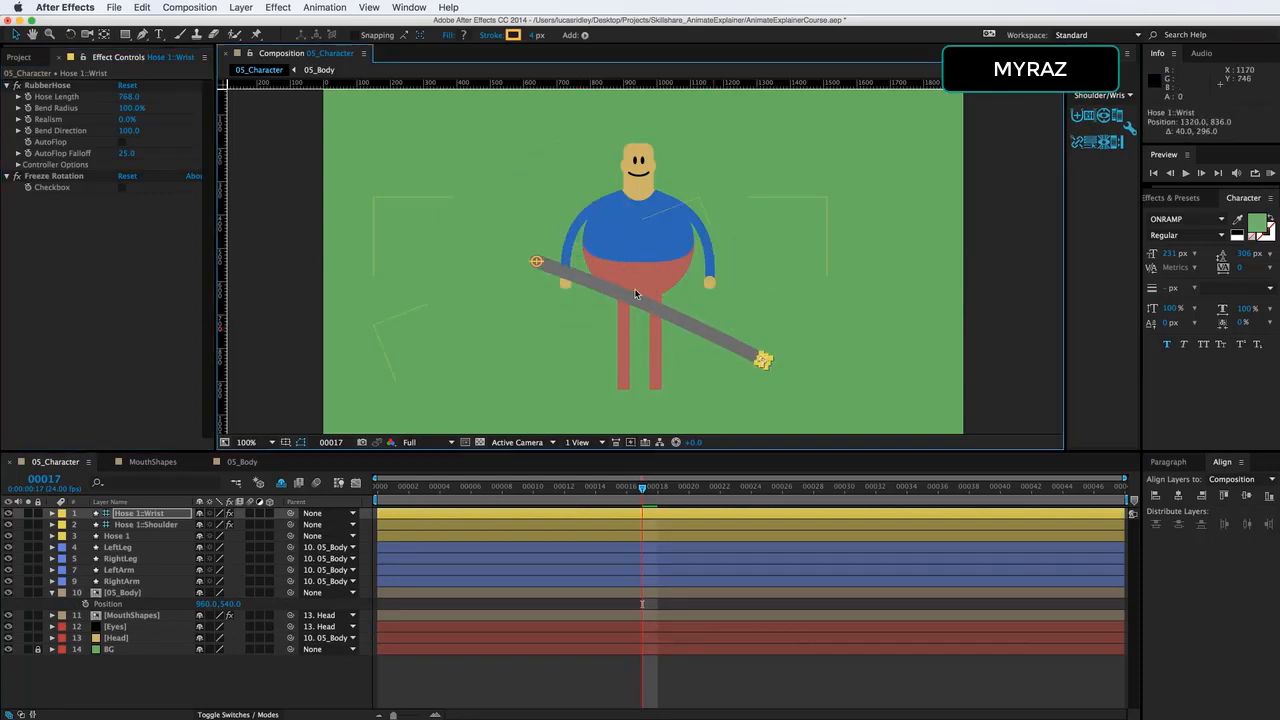
drag(540, 262, 661, 205)
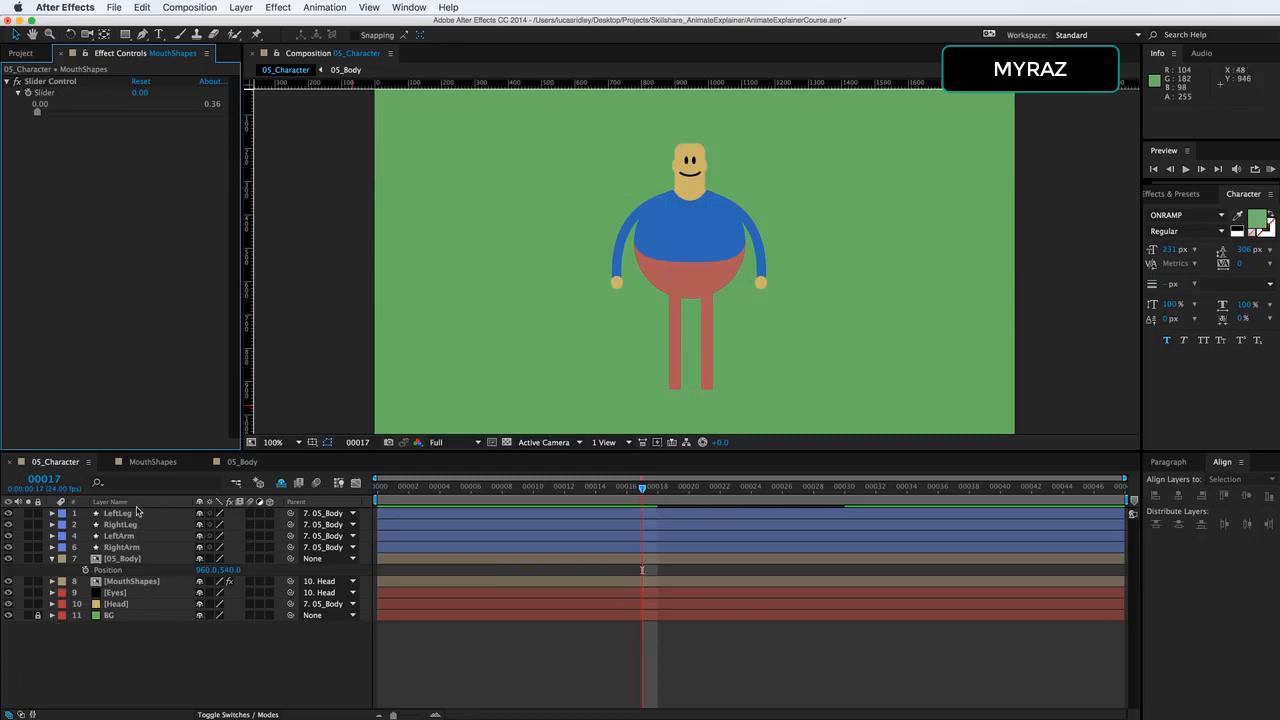
Try nudging 05_Body's vertical Position at frame 17, and undo the move.
click(124, 558)
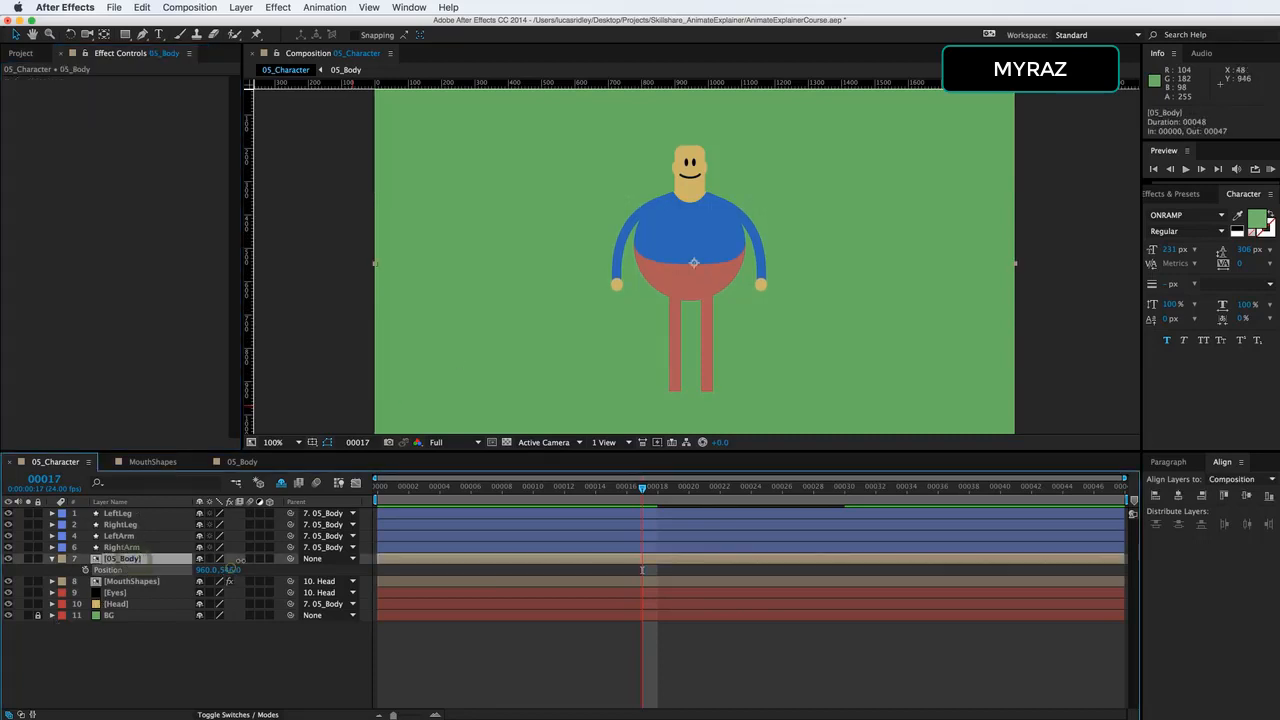
drag(240, 561, 237, 559)
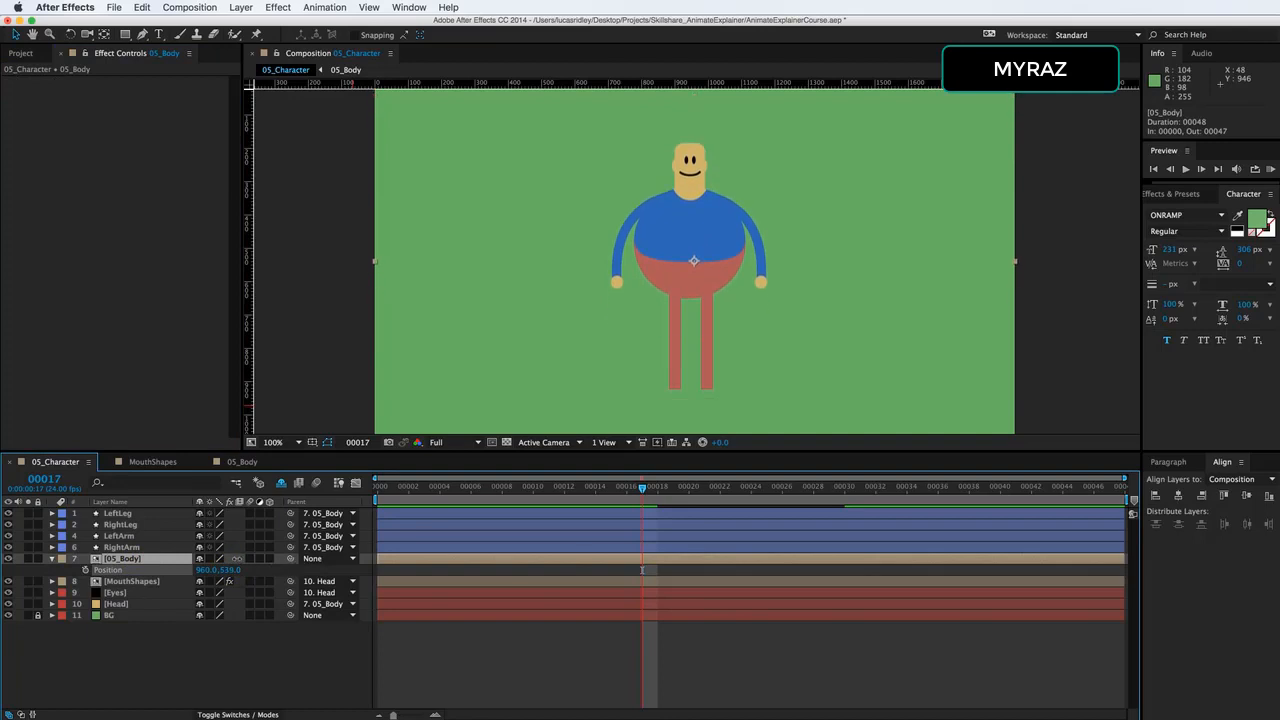
key(super+z)
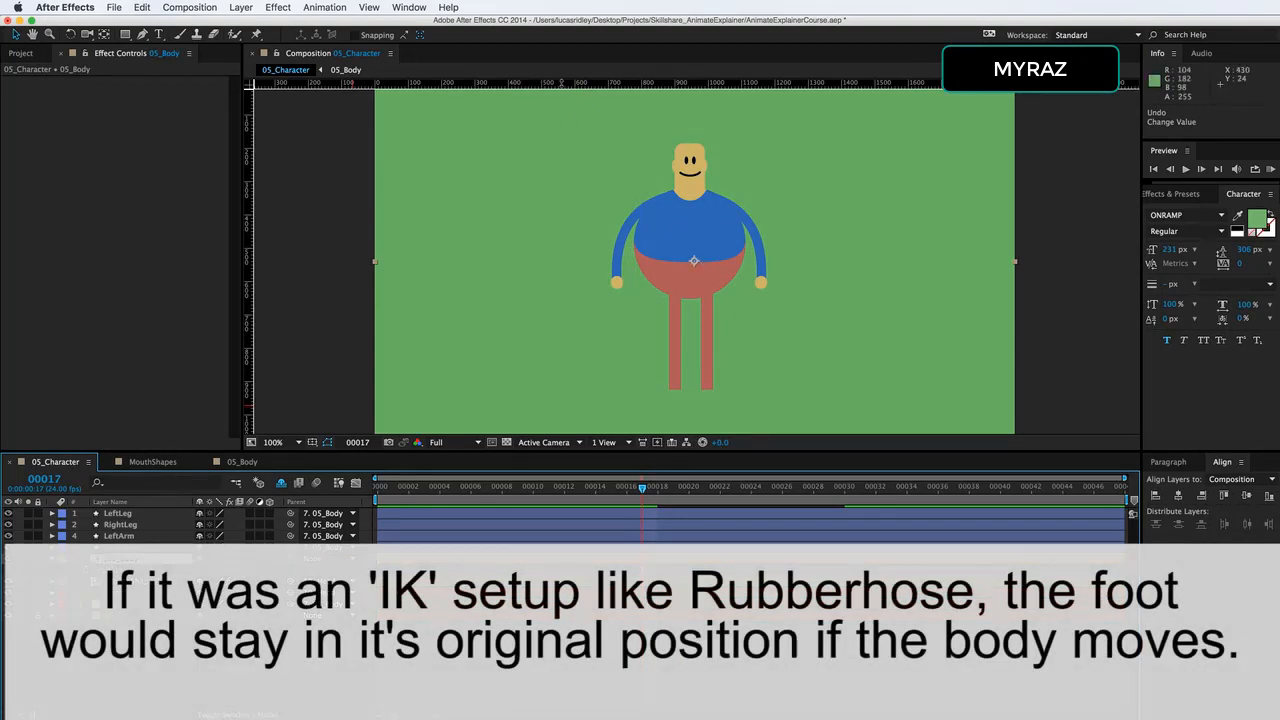
Mark the character's left foot with a horizontal guide at 924 and a vertical guide at 902.
drag(560, 83, 609, 389)
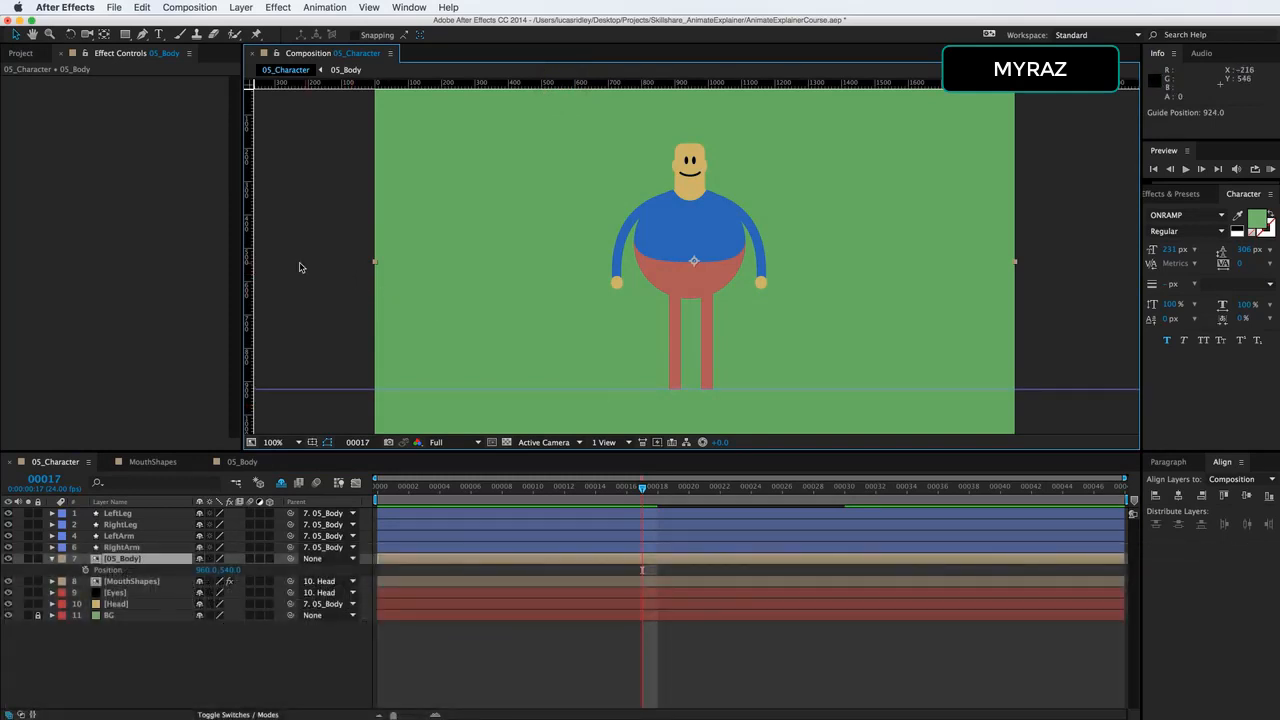
drag(250, 240, 563, 288)
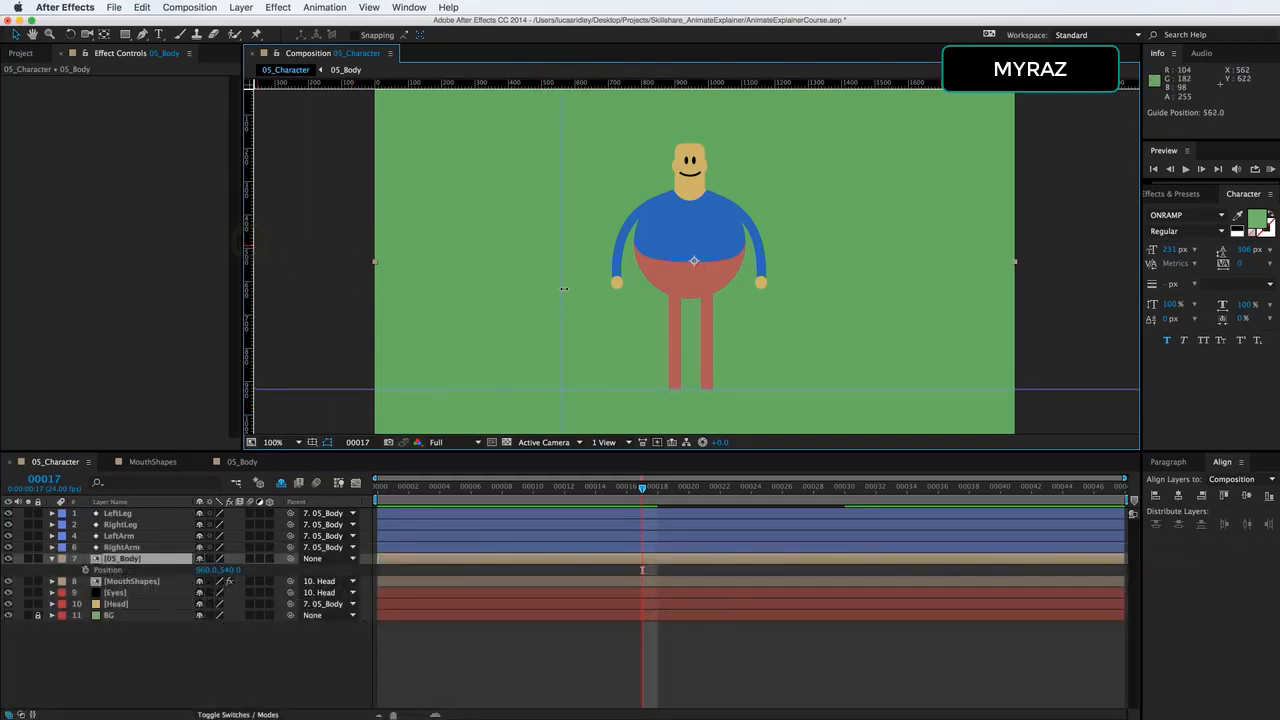
drag(655, 304, 675, 308)
click(370, 7)
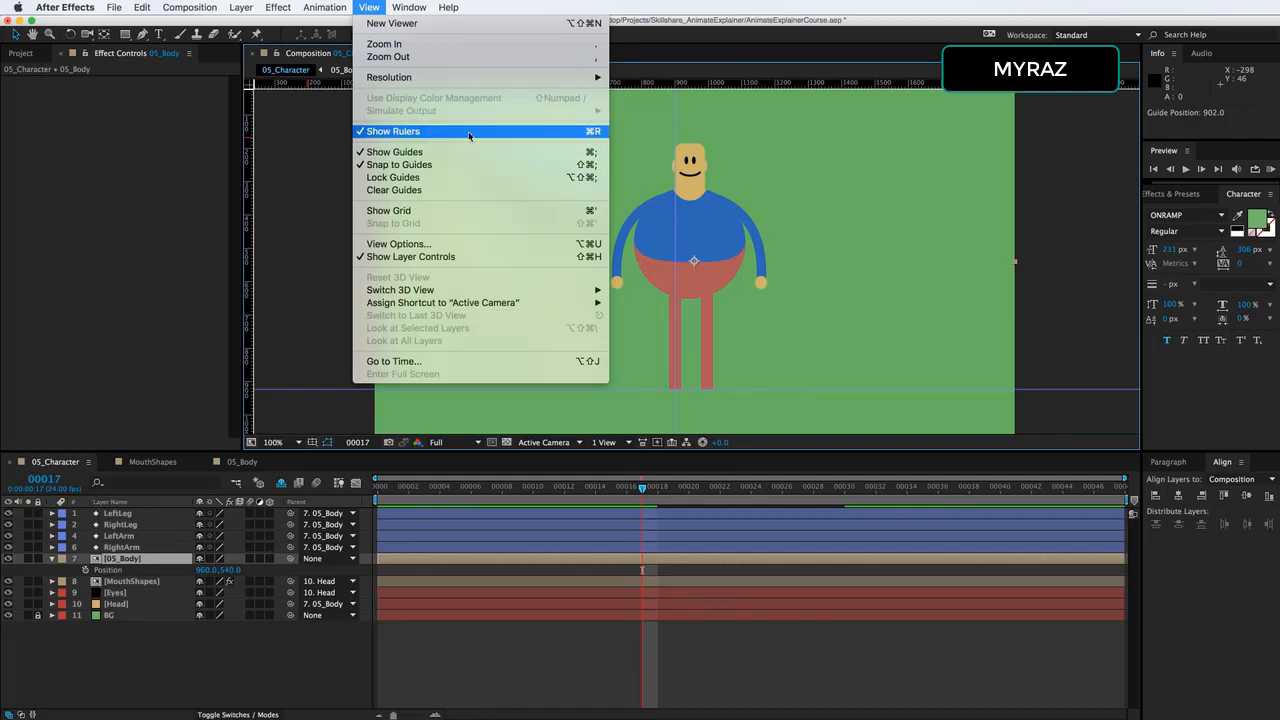
click(312, 168)
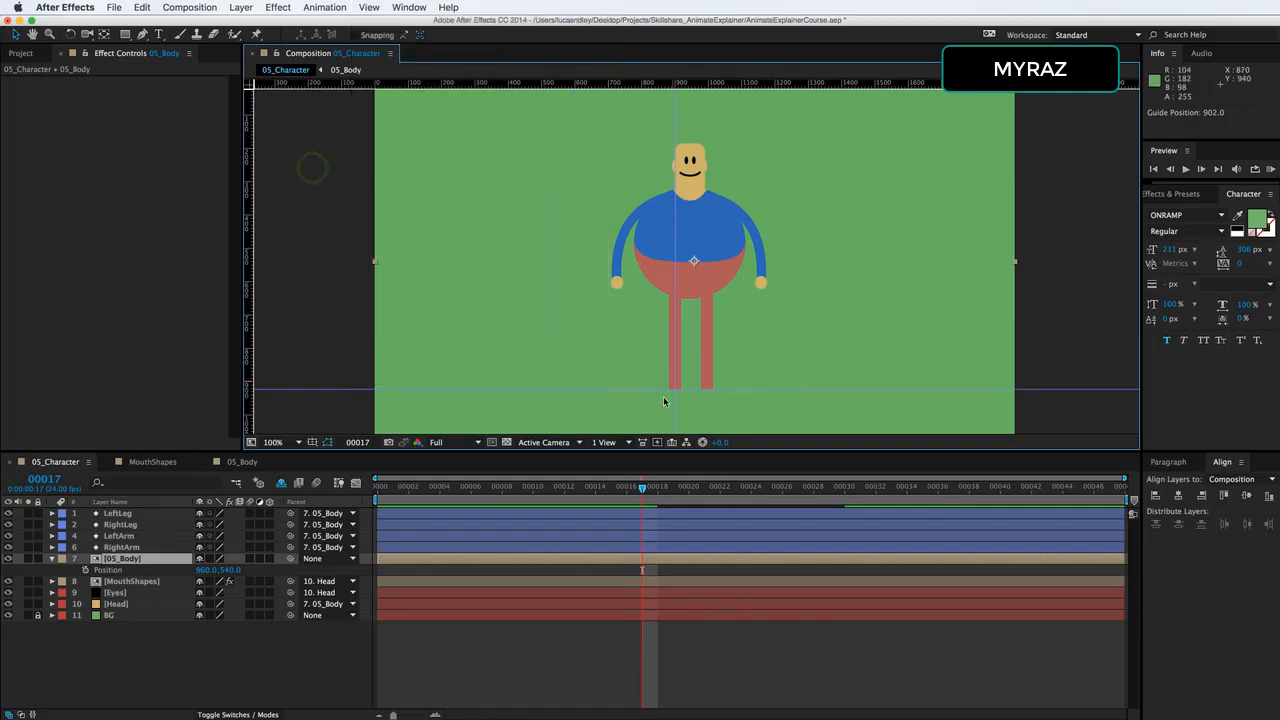
Check LeftLeg's foot vertex against the guides with the Pen tool, and lower 05_Body to Position 960, 607.
click(117, 513)
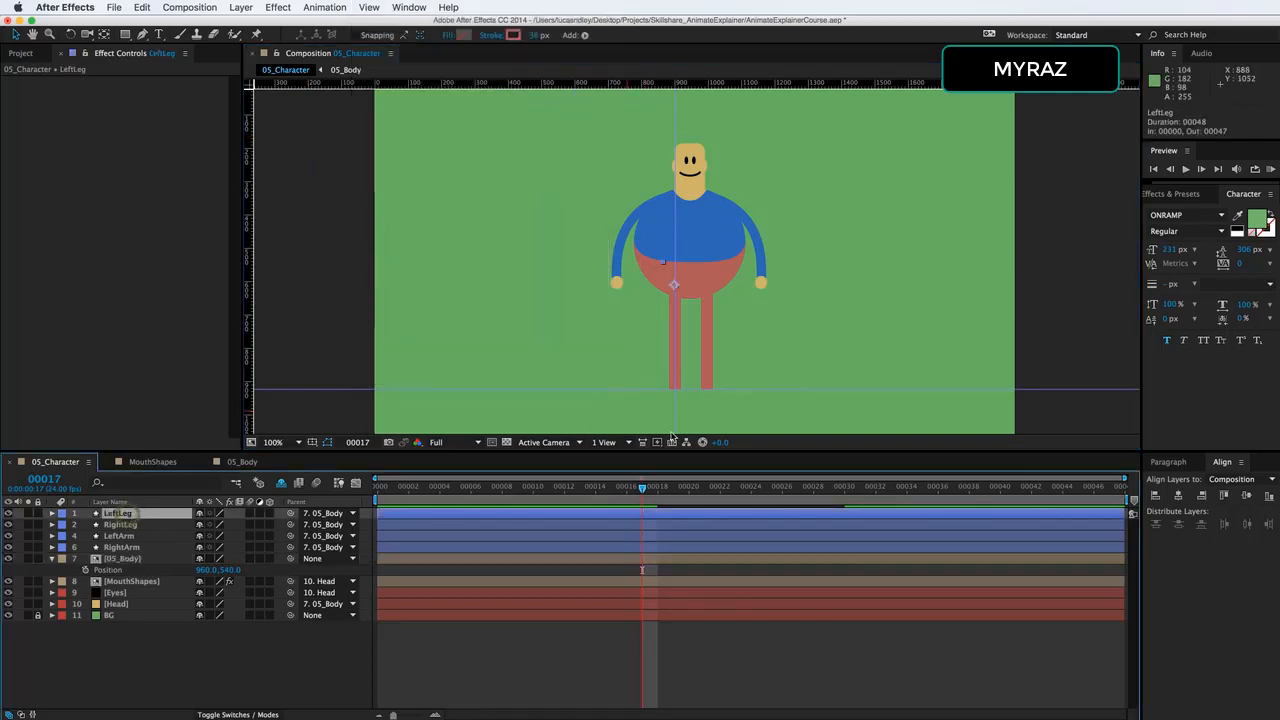
key(g)
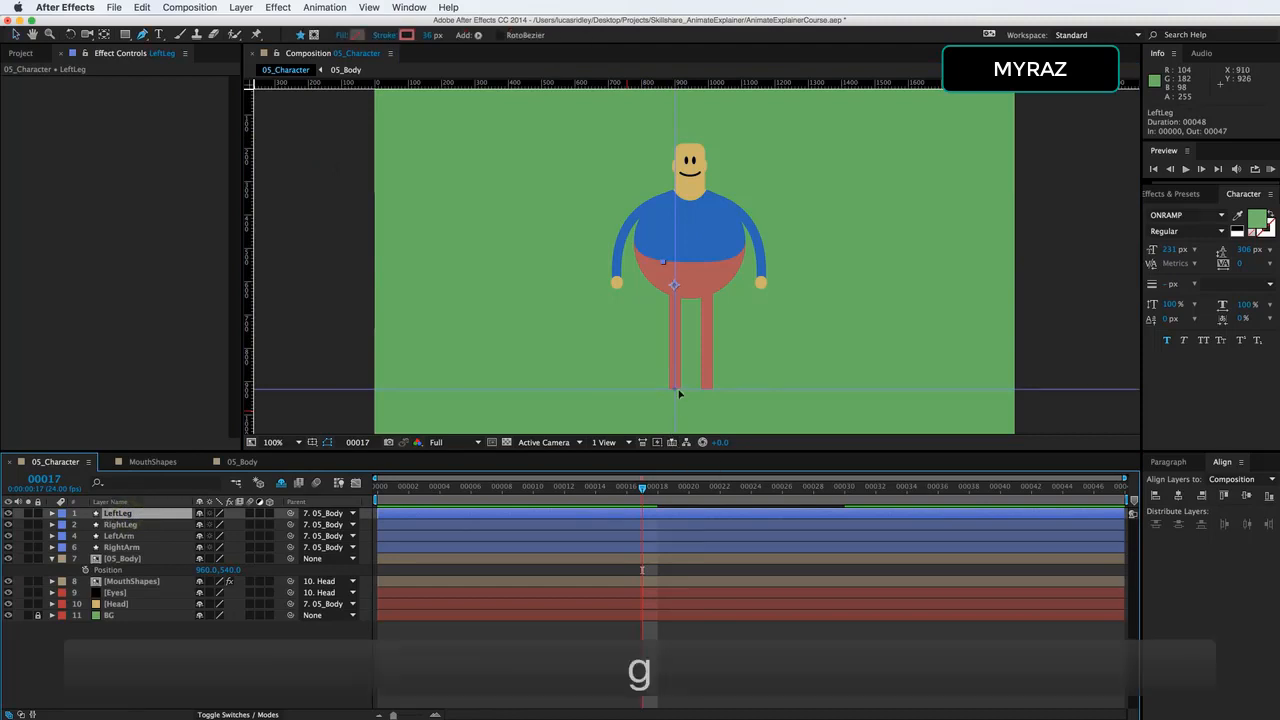
click(676, 393)
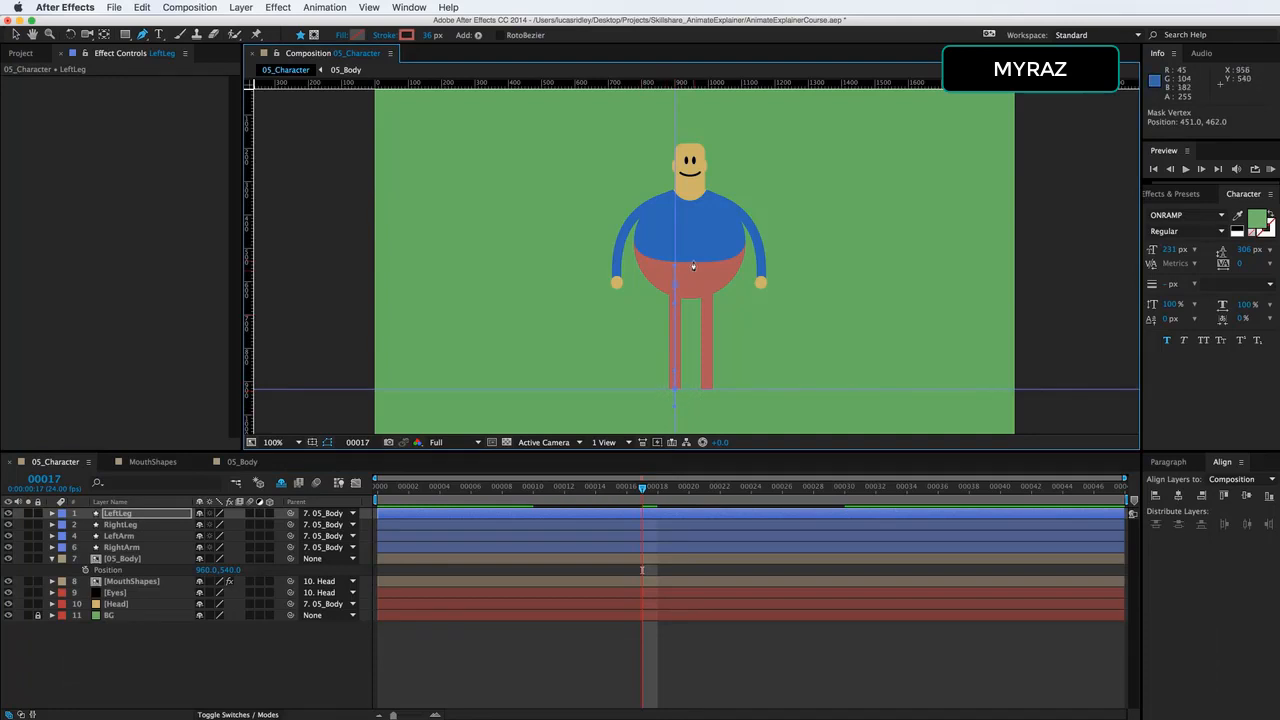
click(150, 558)
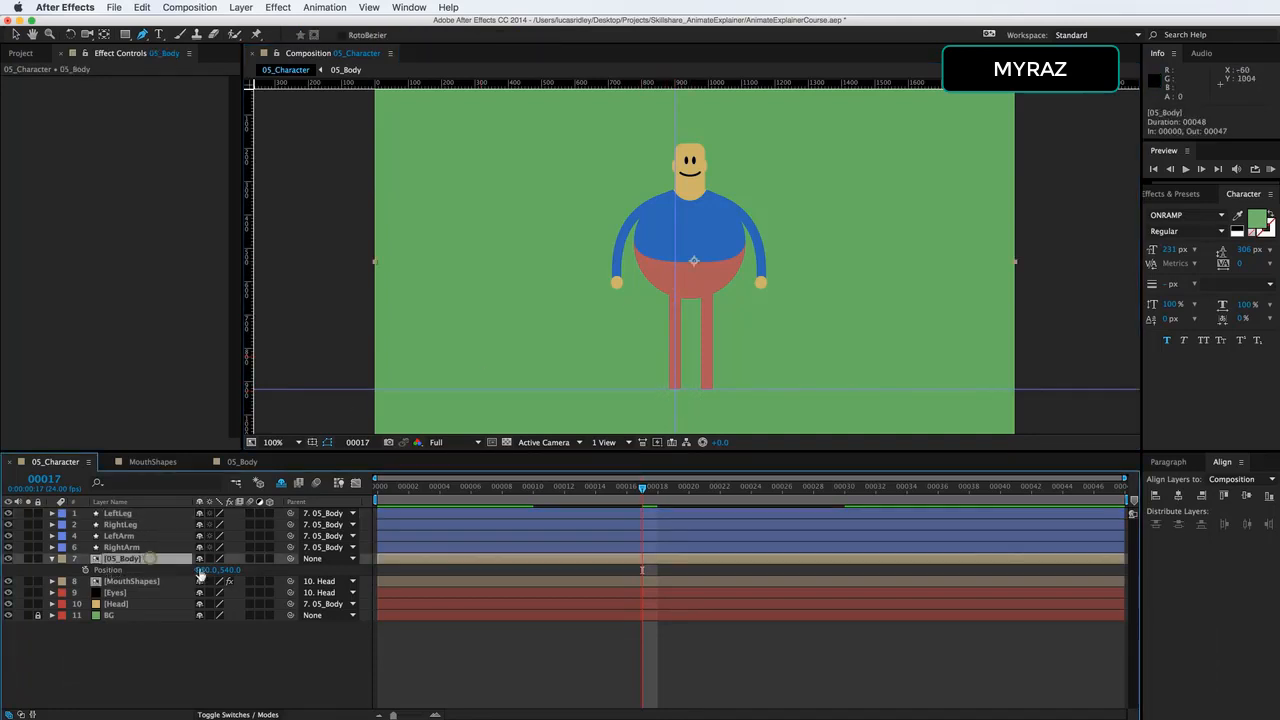
drag(224, 569, 283, 562)
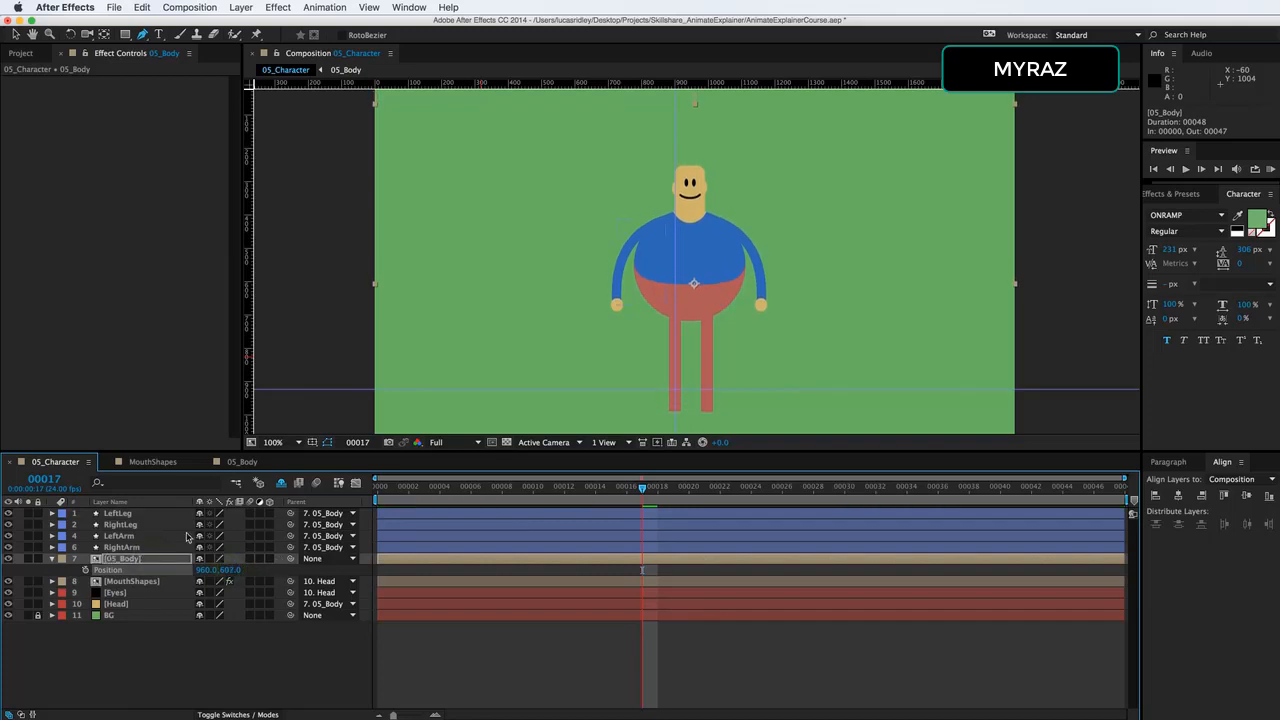
Move LeftLeg's foot vertex back to the guide intersection, bend the knee outward, and reveal the layer's keyframes.
click(166, 514)
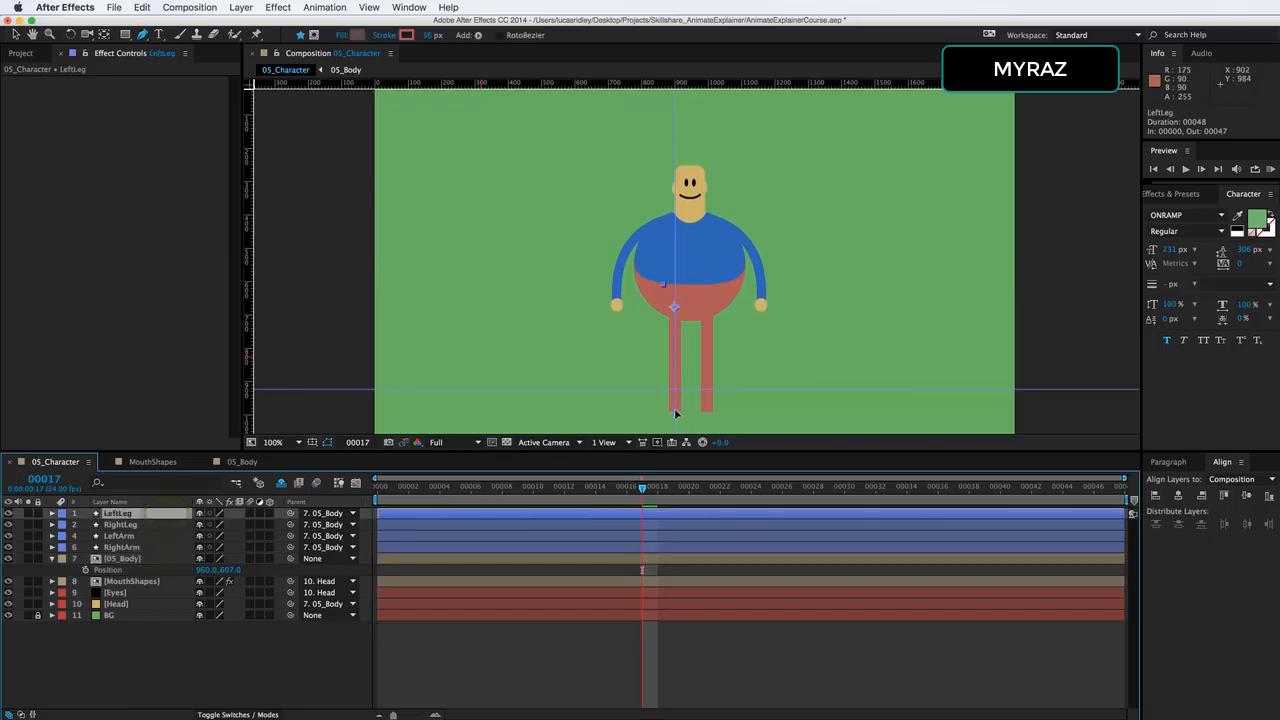
drag(674, 408, 657, 354)
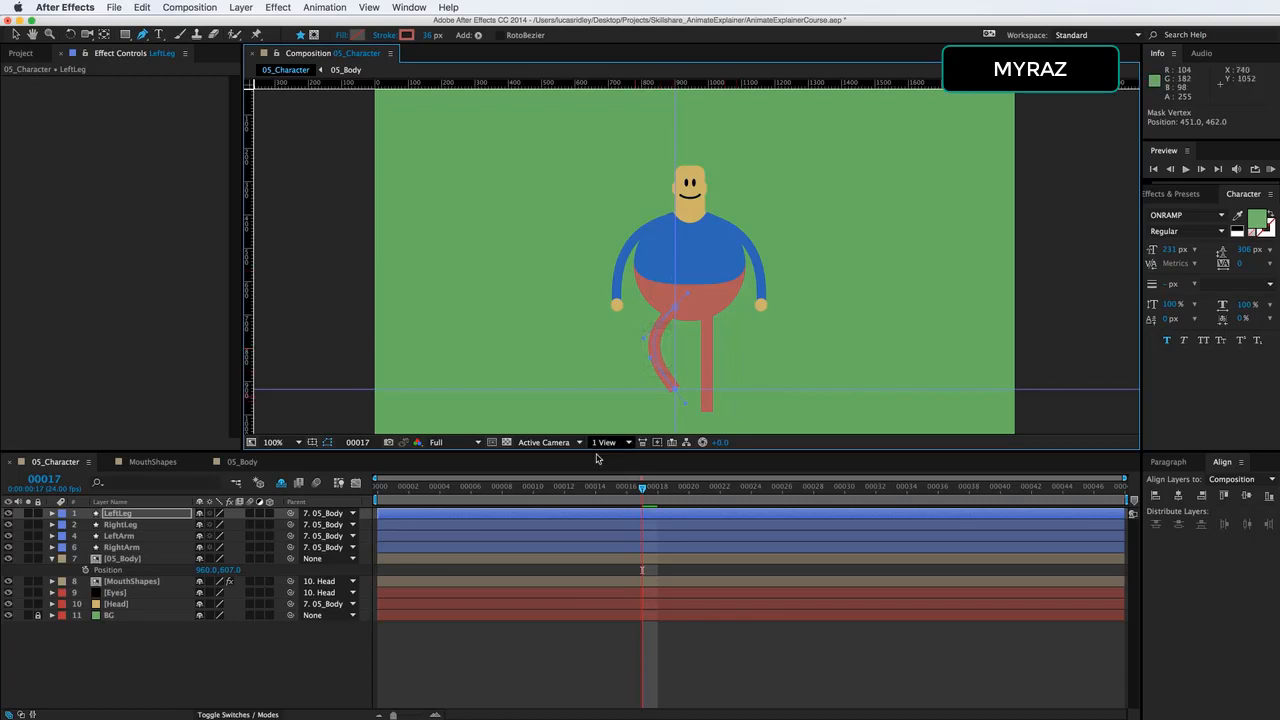
key(u)
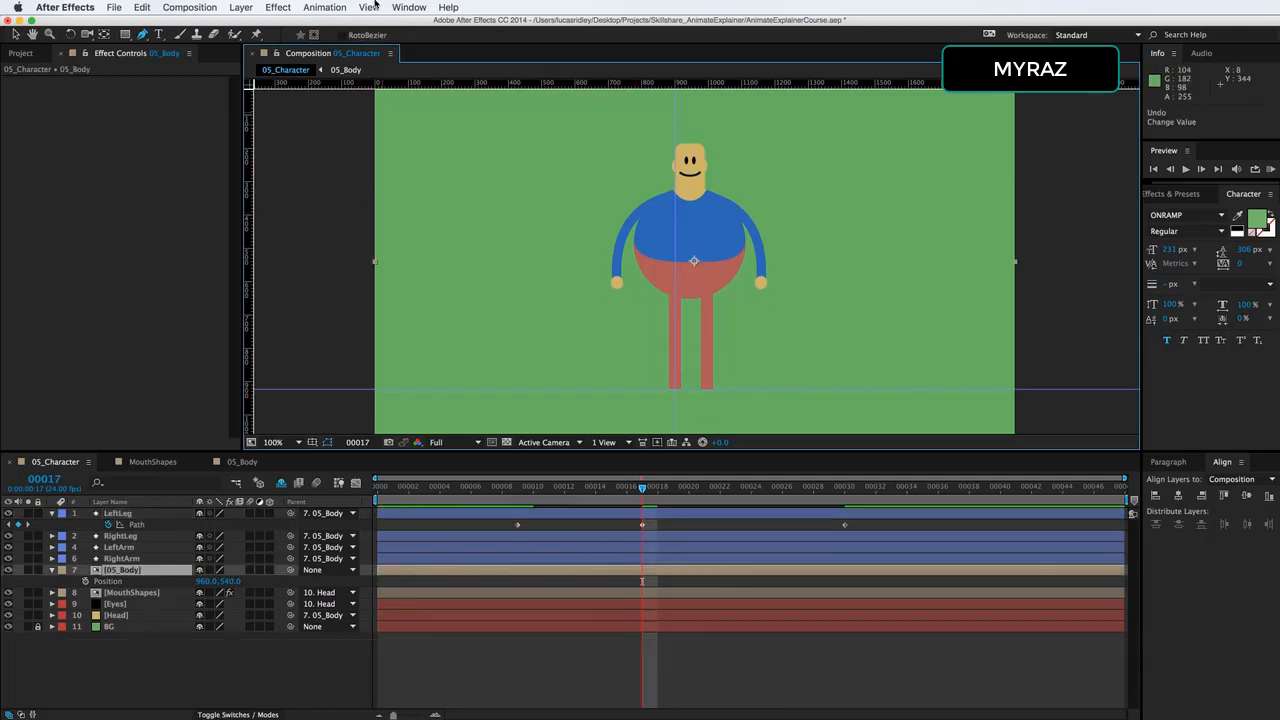
Remove the guides and undo the test changes to 05_Body and LeftLeg.
click(371, 7)
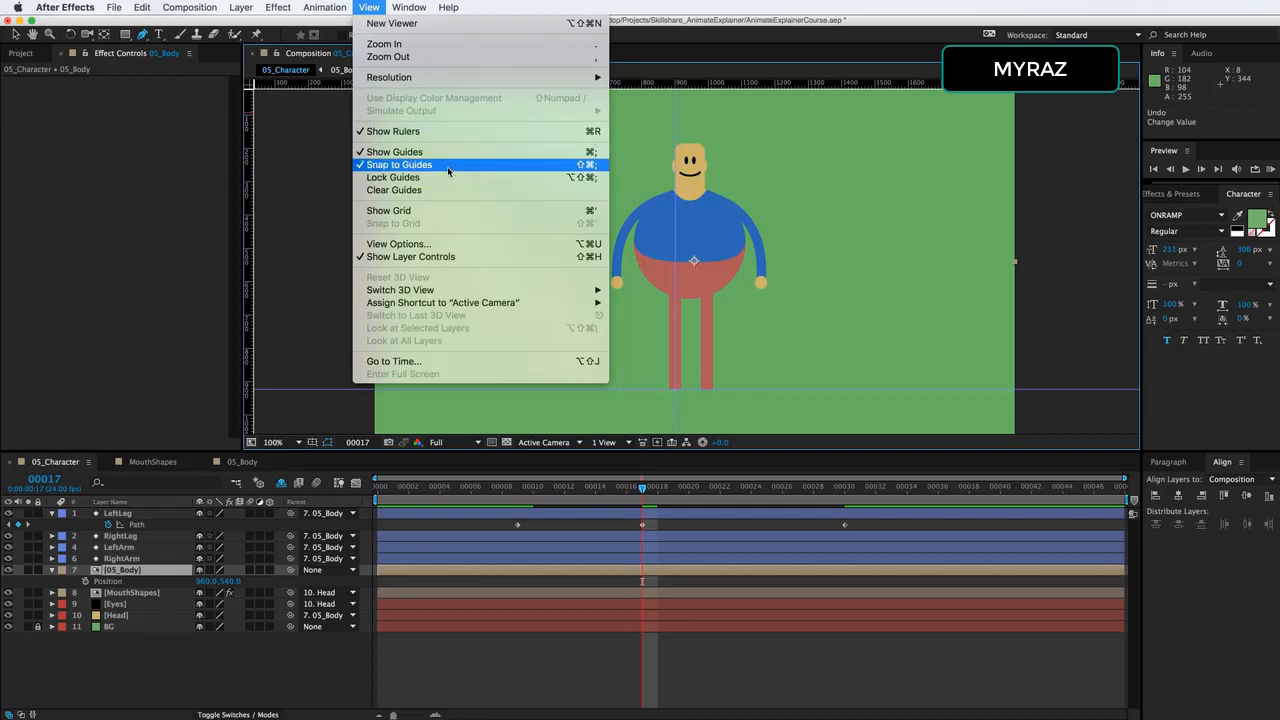
key(super+z)
key(super+z)
key(super+z)
key(super+z)
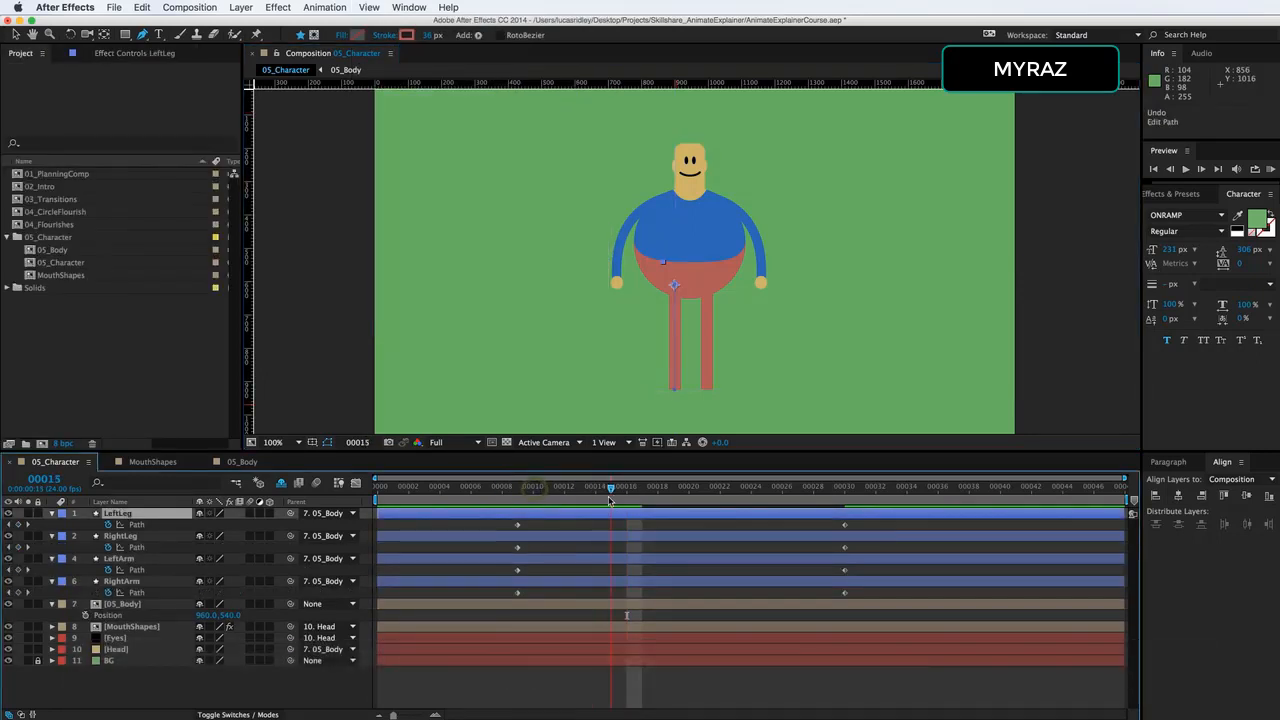
Try to select the foot vertex of LeftLeg's Path at frame 17 with the Selection tool.
drag(609, 498, 641, 498)
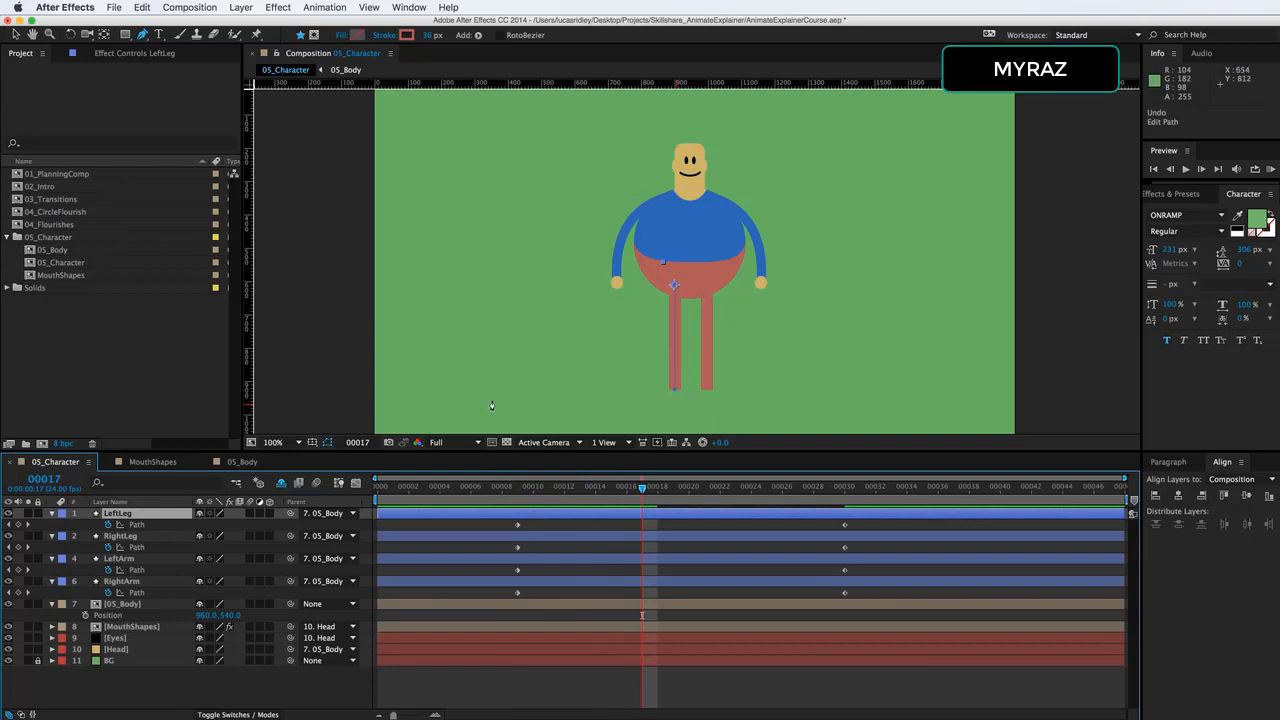
click(140, 525)
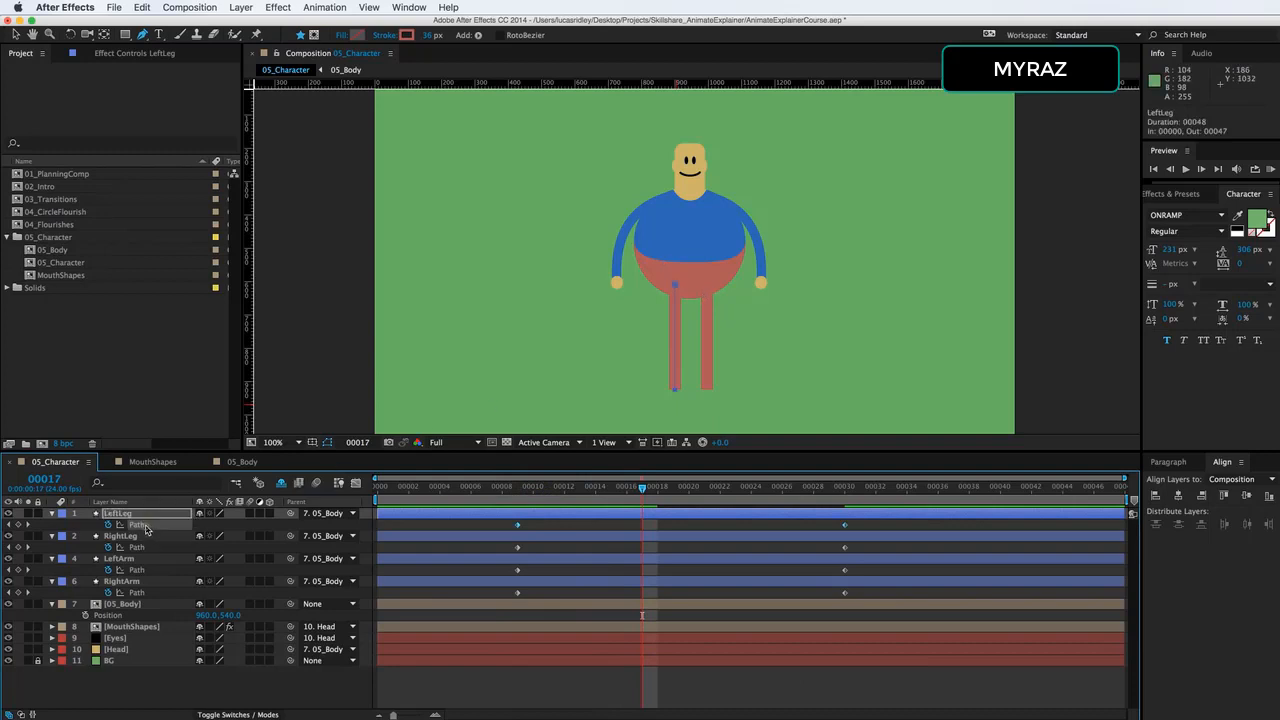
key(v)
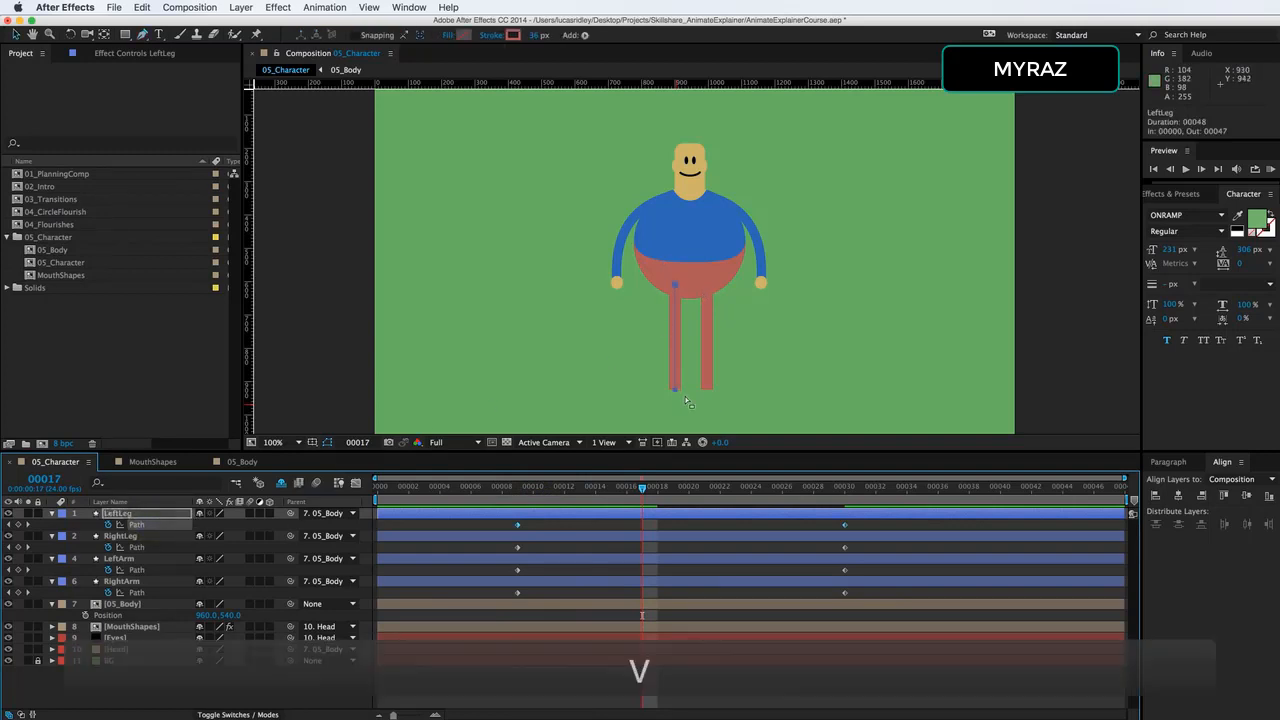
click(676, 392)
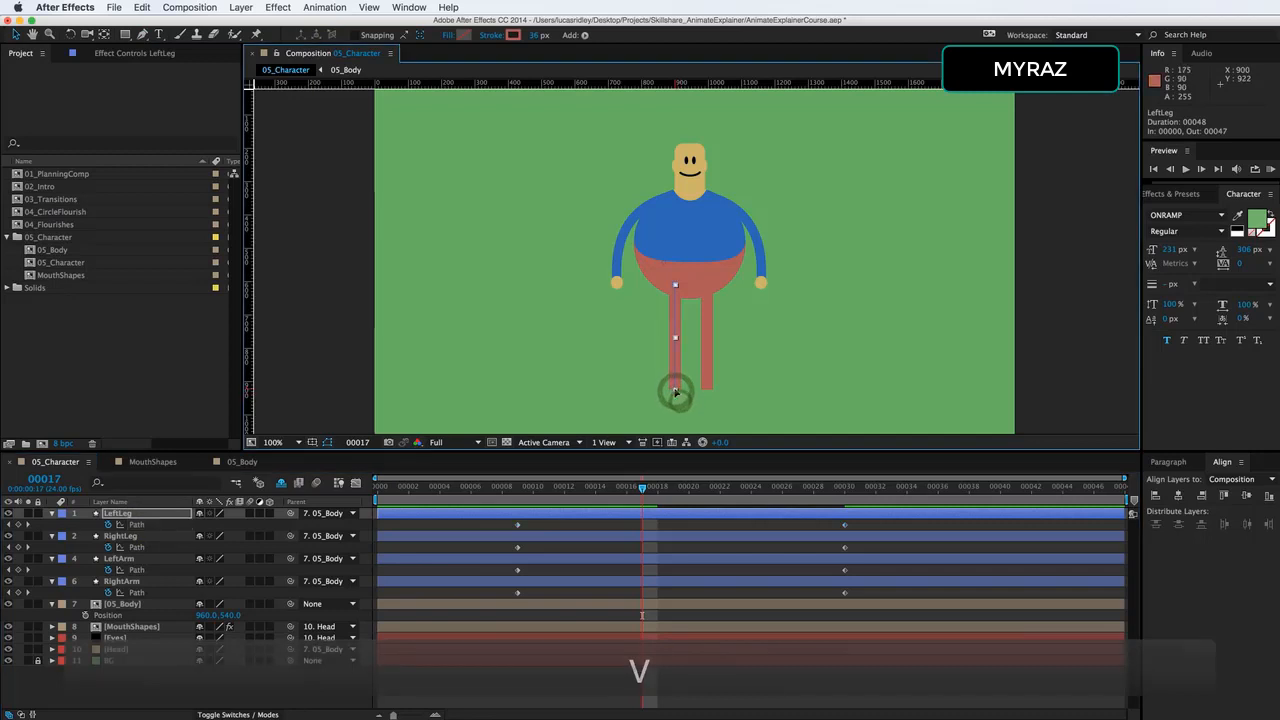
key(v)
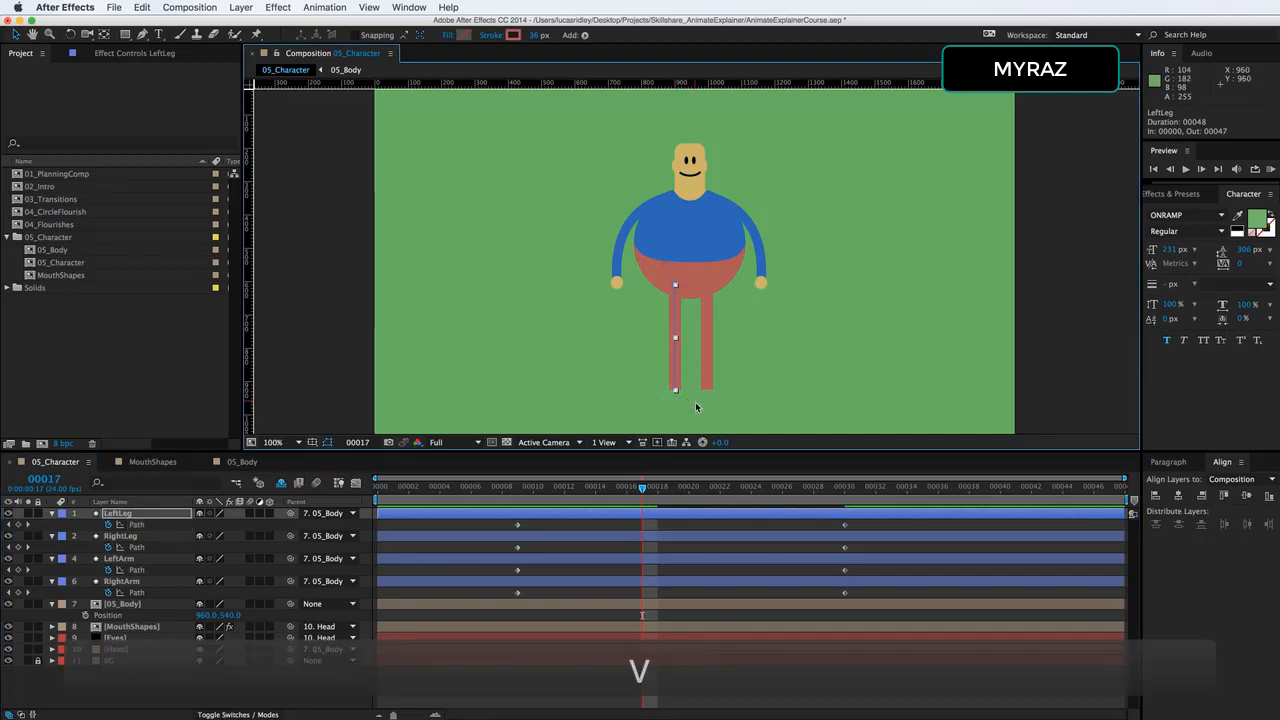
click(695, 405)
click(672, 382)
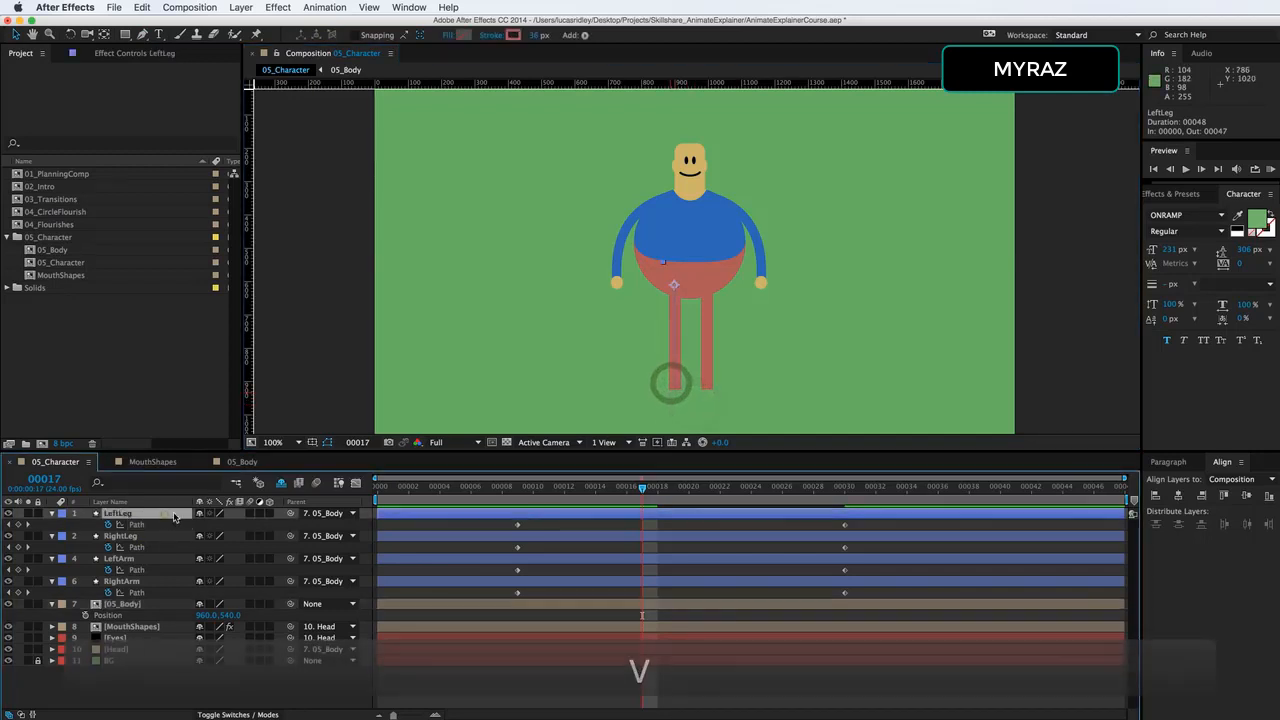
Pose LeftLeg at frame 17 with the Pen tool, moving its foot vertex to 379, 447 and bending the knee outward.
key(g)
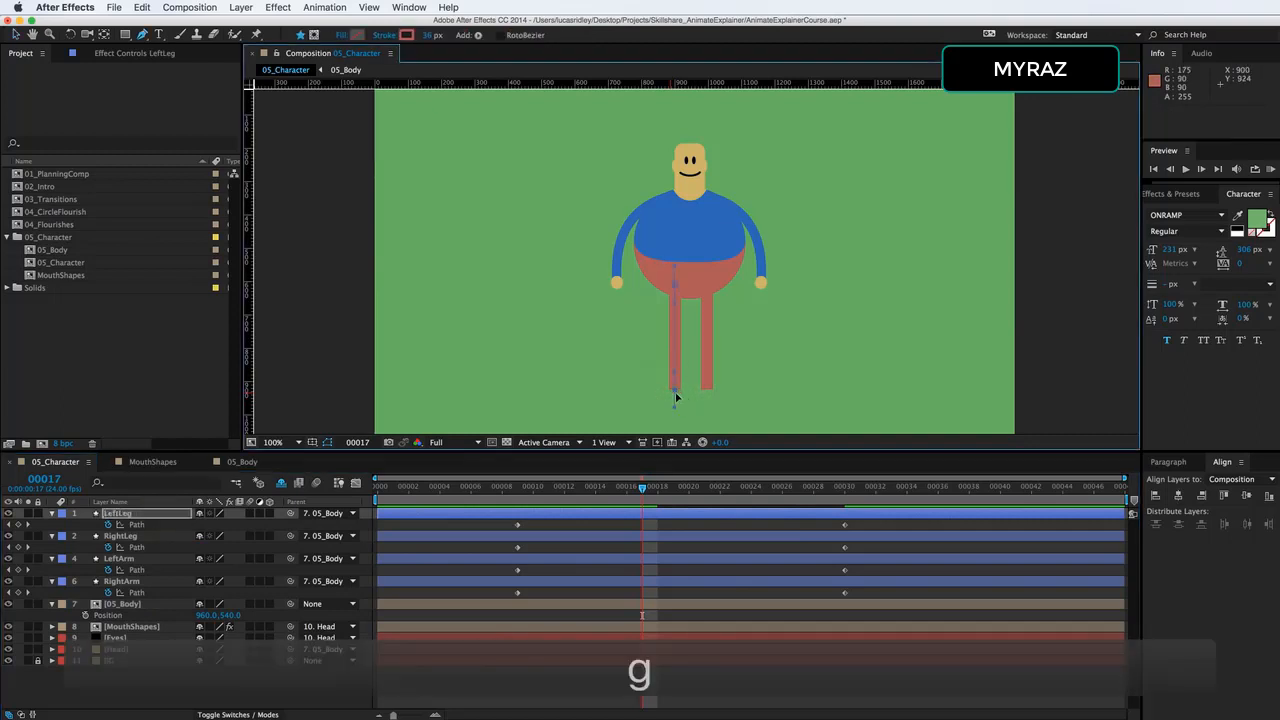
click(676, 390)
drag(678, 392, 637, 300)
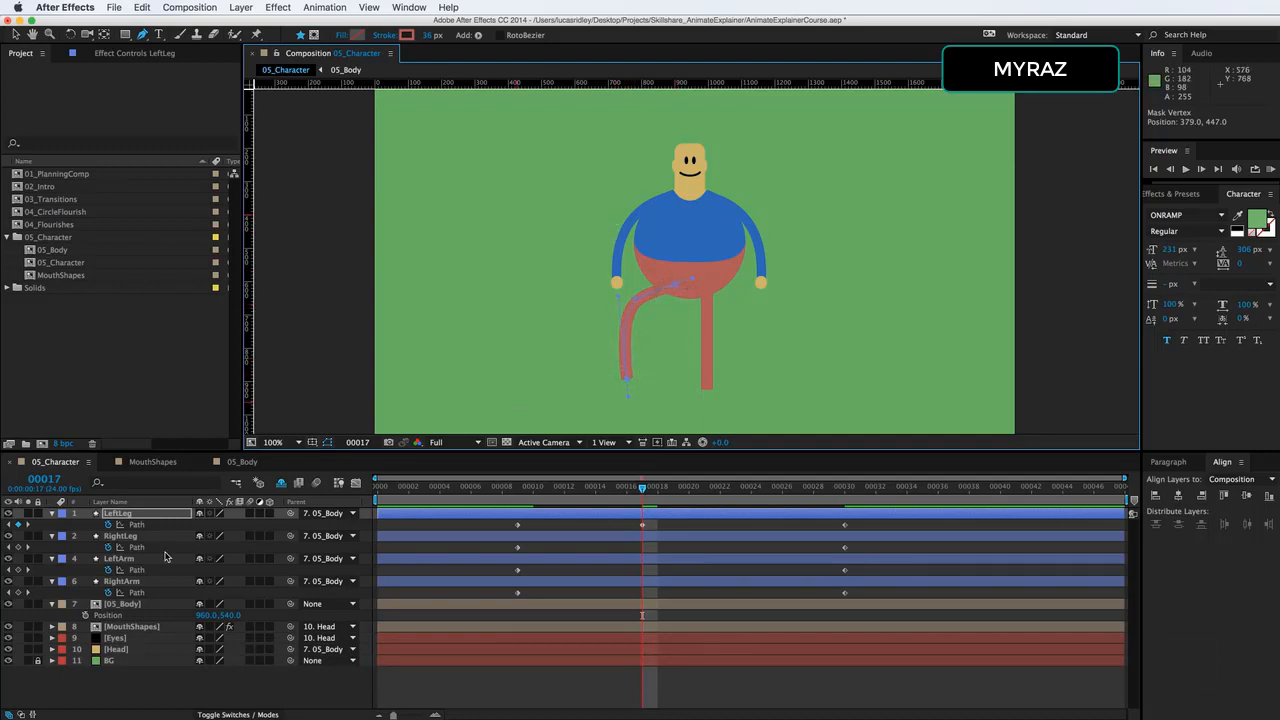
Pose LeftArm at frame 17 by moving its wrist vertex to 298, 264 and adjusting the curve of the elbow.
click(130, 559)
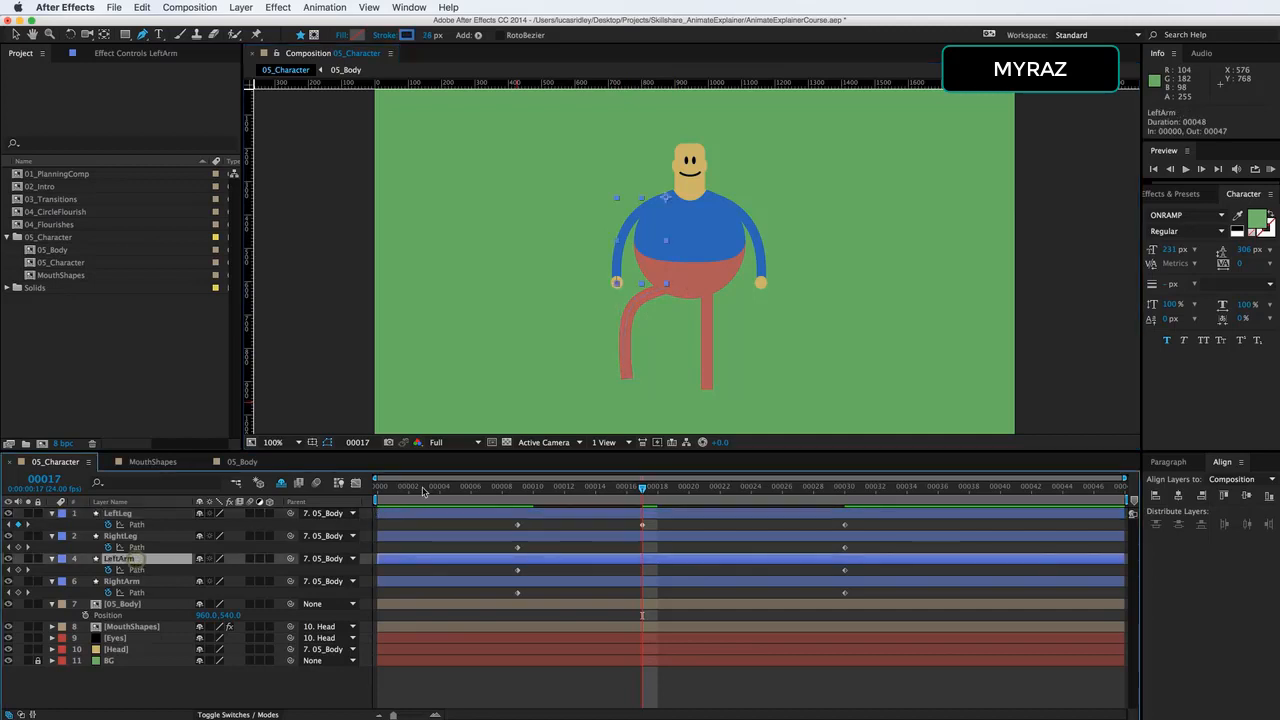
drag(617, 284, 572, 256)
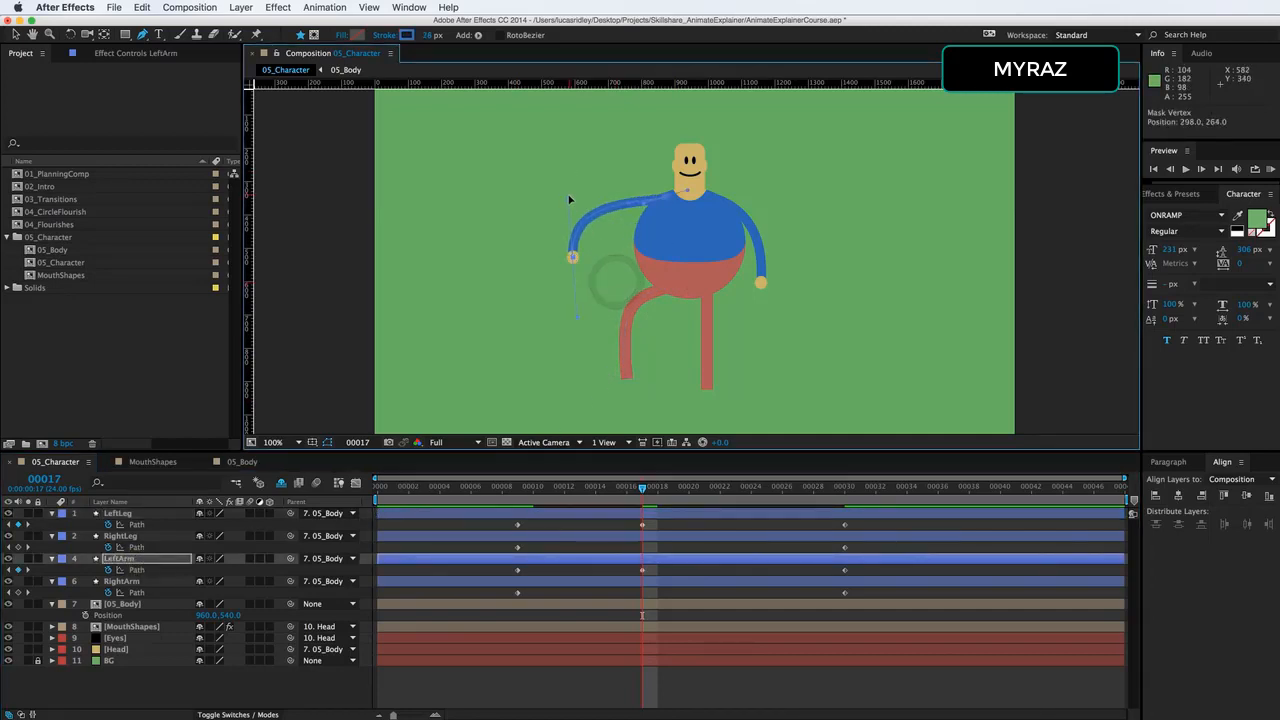
mouse_move(568, 196)
mouse_down()
mouse_move(638, 203)
mouse_move(626, 192)
mouse_move(584, 203)
mouse_up()
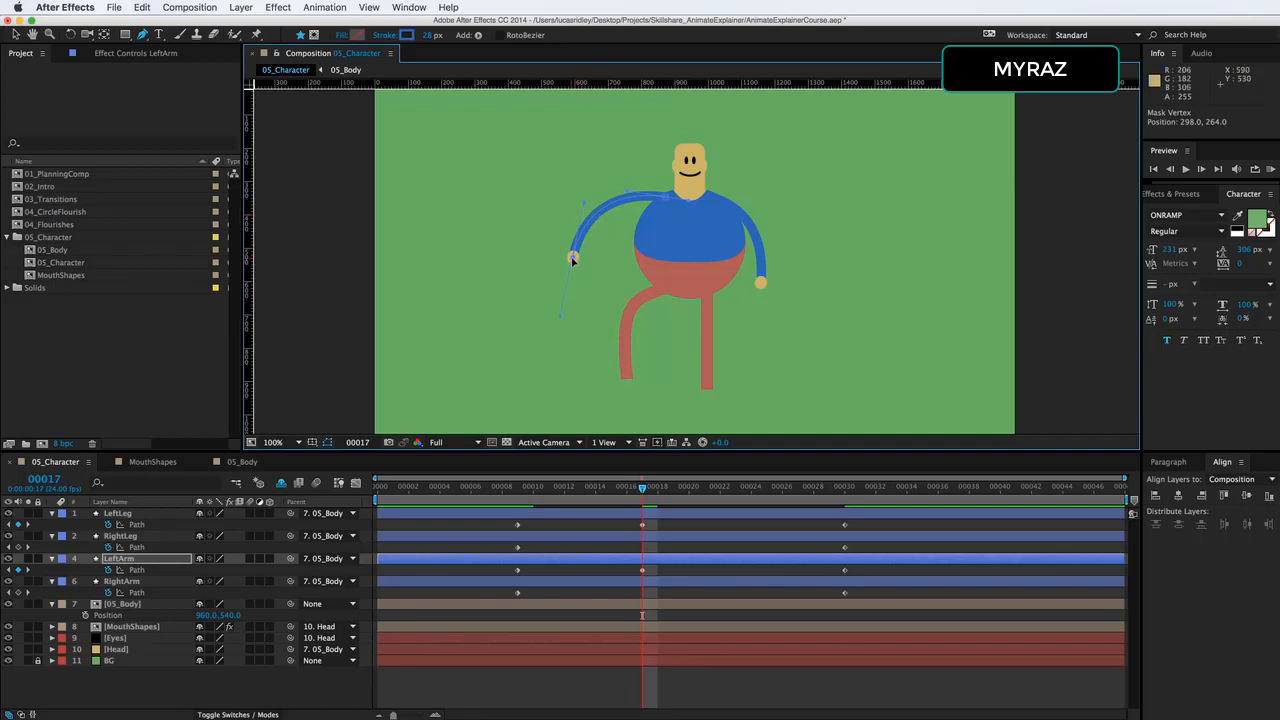
Undo the test path edits on LeftArm and LeftLeg at frame 17.
key(super+z)
key(super+z)
key(super+z)
key(super+z)
key(super+z)
key(super+z)
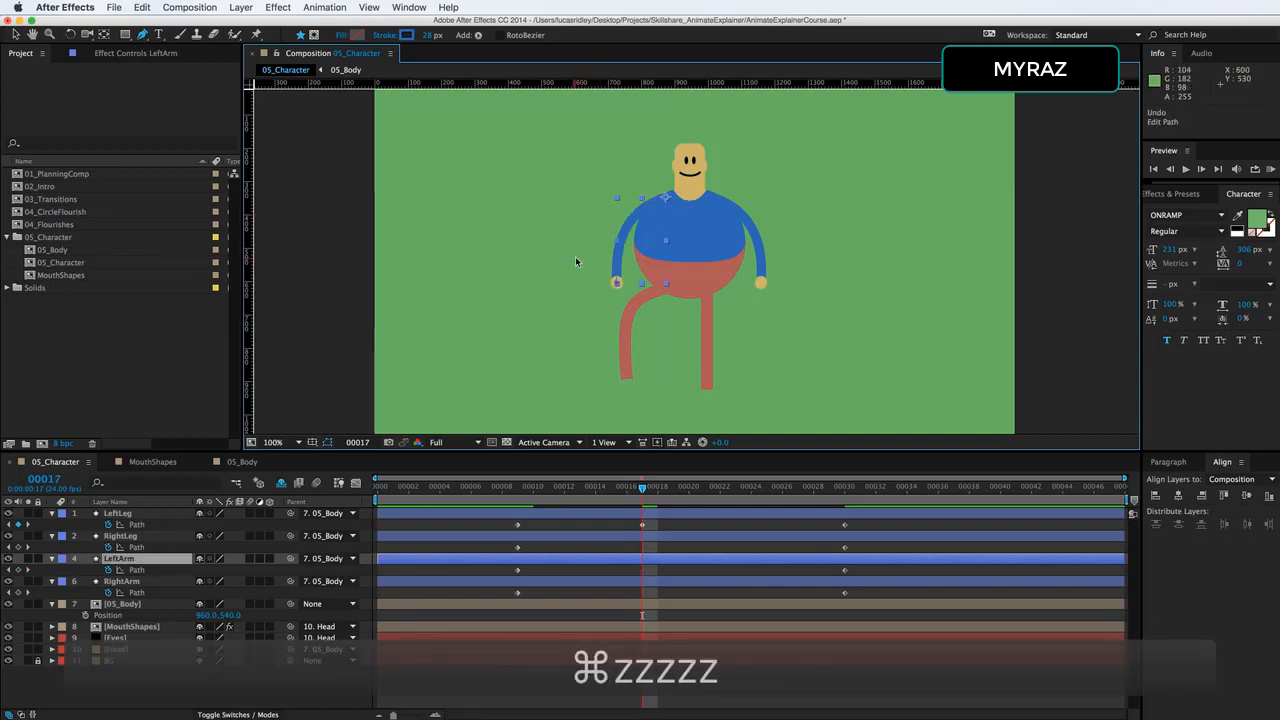
key(super+z)
key(super+z)
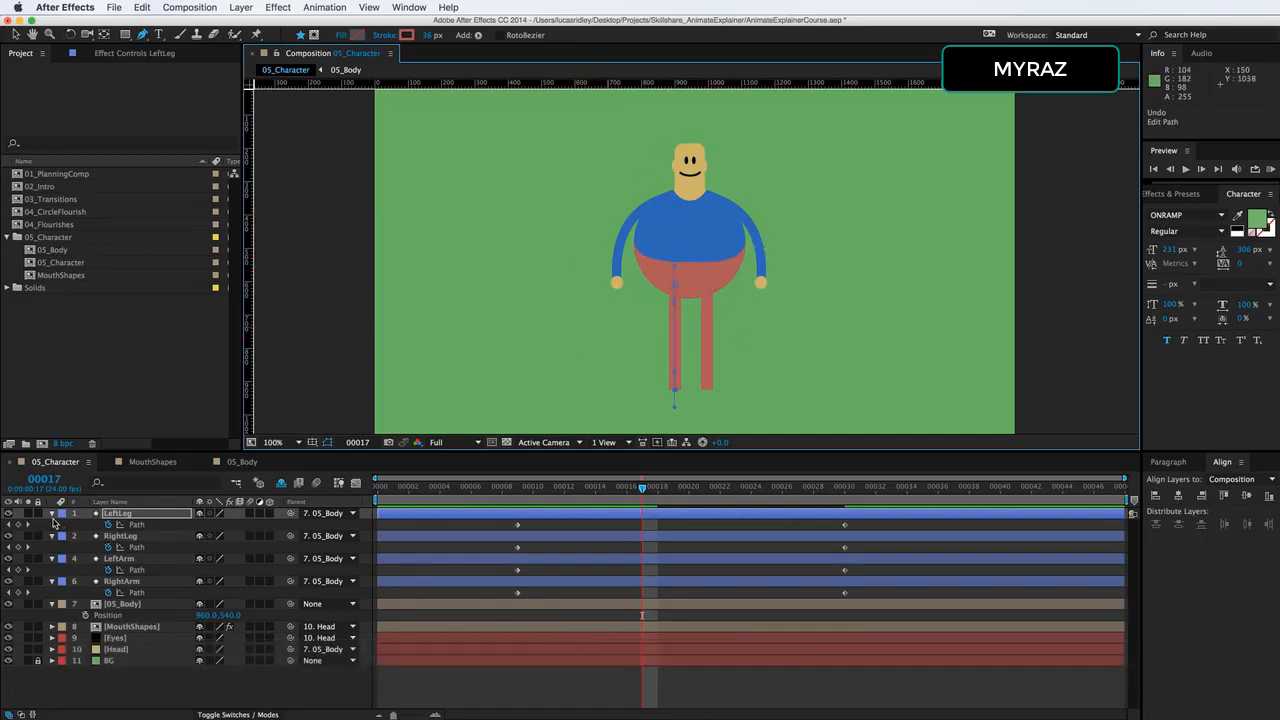
Collapse the properties of the four limb layers and 05_Body, leaving no layer selected.
click(118, 513)
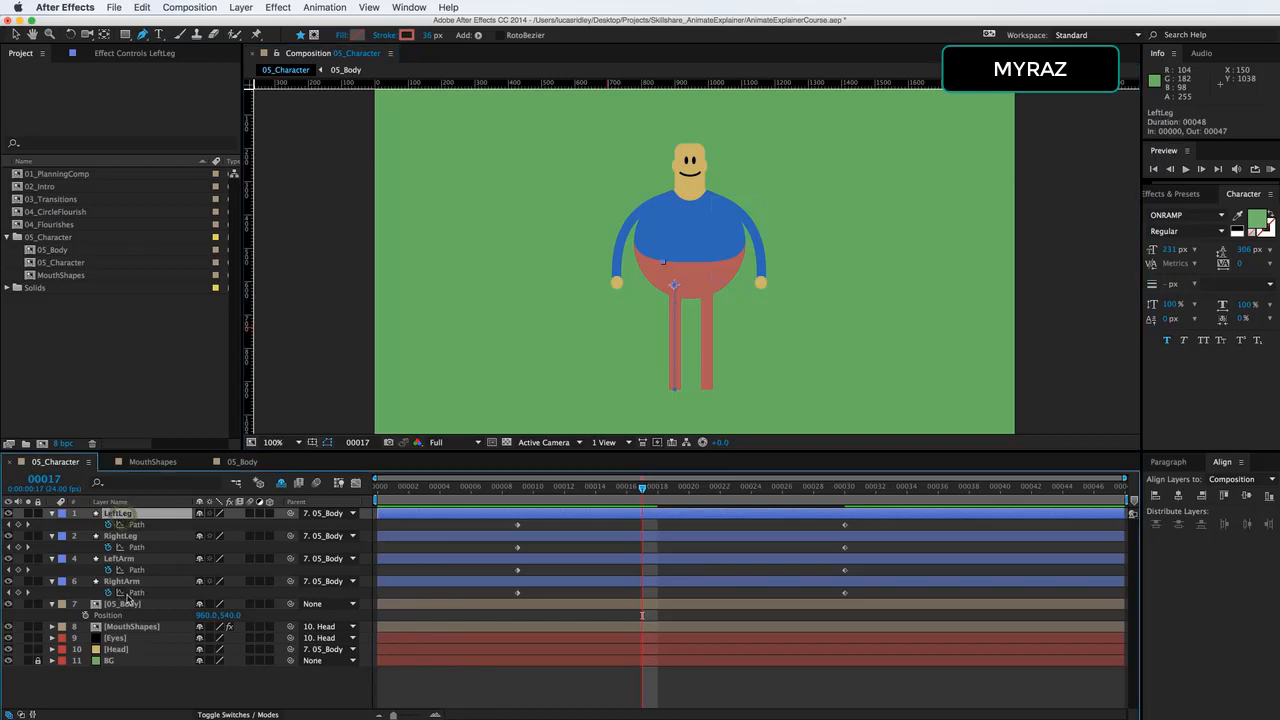
shift+click(122, 581)
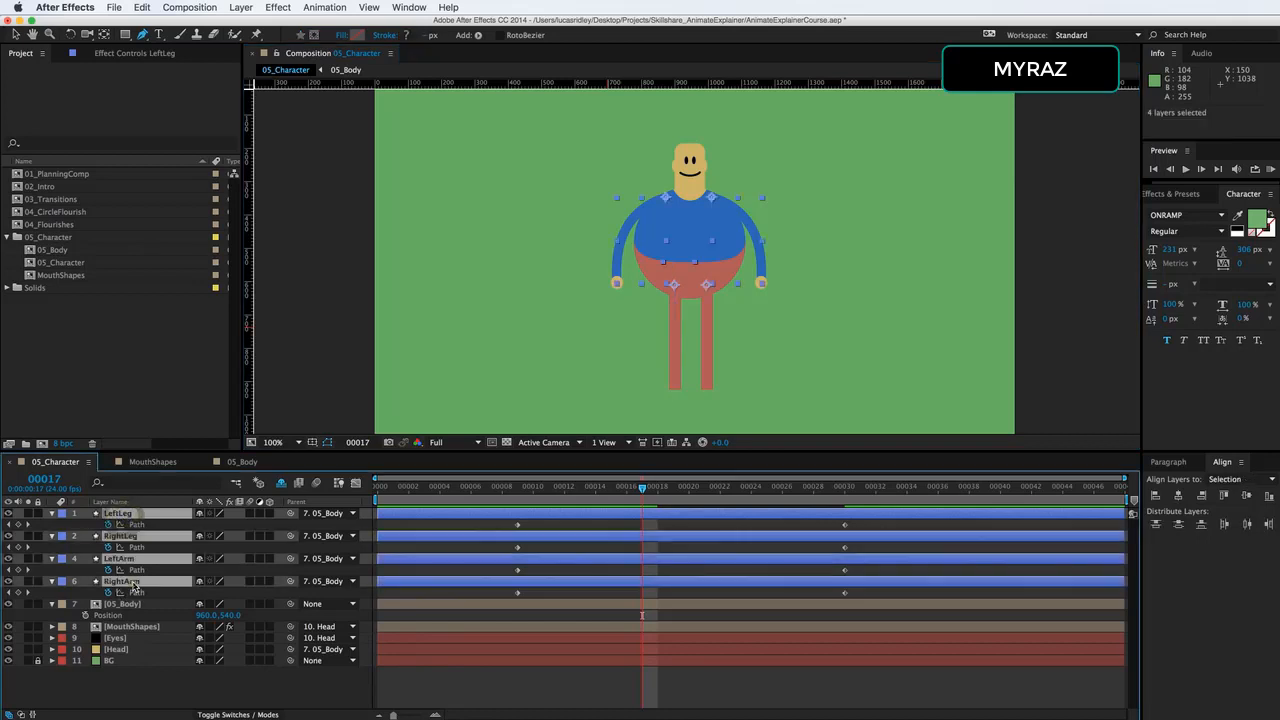
click(52, 514)
key(super+shift+a)
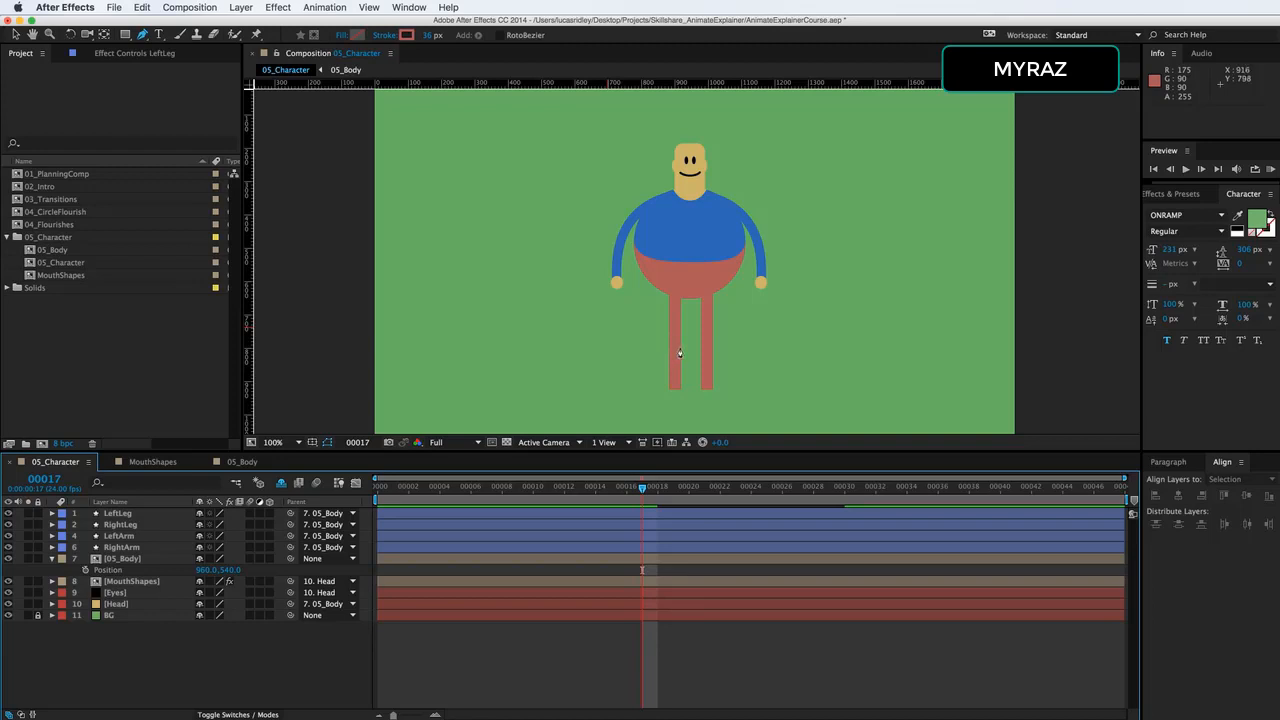
click(53, 559)
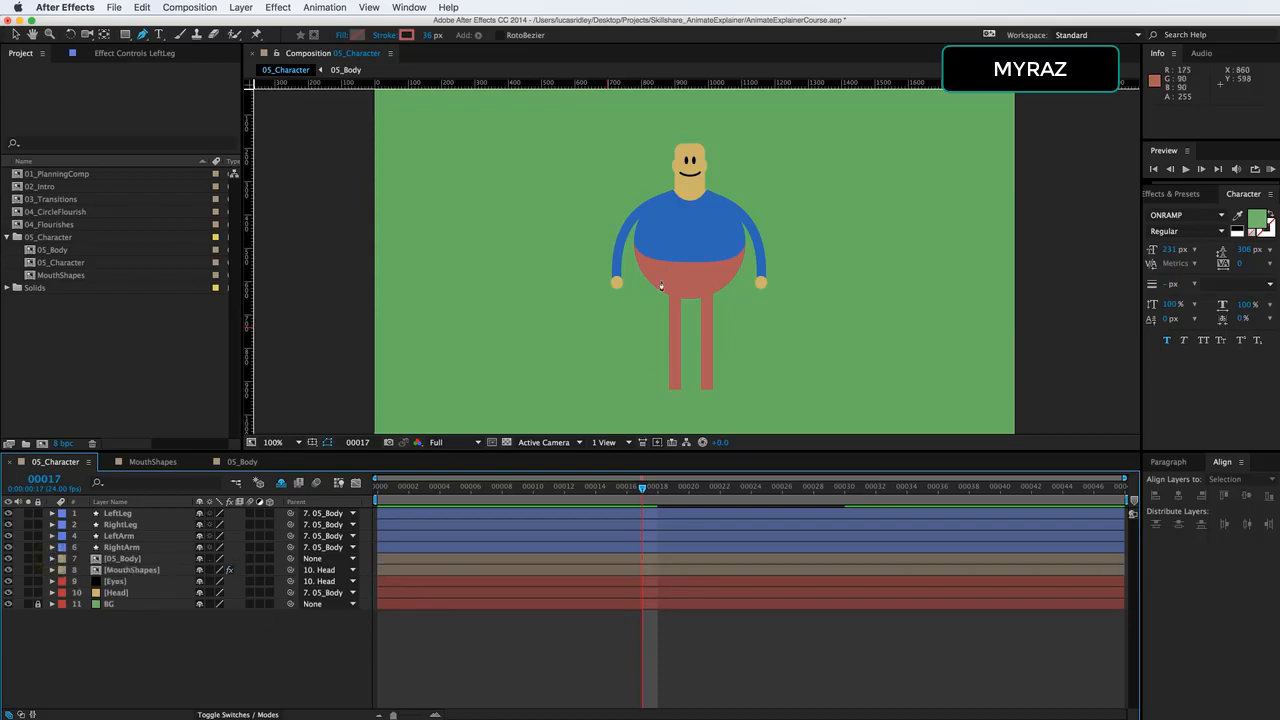
Switch to the Selection tool, show the shy layers, and hide them again.
key(v)
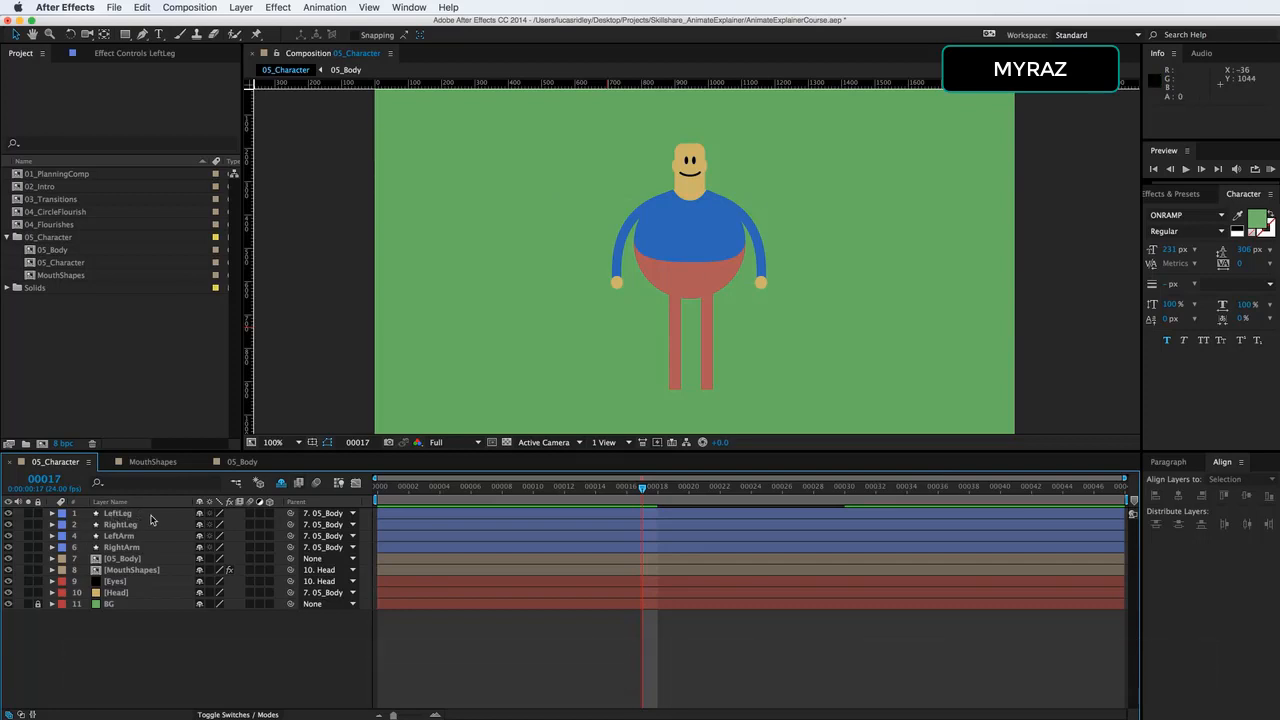
click(281, 483)
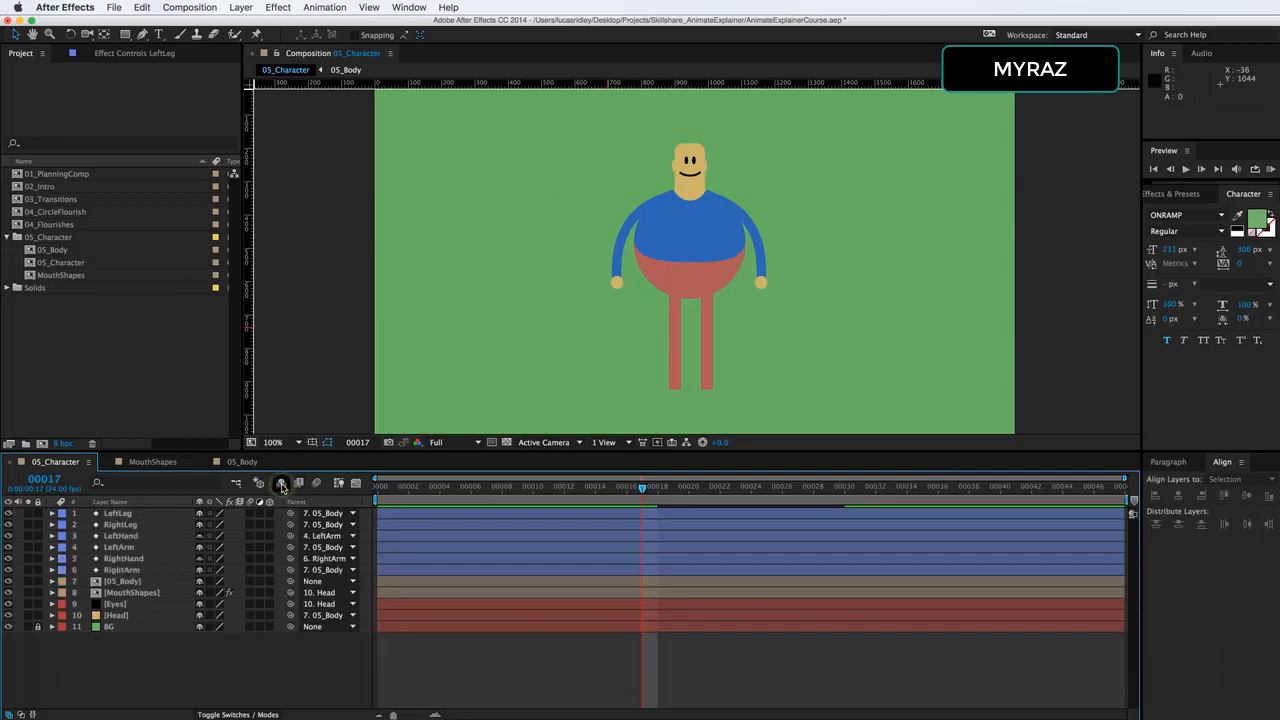
click(281, 483)
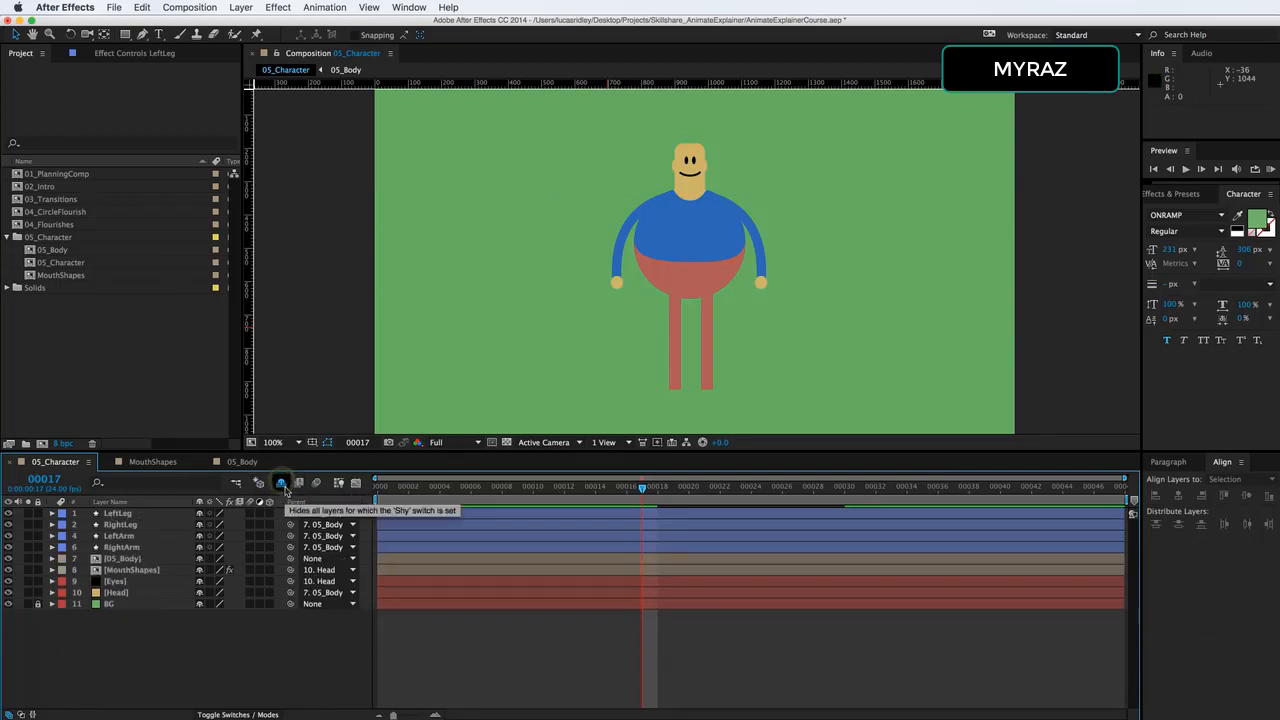